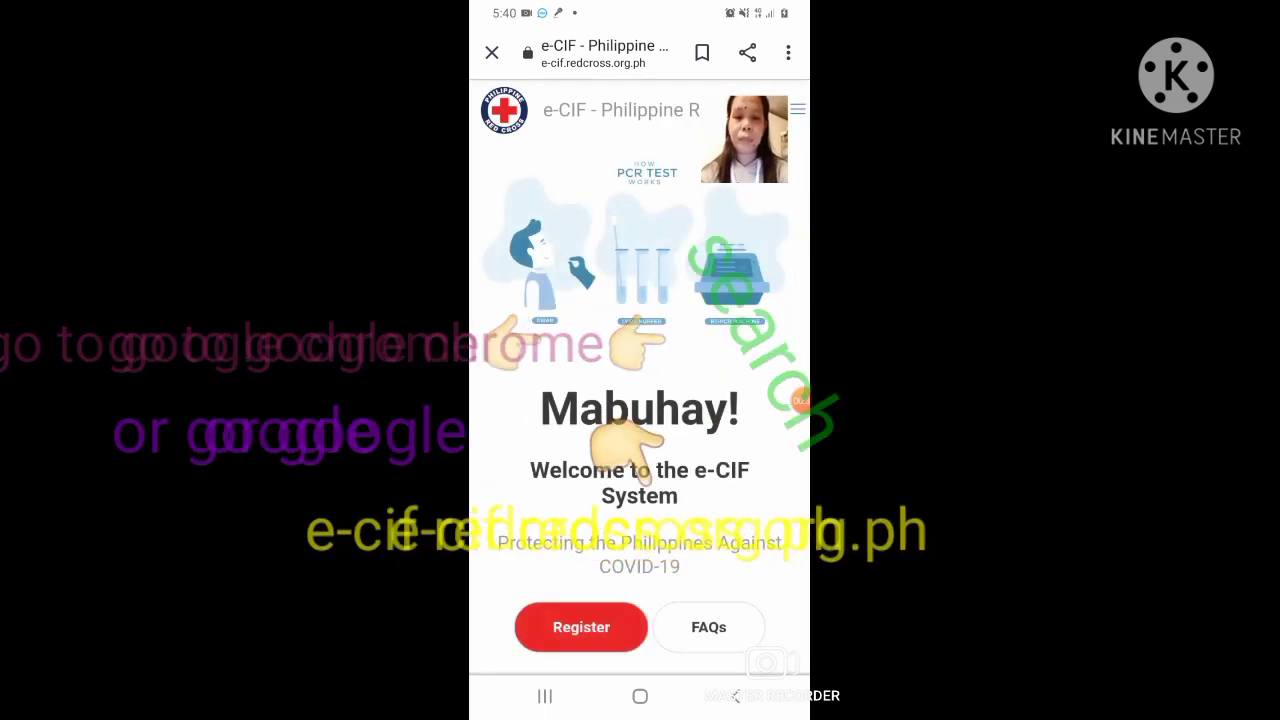
# Step: Open the arrival registration form and scroll down through the Data Privacy notices
pyautogui.scroll(-4, 640, 380)
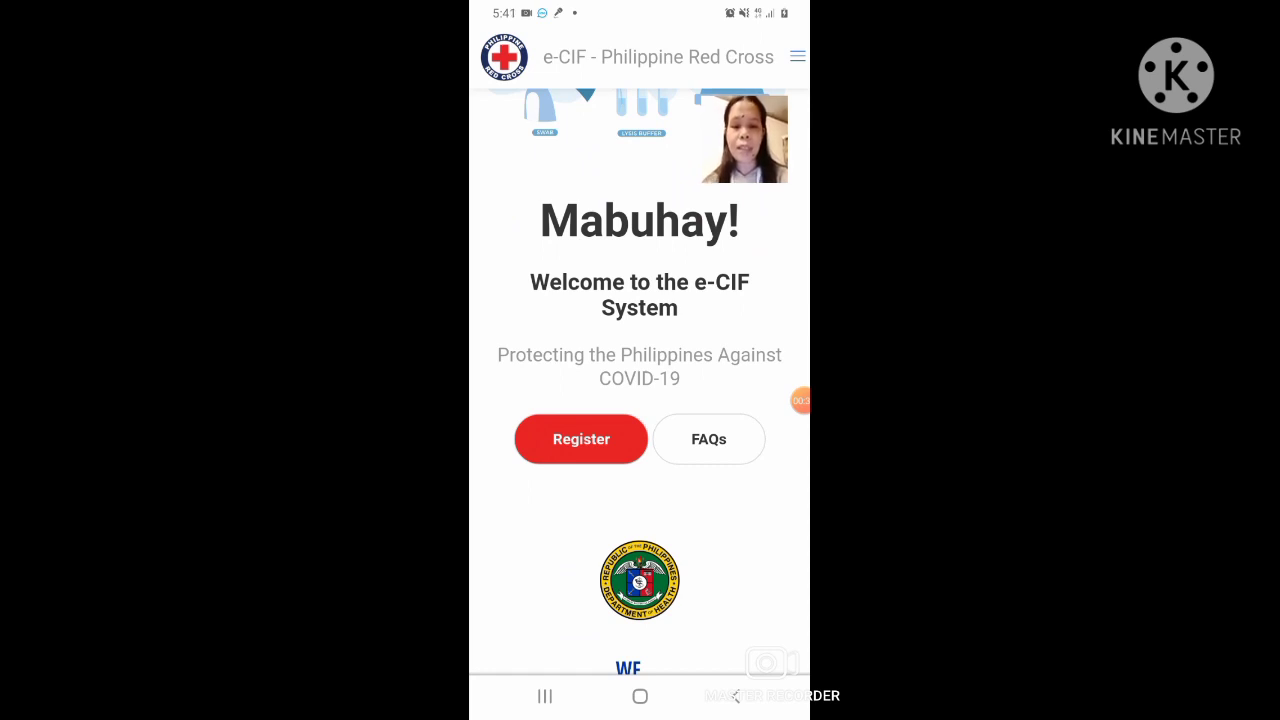
pyautogui.click(581, 439)
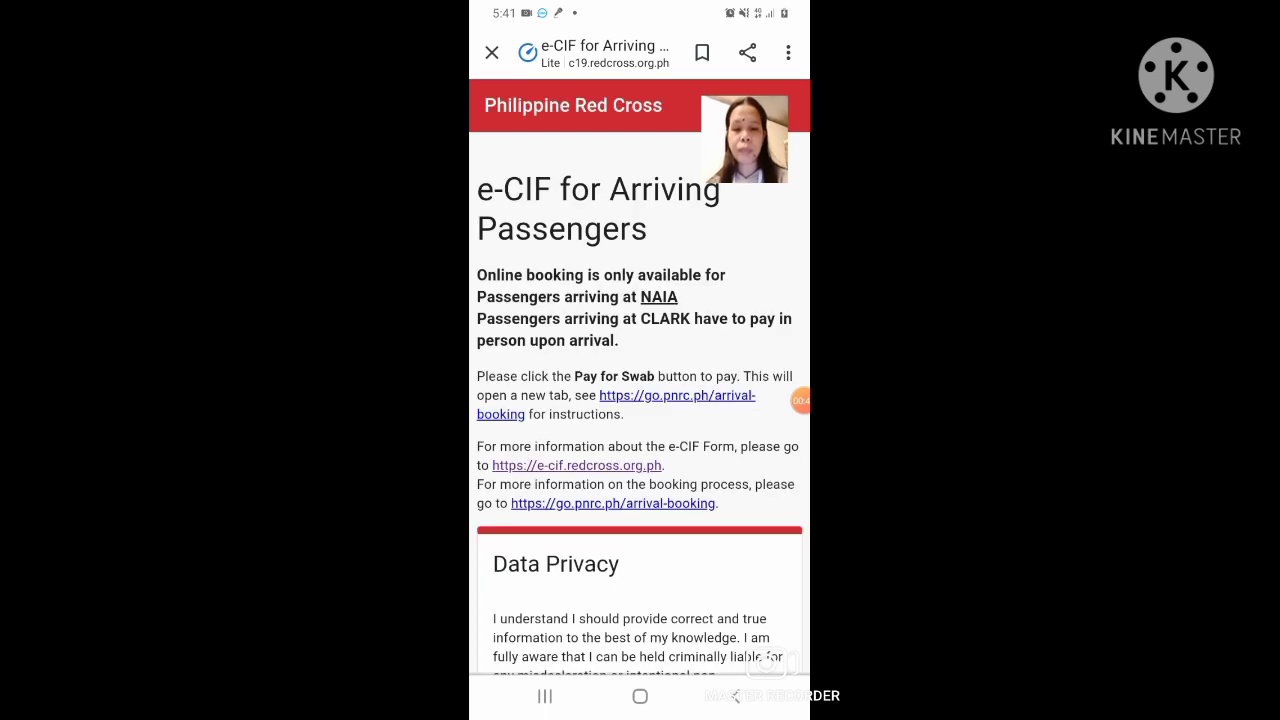
pyautogui.scroll(-3, 640, 400)
pyautogui.scroll(-2, 640, 400)
pyautogui.scroll(-1, 640, 400)
pyautogui.scroll(-2, 640, 400)
pyautogui.scroll(-3, 640, 400)
pyautogui.scroll(-4, 640, 400)
pyautogui.scroll(-2, 640, 400)
pyautogui.scroll(-4, 640, 400)
pyautogui.scroll(-2, 640, 400)
# Step: Scroll back and forth to settle on the Personal information section
pyautogui.scroll(1, 640, 400)
pyautogui.scroll(1, 640, 400)
pyautogui.scroll(2, 640, 400)
pyautogui.scroll(1, 640, 400)
pyautogui.scroll(2, 640, 400)
pyautogui.scroll(2, 640, 400)
pyautogui.scroll(2, 640, 400)
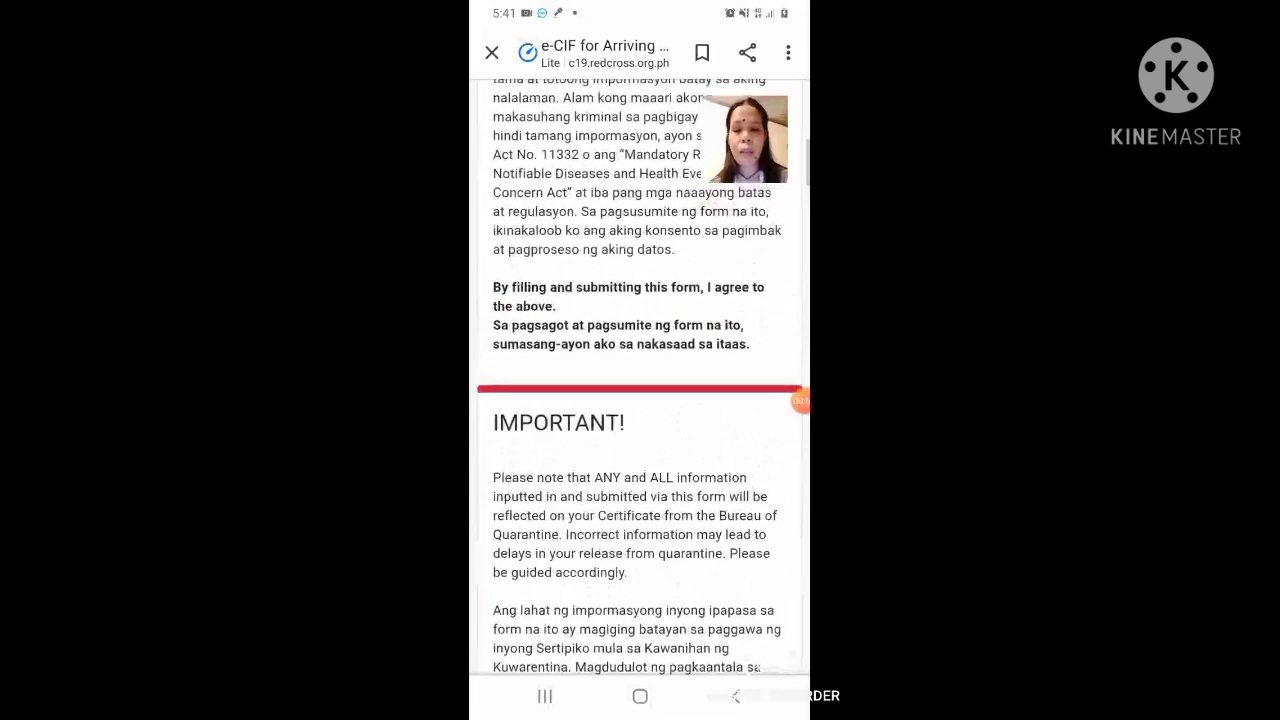
pyautogui.scroll(-1, 640, 400)
pyautogui.scroll(-4, 640, 400)
pyautogui.scroll(-4, 640, 400)
pyautogui.scroll(-1, 640, 400)
pyautogui.scroll(-1, 640, 400)
# Step: Enter the autofilled last name, a first name starting 'M' and a middle name starting 'O'
pyautogui.click(640, 418)
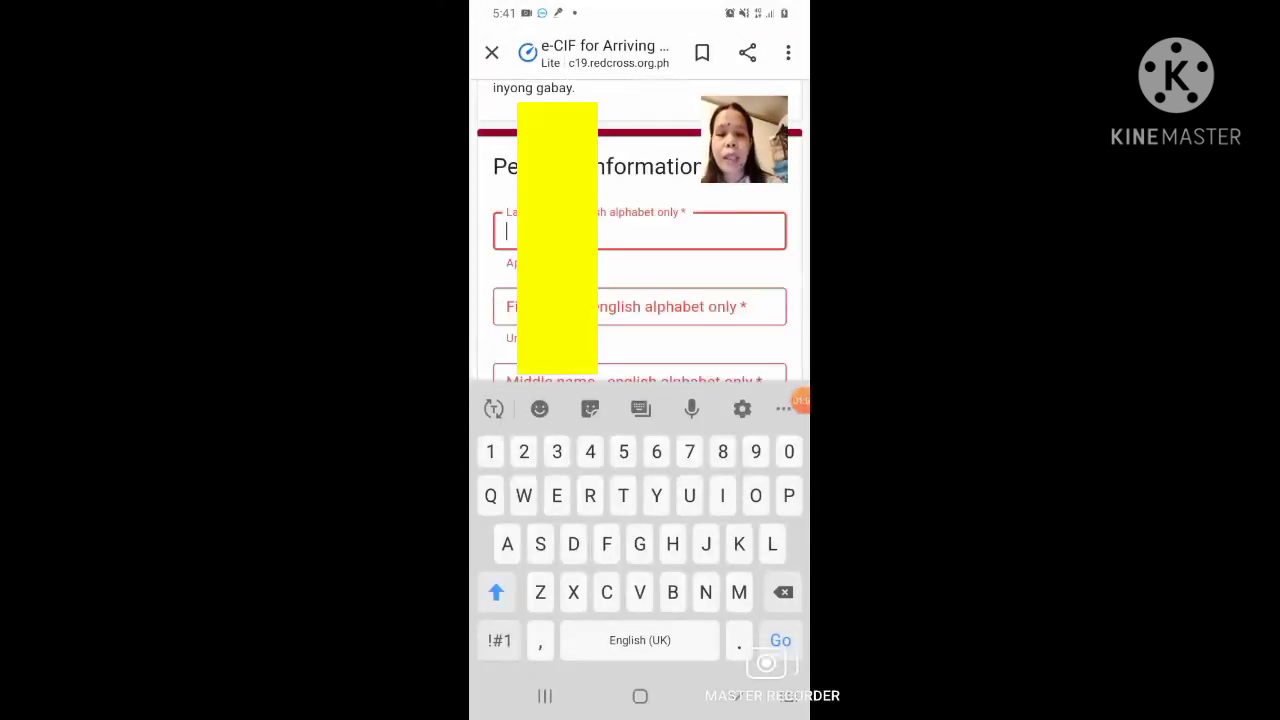
pyautogui.click(640, 184)
pyautogui.write('C')
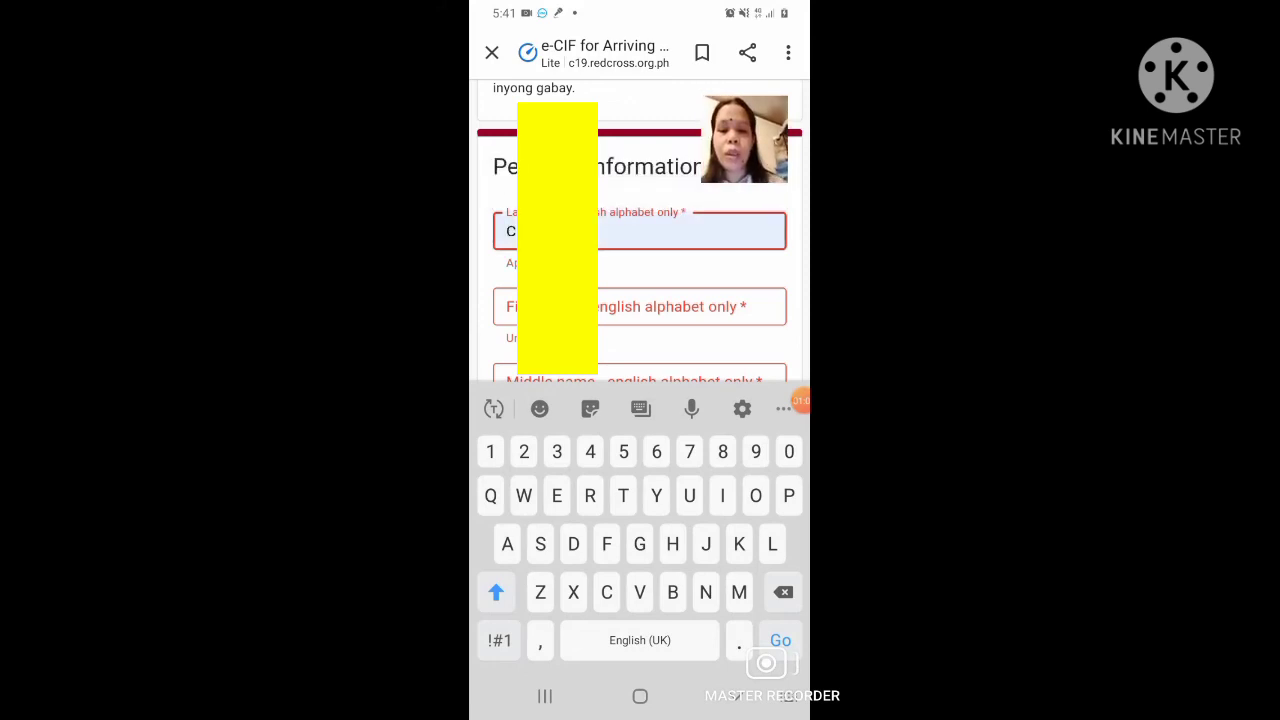
pyautogui.click(640, 306)
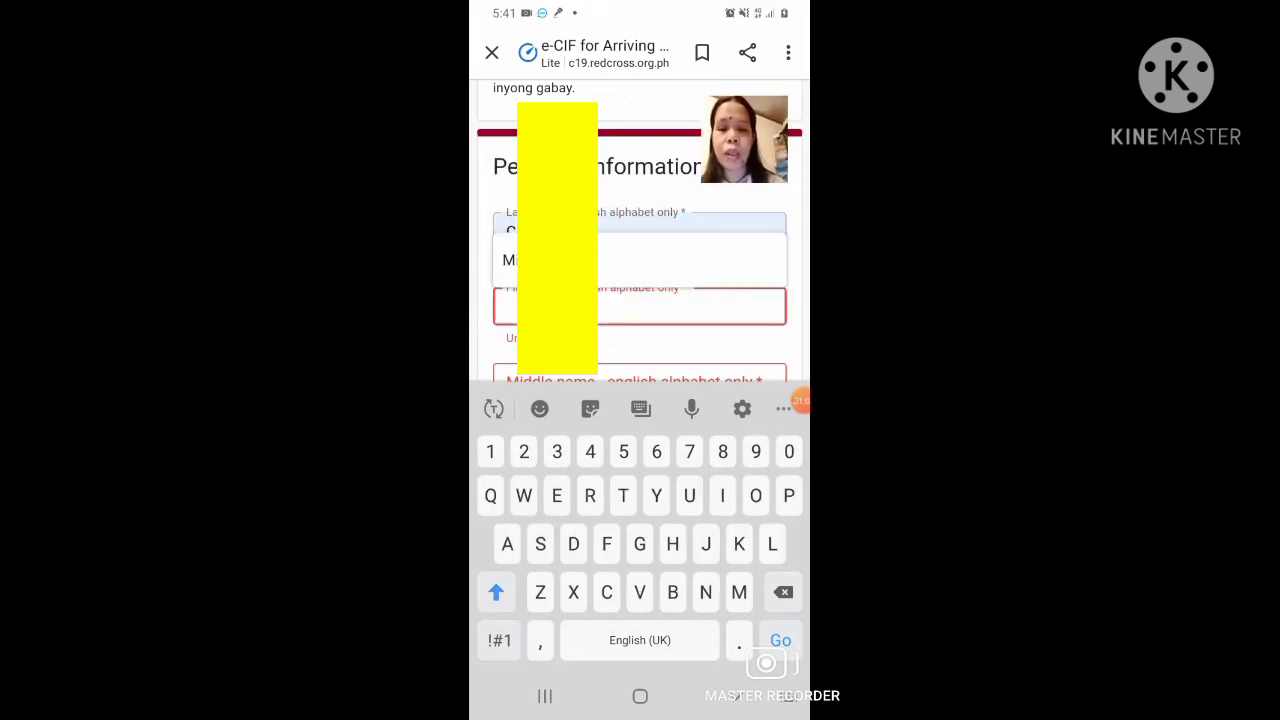
pyautogui.write('M')
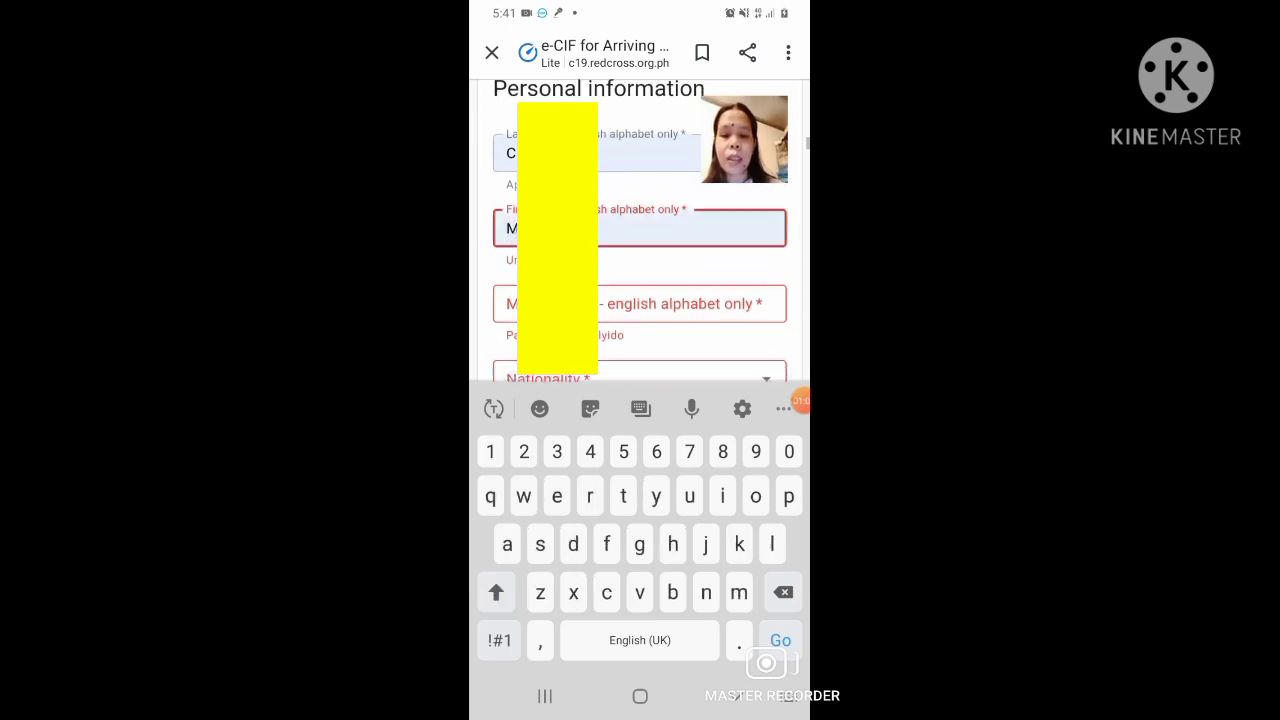
pyautogui.click(640, 303)
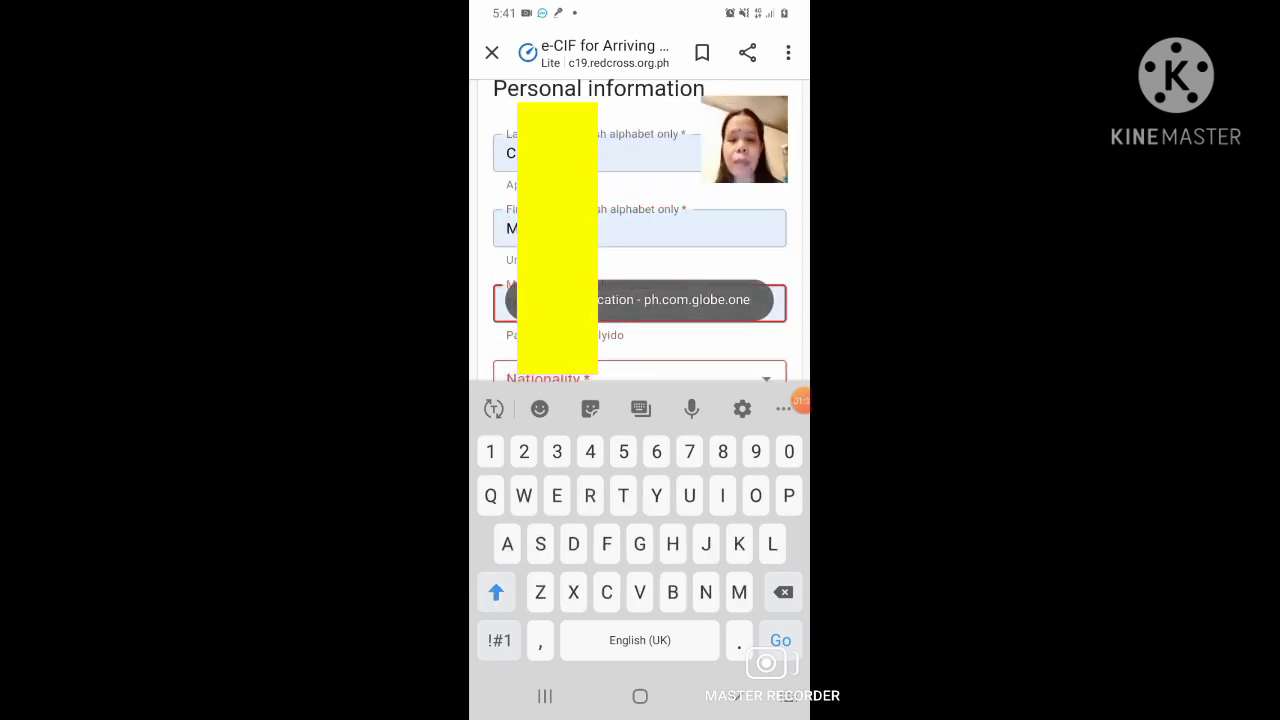
pyautogui.write('O')
pyautogui.scroll(-2, 640, 230)
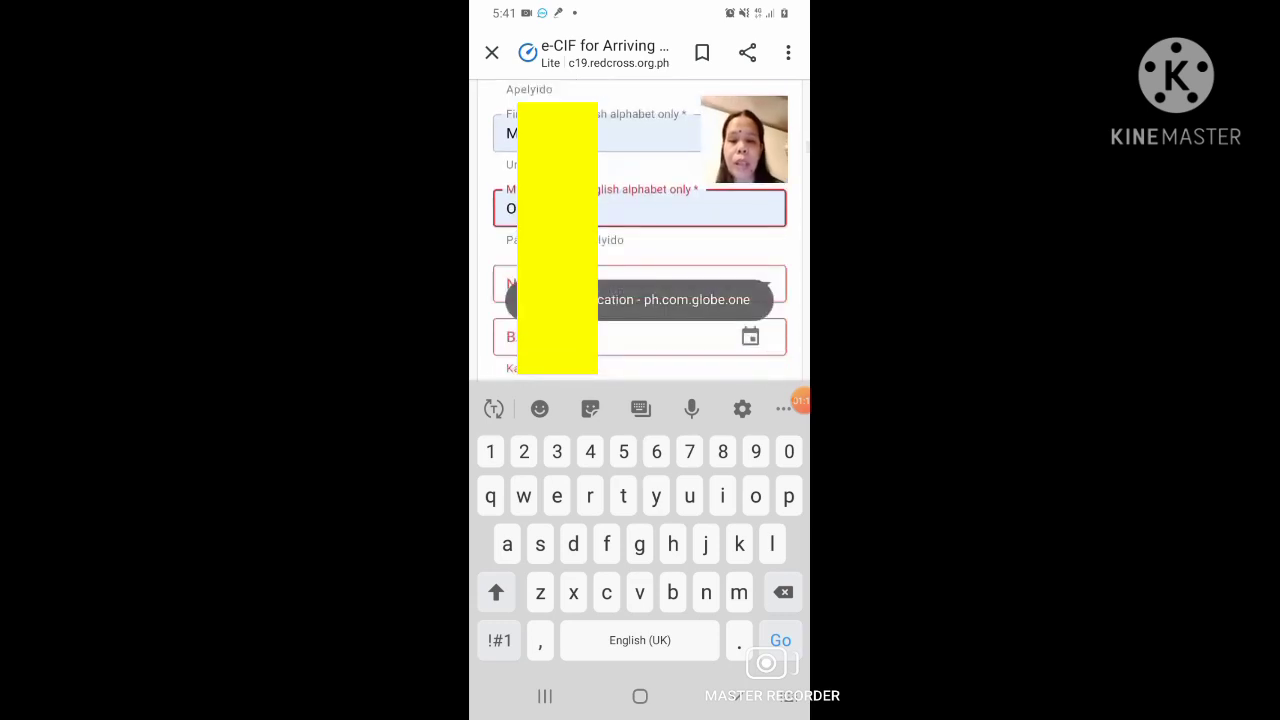
pyautogui.scroll(-1, 640, 230)
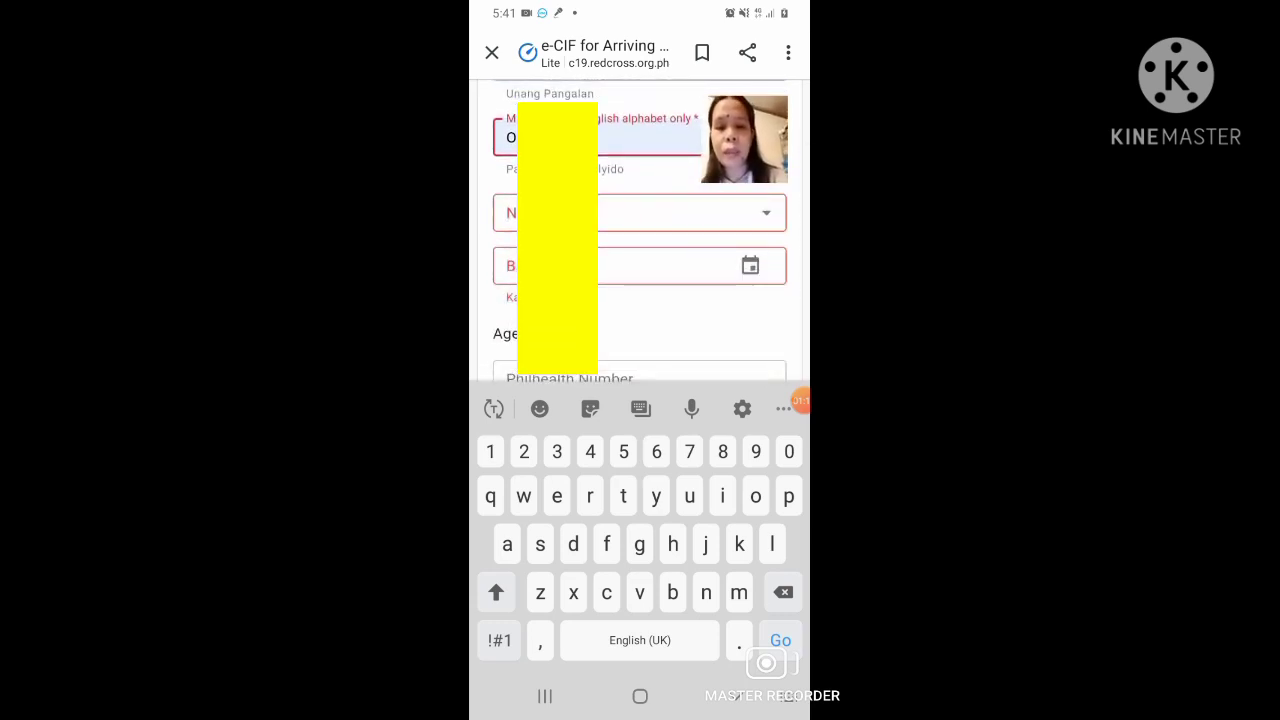
# Step: Open the Nationality dropdown and scroll far down the country list
pyautogui.click(640, 212)
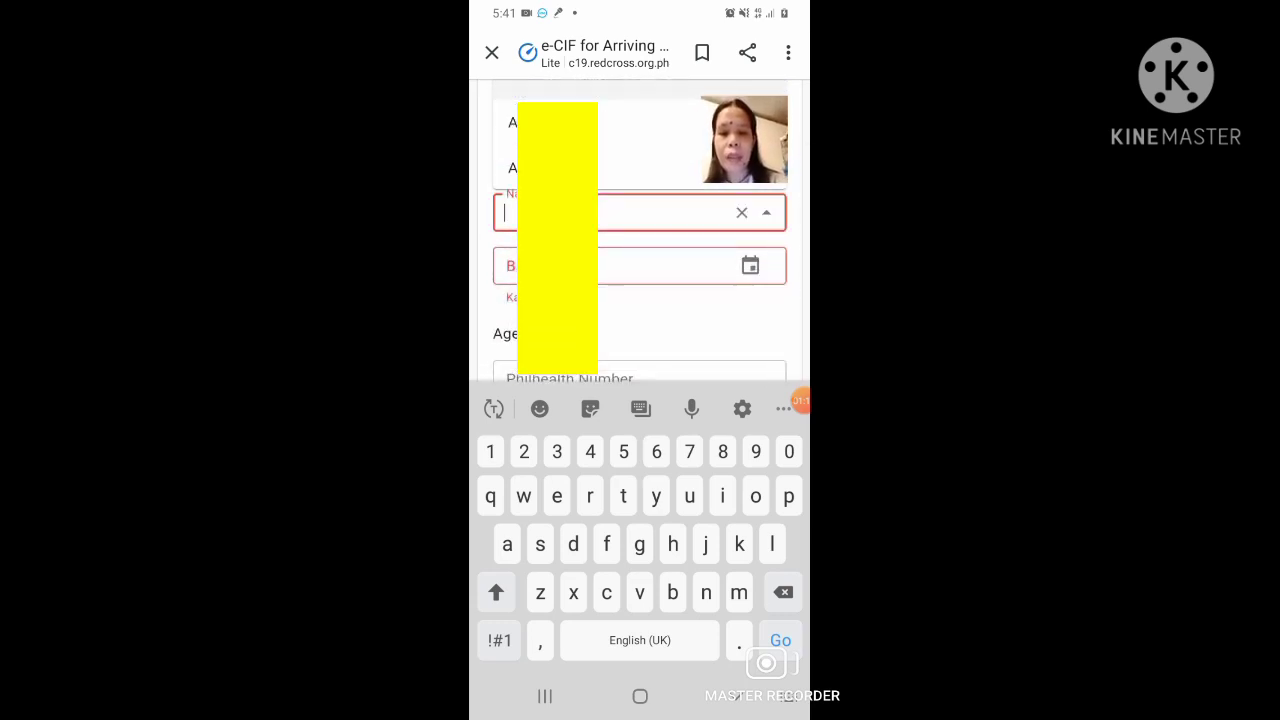
pyautogui.scroll(-2, 640, 140)
pyautogui.scroll(-3, 640, 140)
pyautogui.scroll(-5, 640, 140)
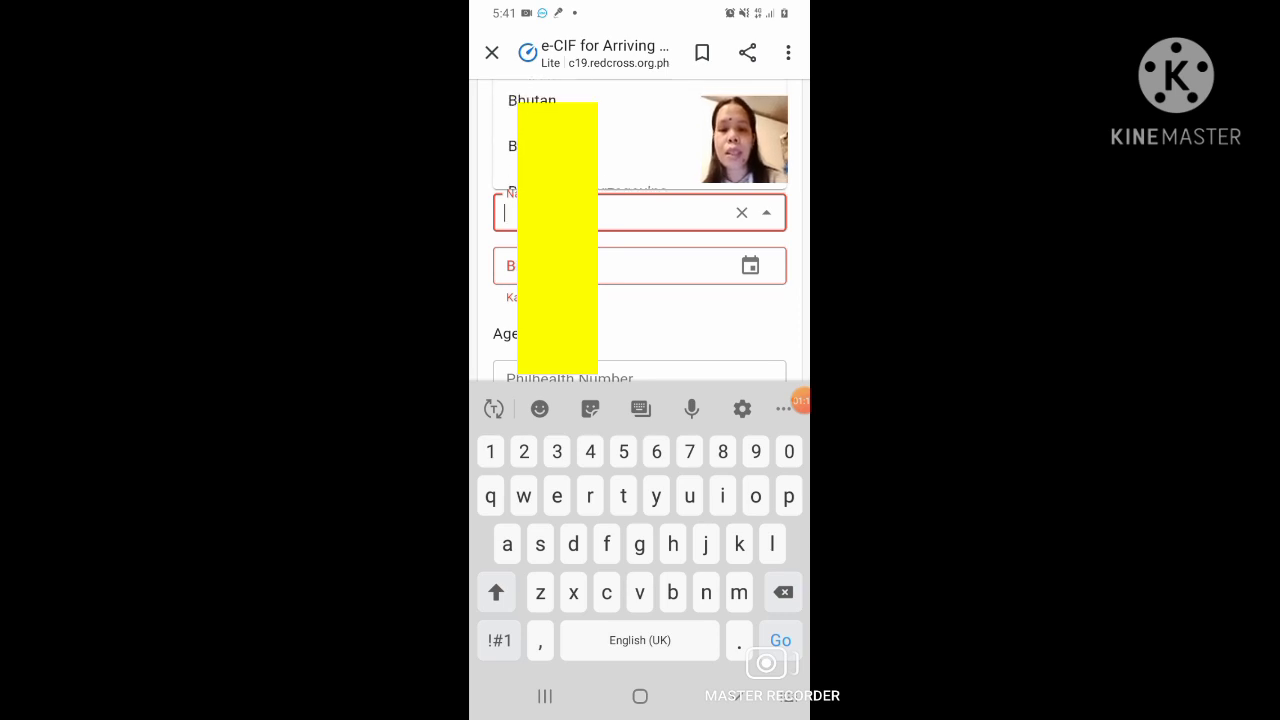
pyautogui.scroll(-3, 640, 140)
pyautogui.scroll(-3, 640, 140)
pyautogui.scroll(-3, 640, 140)
pyautogui.scroll(-3, 640, 140)
pyautogui.scroll(-2, 640, 140)
pyautogui.scroll(-5, 640, 140)
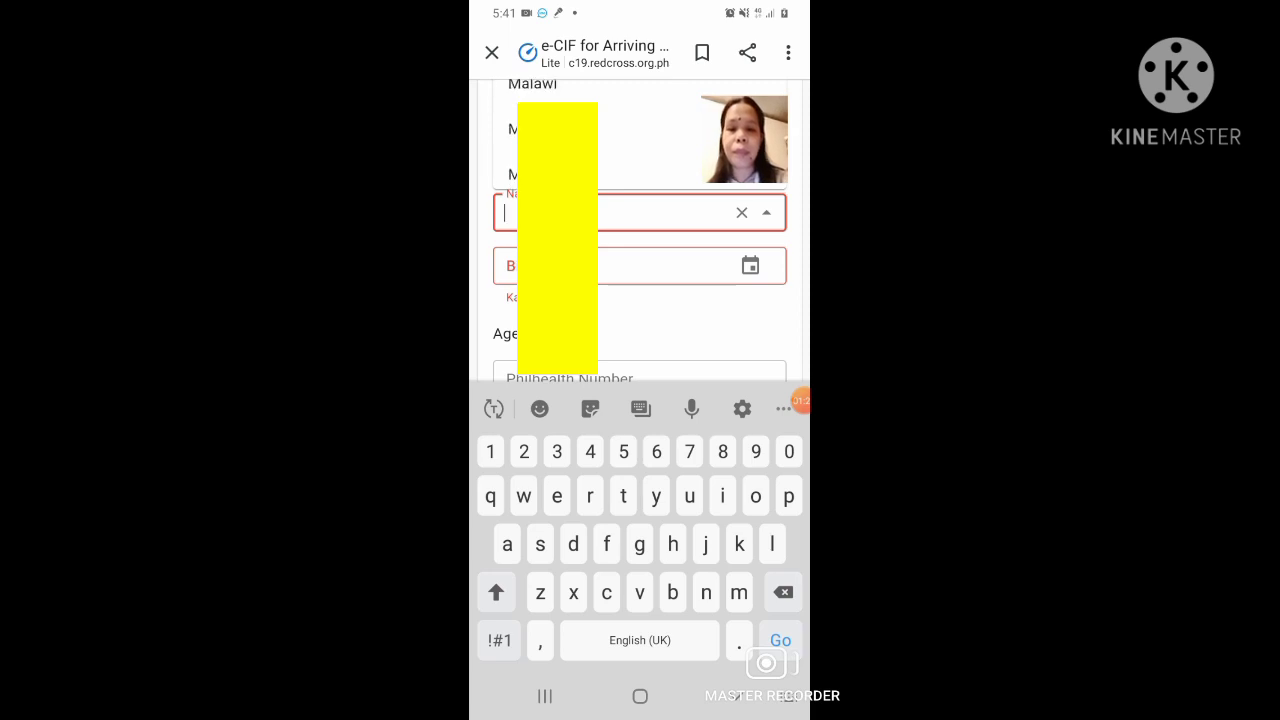
pyautogui.scroll(-5, 640, 140)
pyautogui.scroll(-3, 640, 140)
# Step: Scroll back up the country list to the countries beginning with P
pyautogui.scroll(1, 640, 140)
pyautogui.scroll(1, 640, 140)
pyautogui.scroll(1, 640, 140)
pyautogui.scroll(1, 640, 140)
pyautogui.scroll(1, 640, 140)
pyautogui.scroll(1, 640, 140)
pyautogui.scroll(1, 640, 140)
pyautogui.scroll(1, 640, 140)
pyautogui.scroll(1, 640, 140)
pyautogui.scroll(1, 640, 140)
pyautogui.scroll(2, 640, 140)
pyautogui.scroll(1, 640, 140)
pyautogui.scroll(1, 640, 140)
pyautogui.scroll(1, 640, 140)
pyautogui.scroll(2, 640, 140)
pyautogui.scroll(1, 640, 140)
pyautogui.scroll(2, 640, 140)
pyautogui.scroll(1, 640, 140)
pyautogui.scroll(1, 640, 140)
pyautogui.scroll(2, 640, 140)
pyautogui.scroll(1, 640, 140)
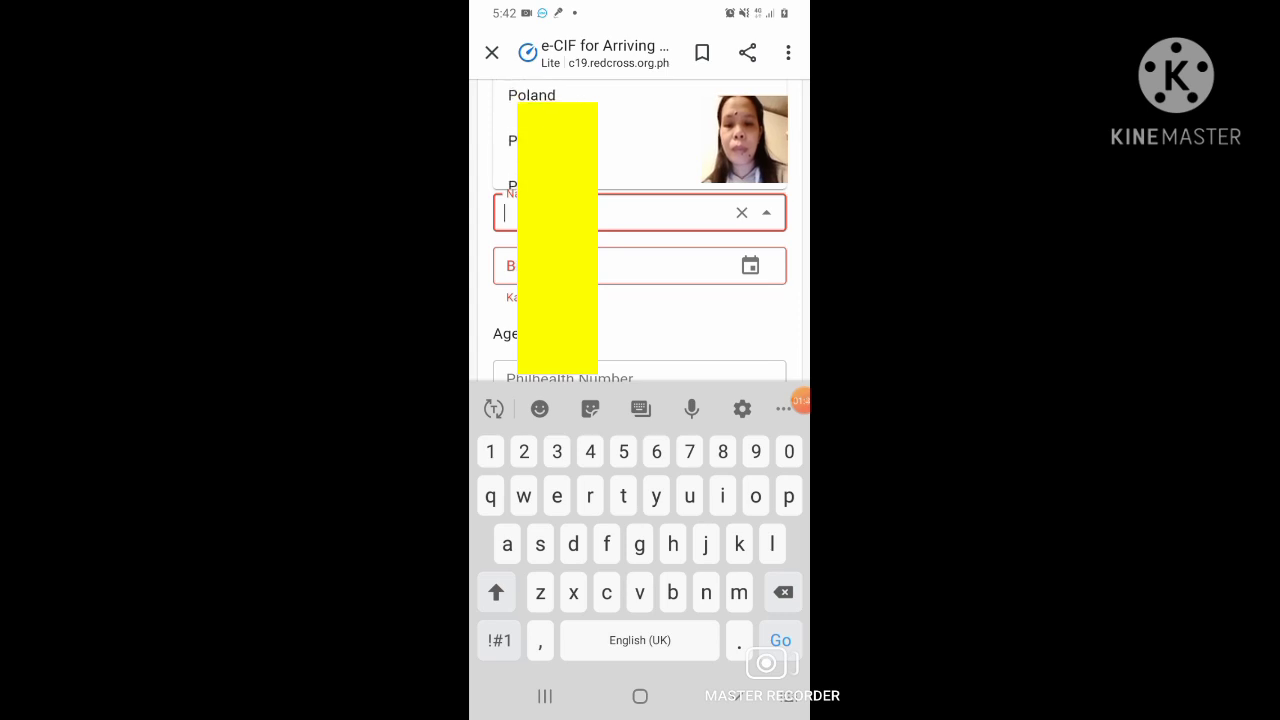
pyautogui.scroll(2, 640, 140)
pyautogui.scroll(-1, 640, 140)
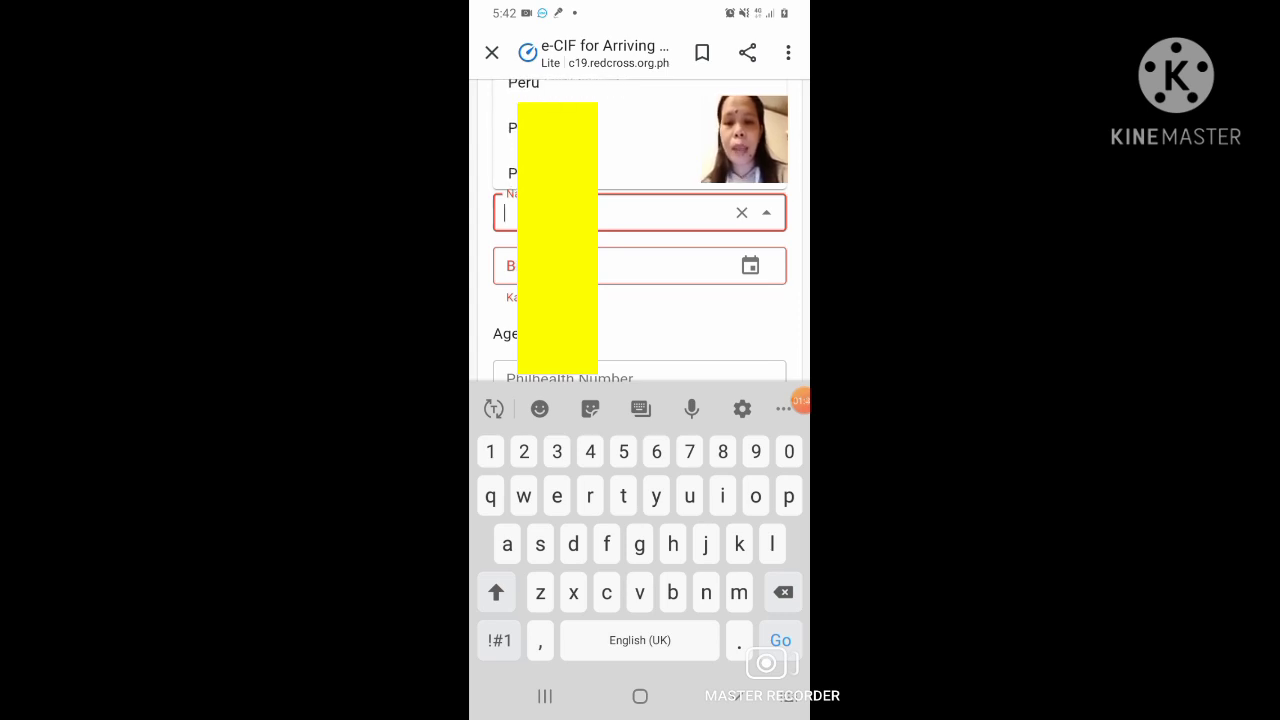
# Step: Set nationality to Philippines and birthdate to the suggested 05/17/1982
pyautogui.click(600, 128)
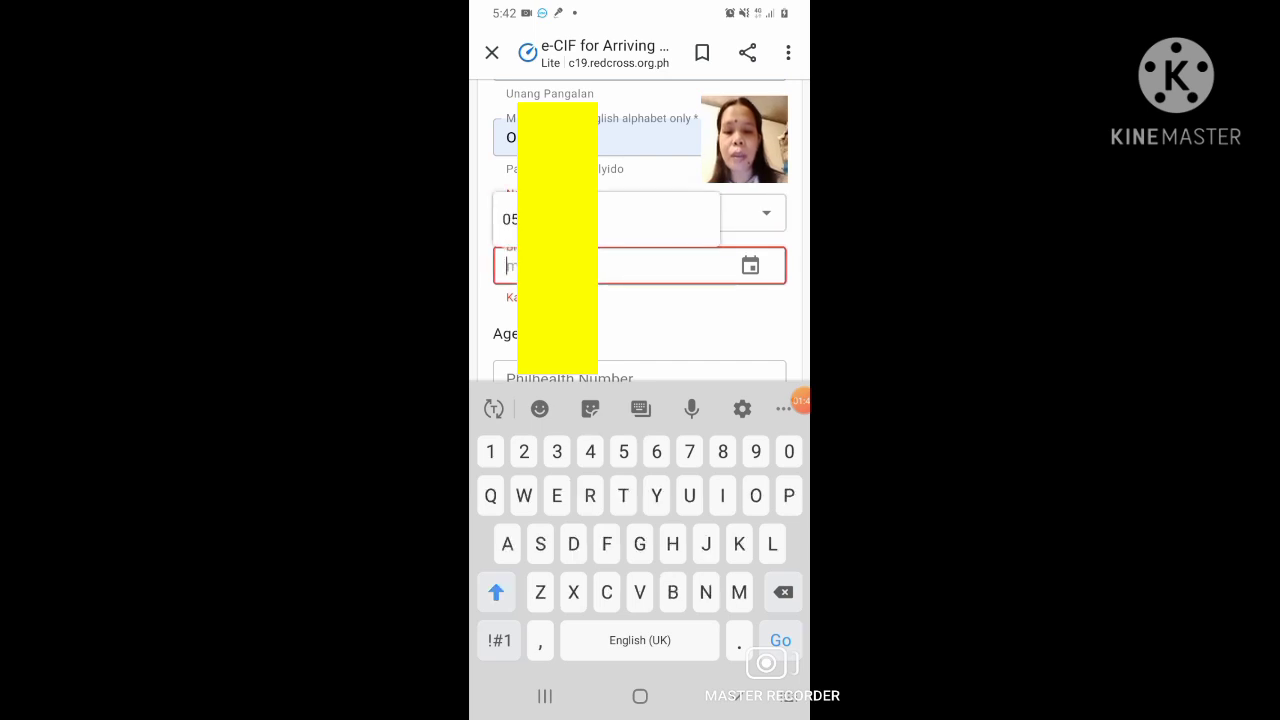
pyautogui.click(605, 218)
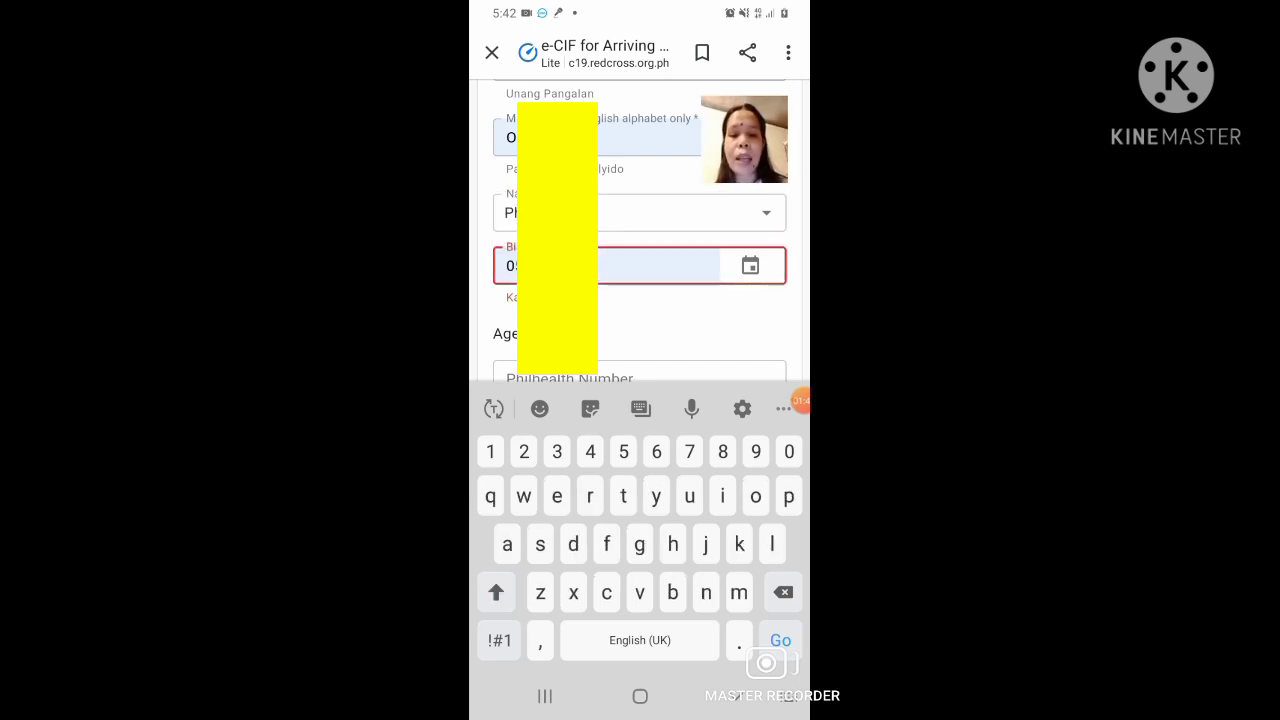
pyautogui.scroll(-2, 640, 230)
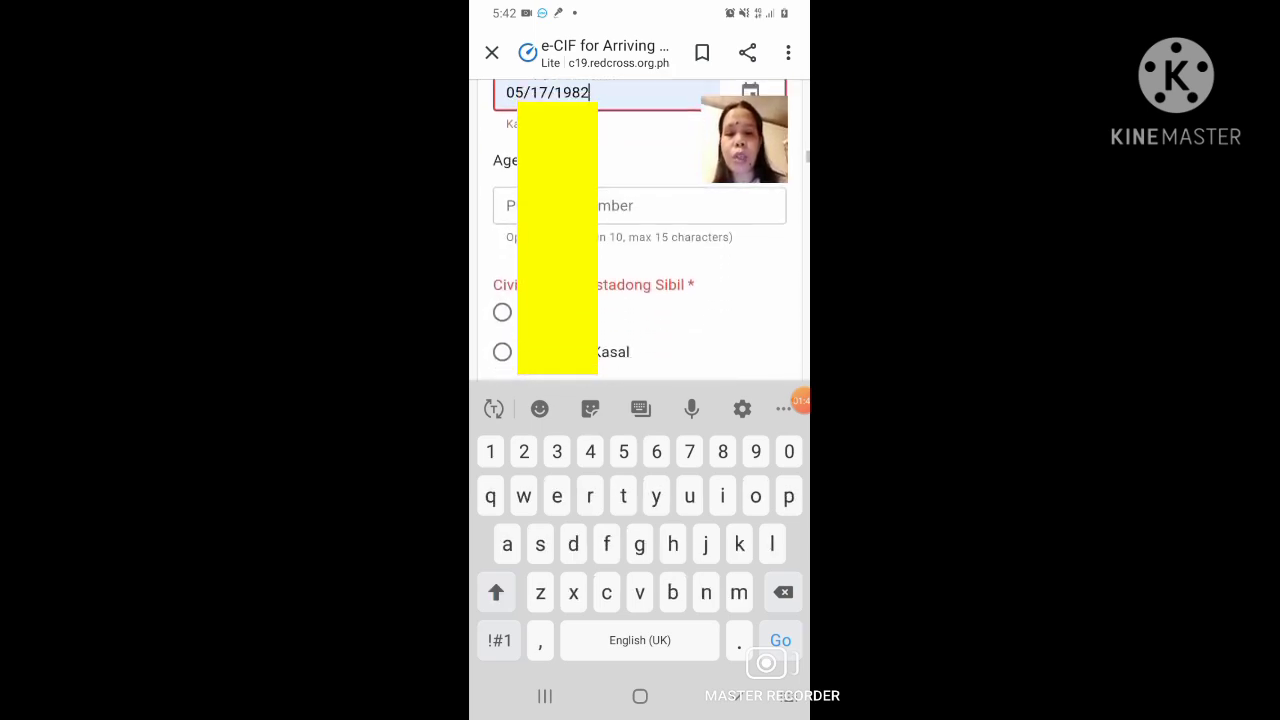
pyautogui.scroll(-2, 640, 230)
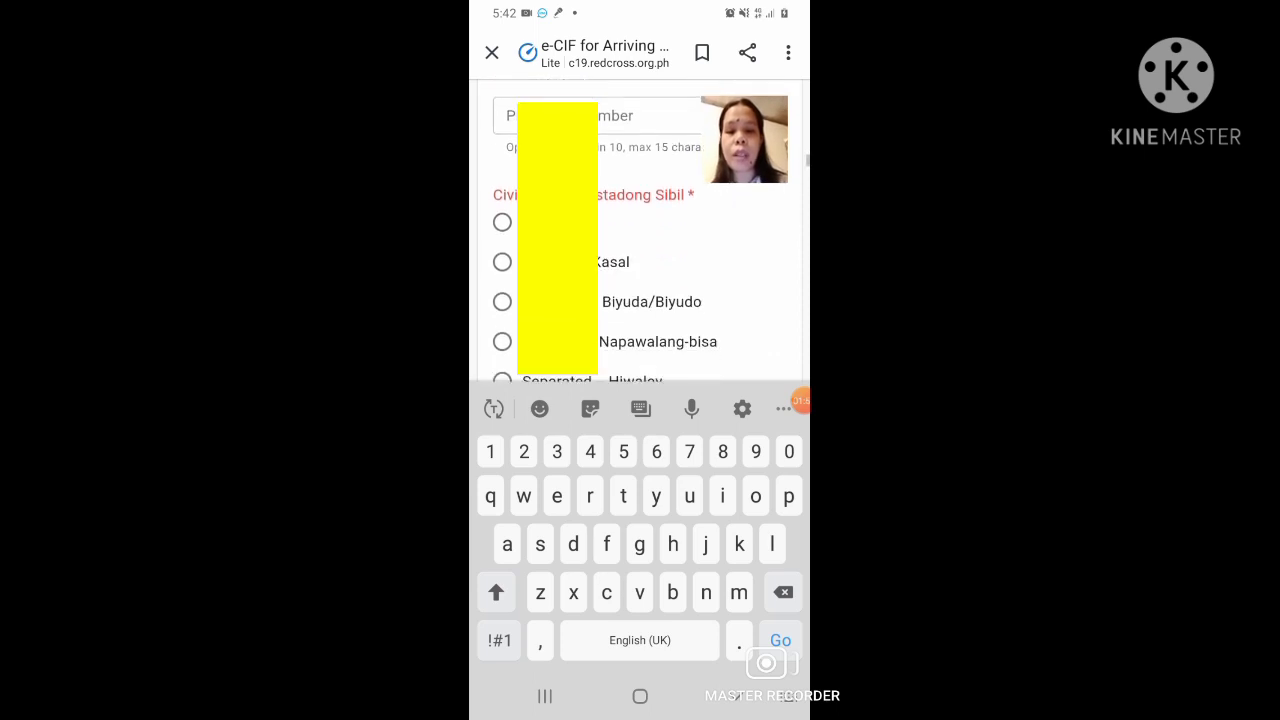
# Step: Choose the first civil status option and mark sex as Female
pyautogui.click(502, 183)
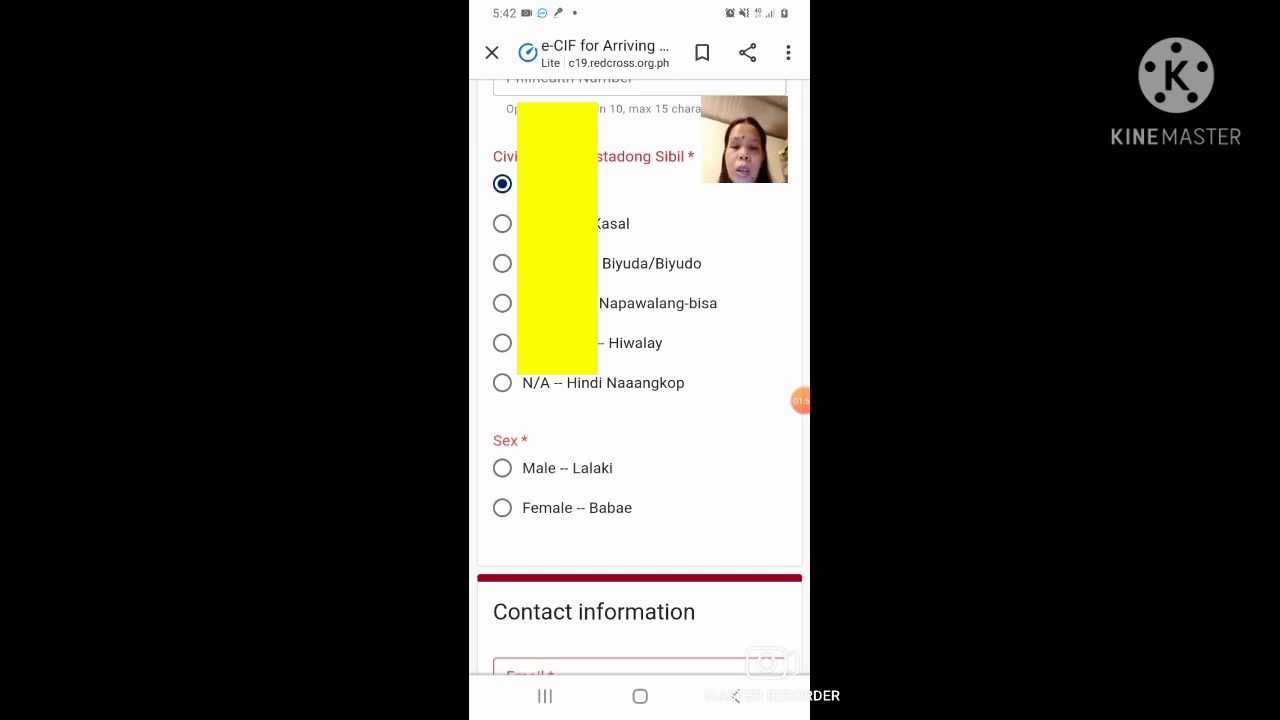
pyautogui.scroll(-1, 640, 360)
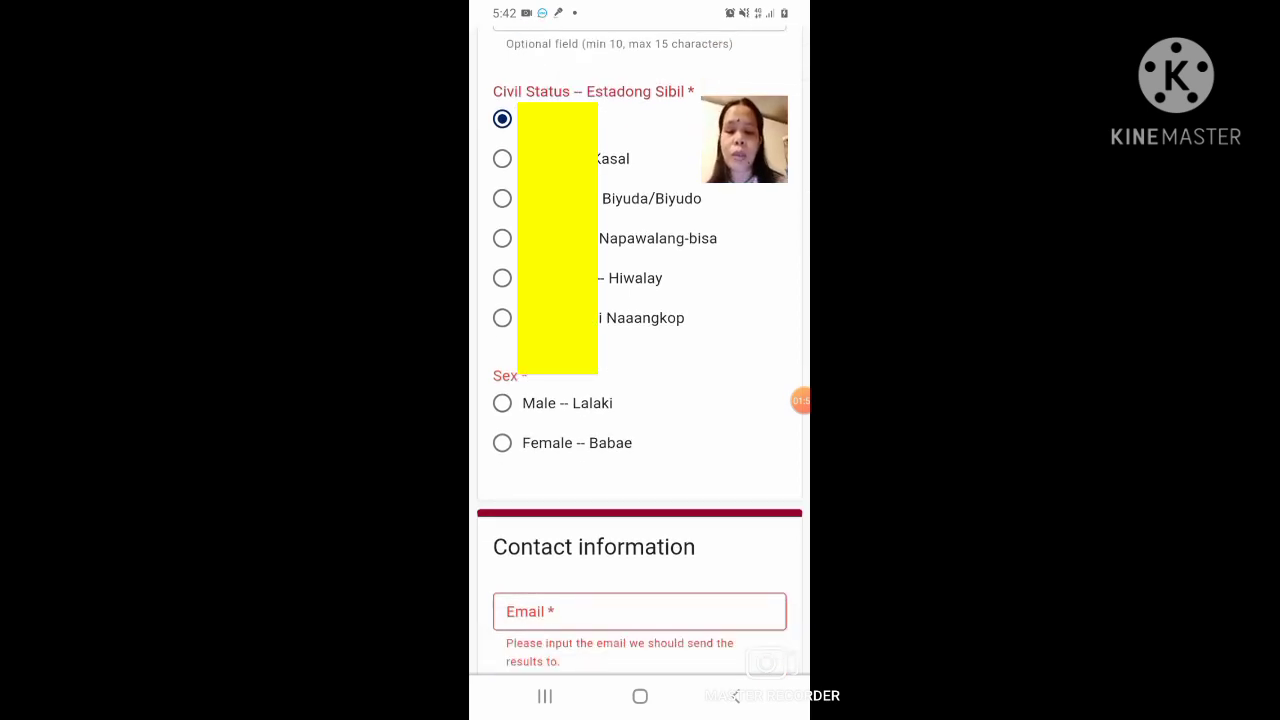
pyautogui.click(502, 443)
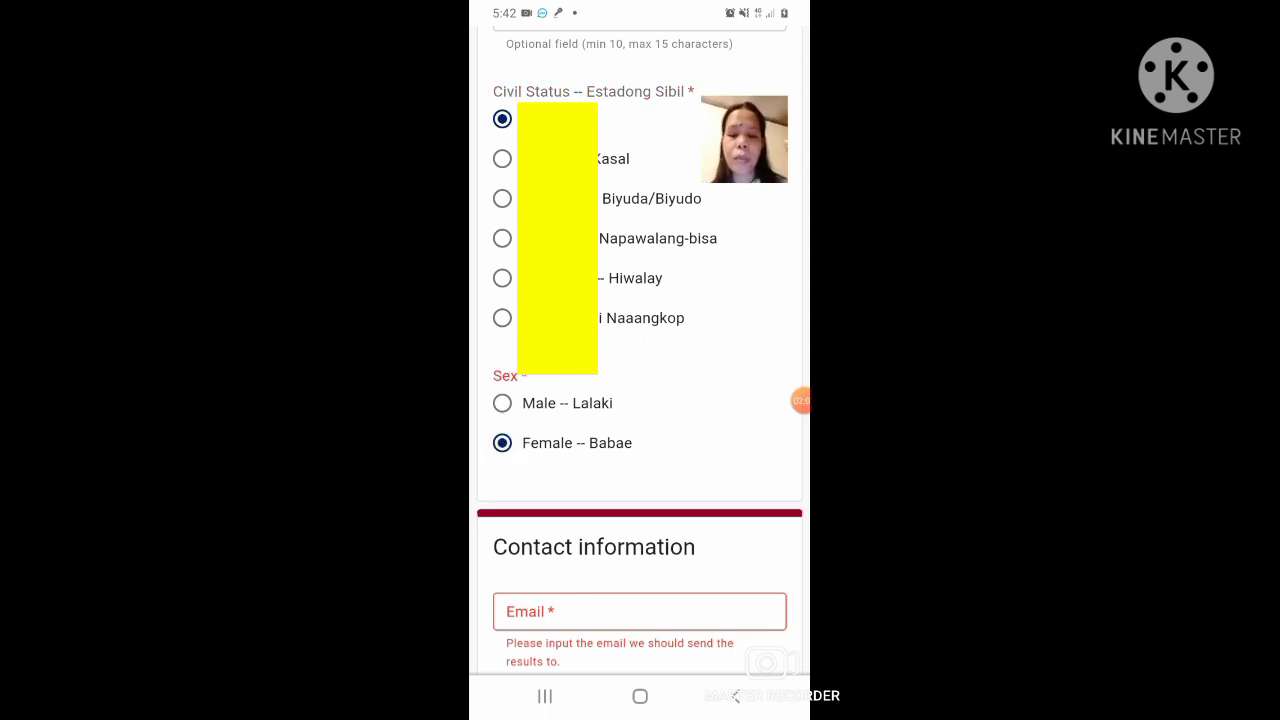
pyautogui.scroll(-3, 640, 360)
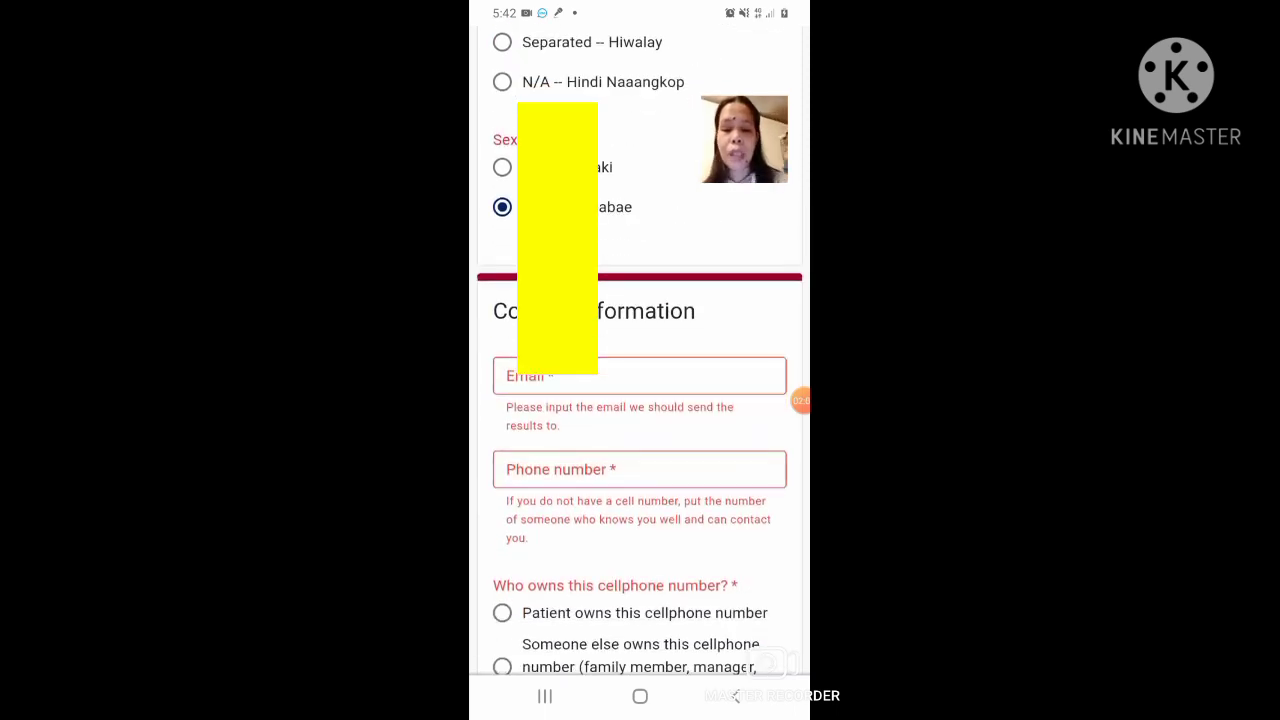
# Step: Enter a lowercase contact email and a phone number starting with 09
pyautogui.click(640, 375)
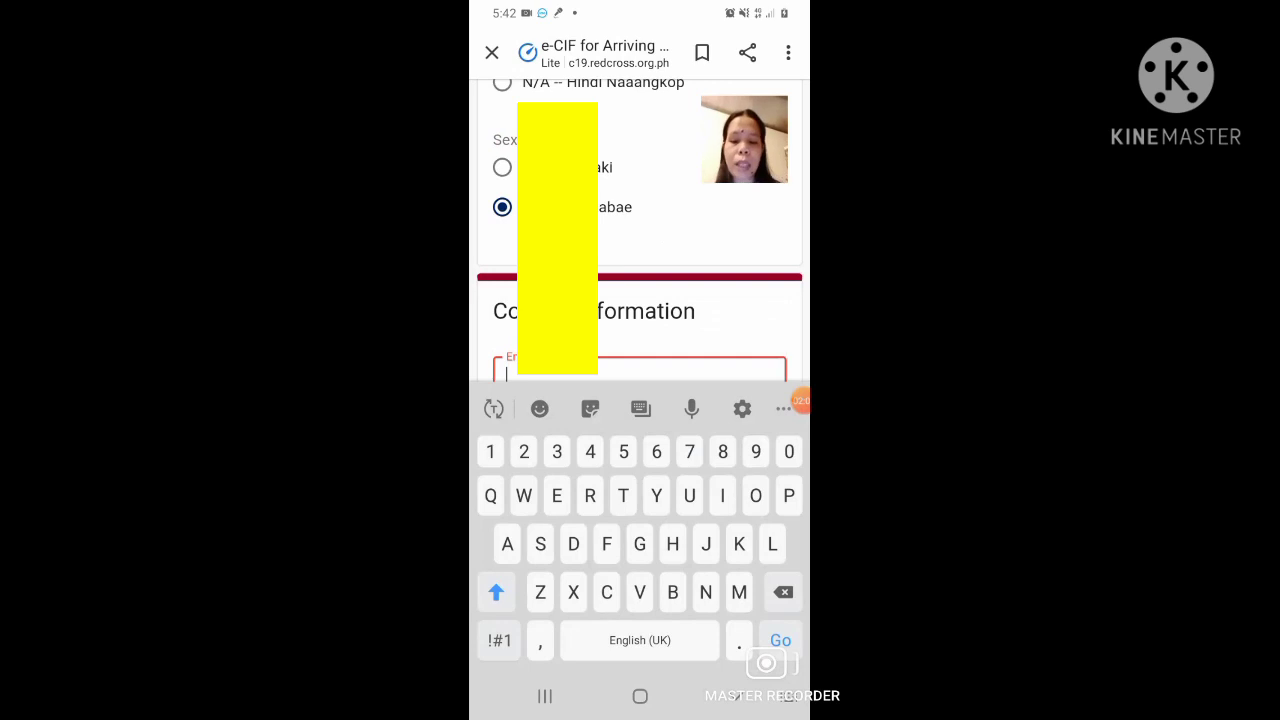
pyautogui.click(496, 592)
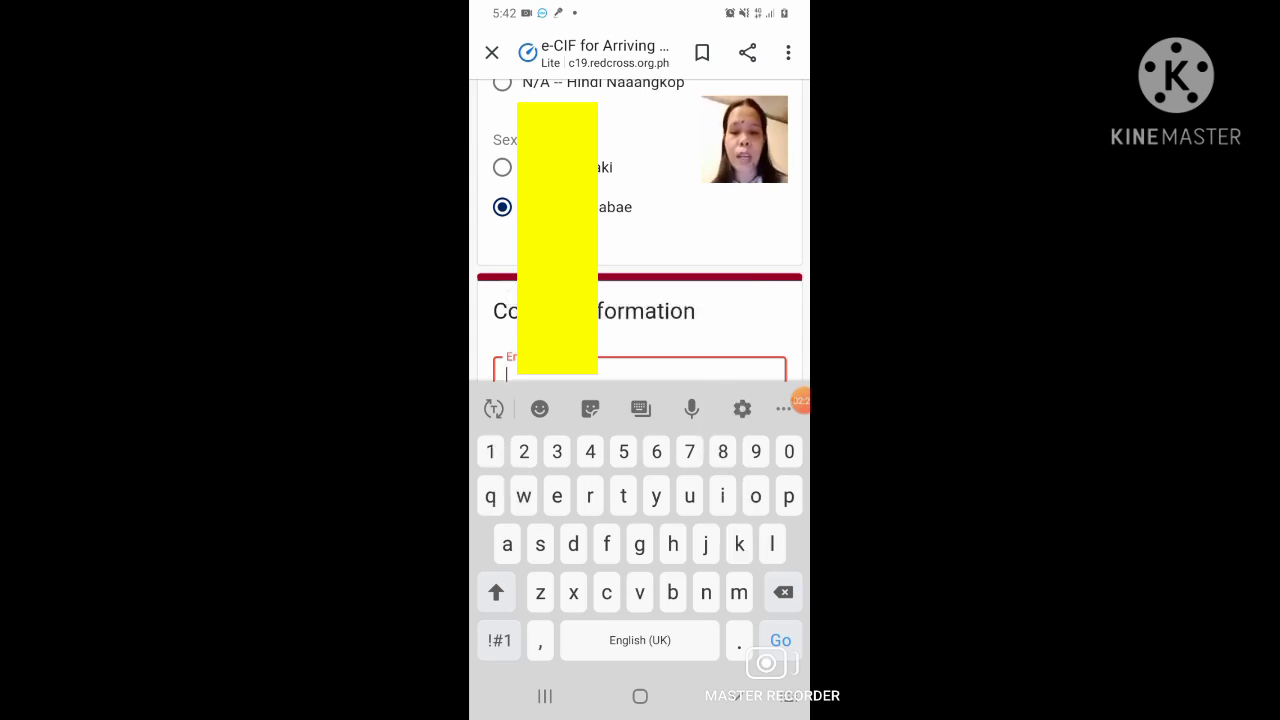
pyautogui.write('mi')
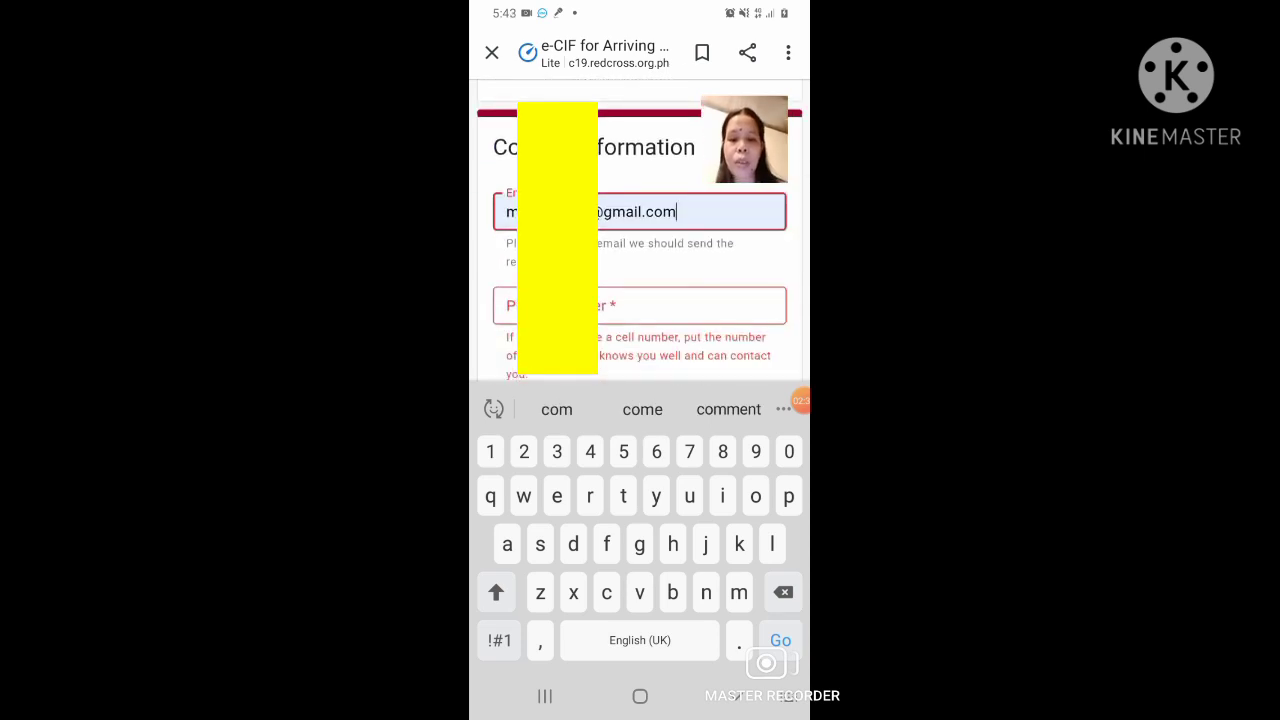
pyautogui.press('Tab')
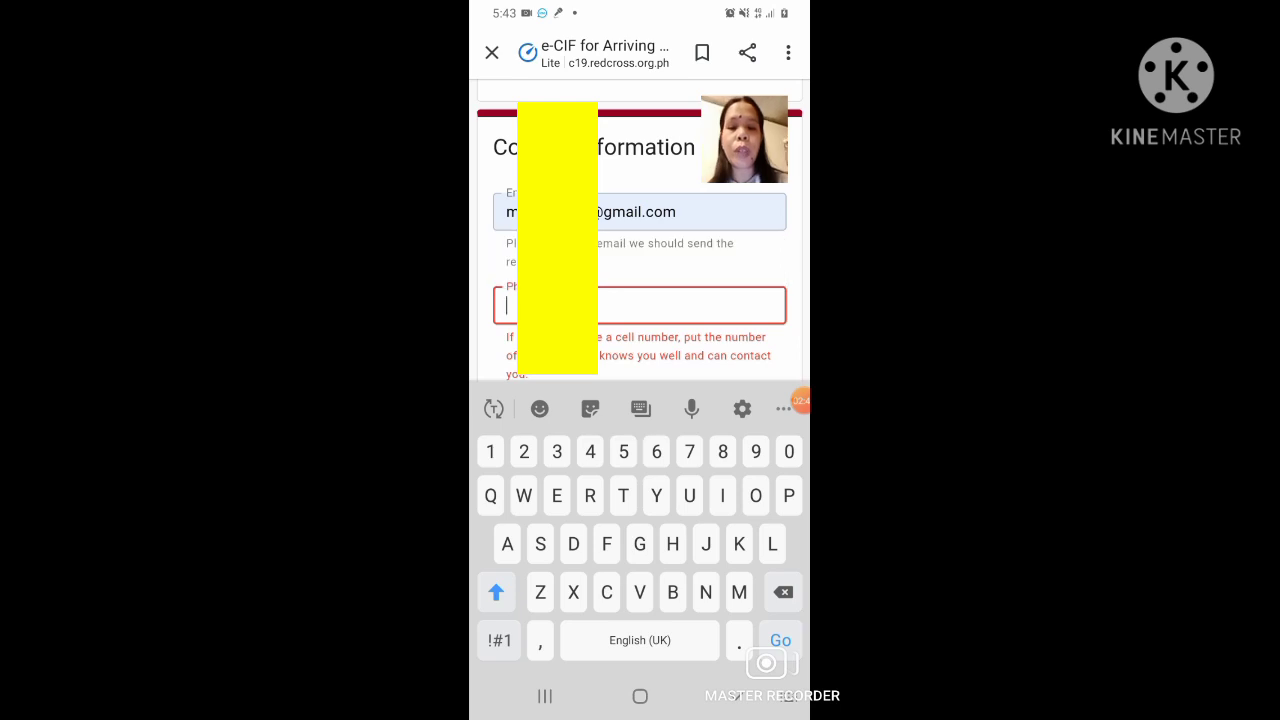
pyautogui.write('09')
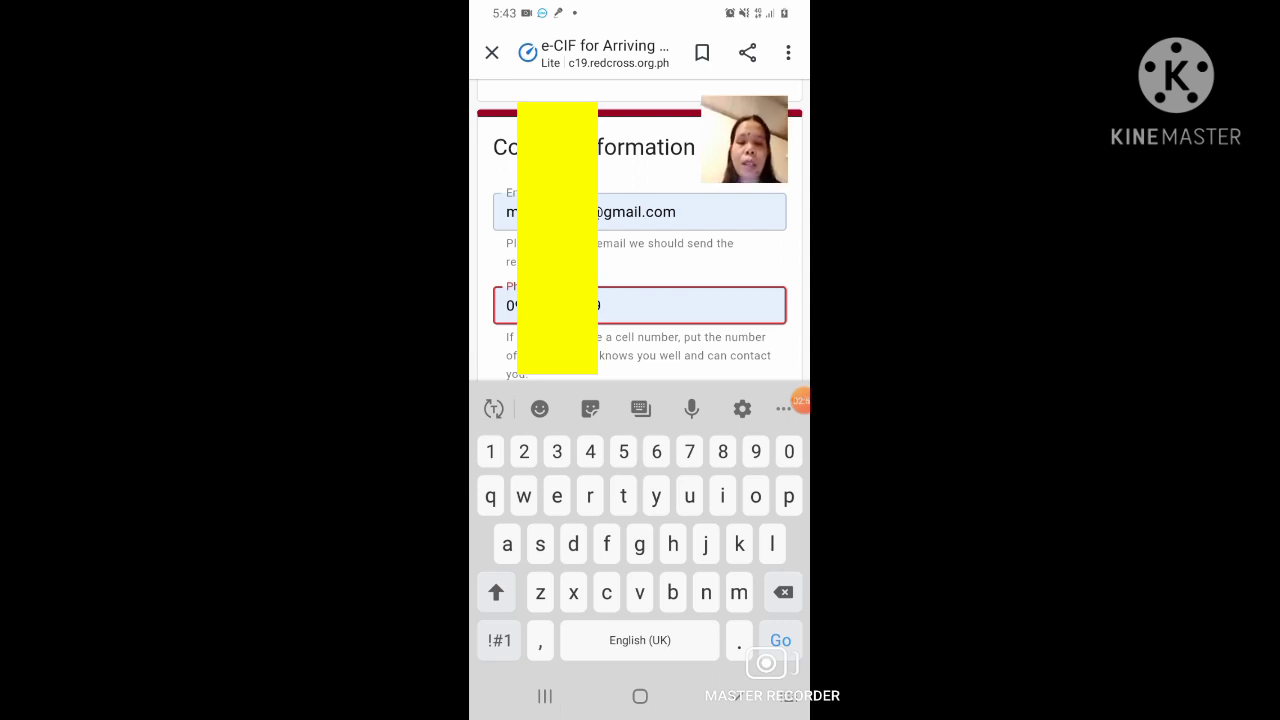
pyautogui.scroll(-3, 640, 240)
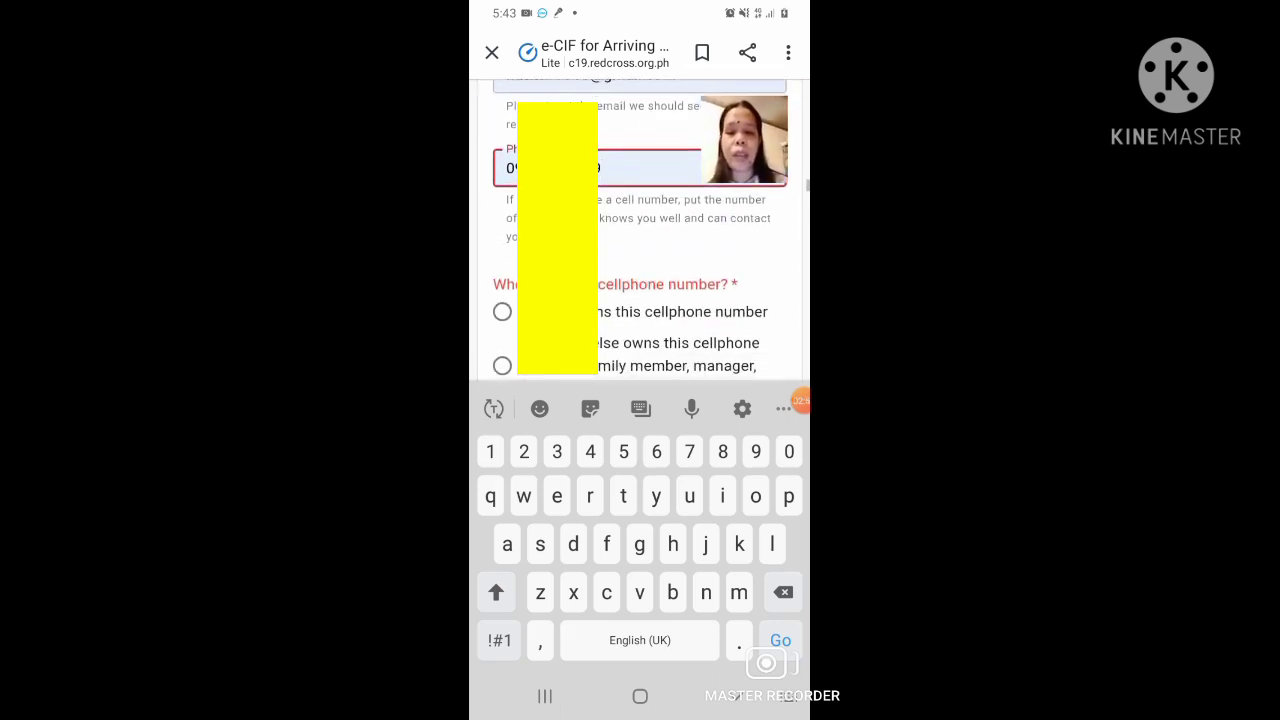
pyautogui.scroll(-2, 640, 230)
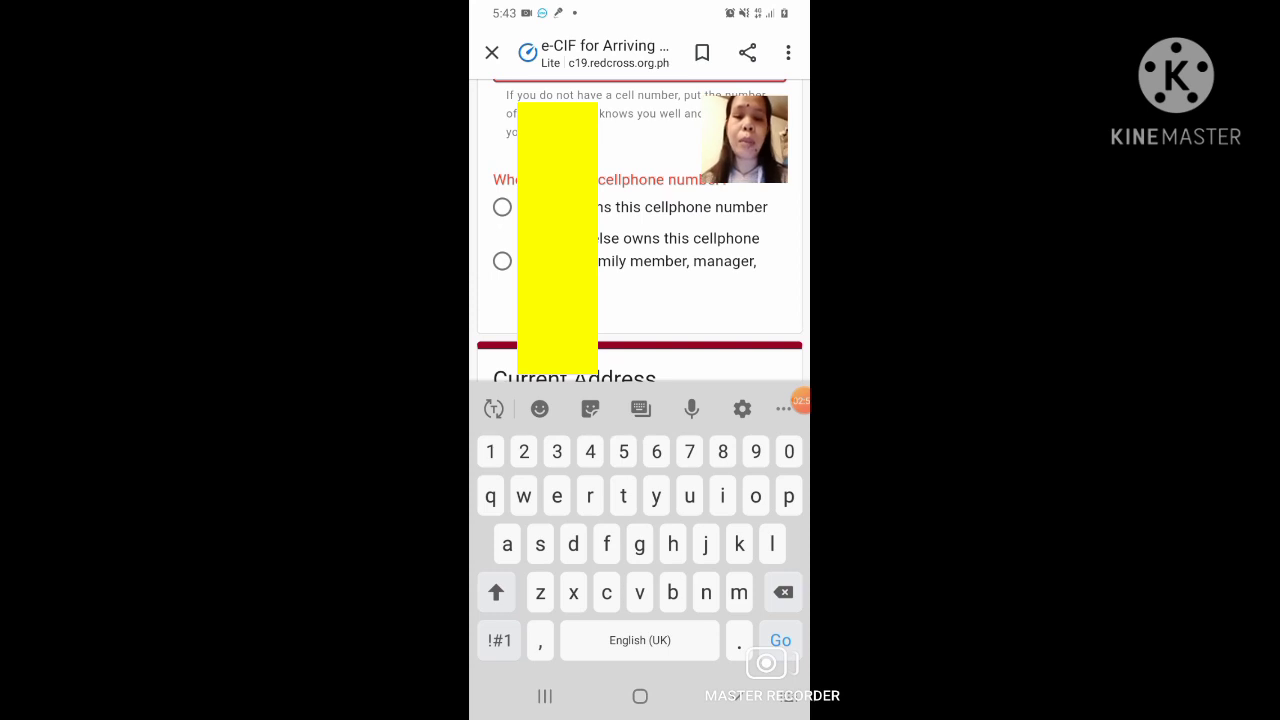
# Step: Record that someone else owns the cellphone and set the province to Negros Occidental
pyautogui.click(502, 261)
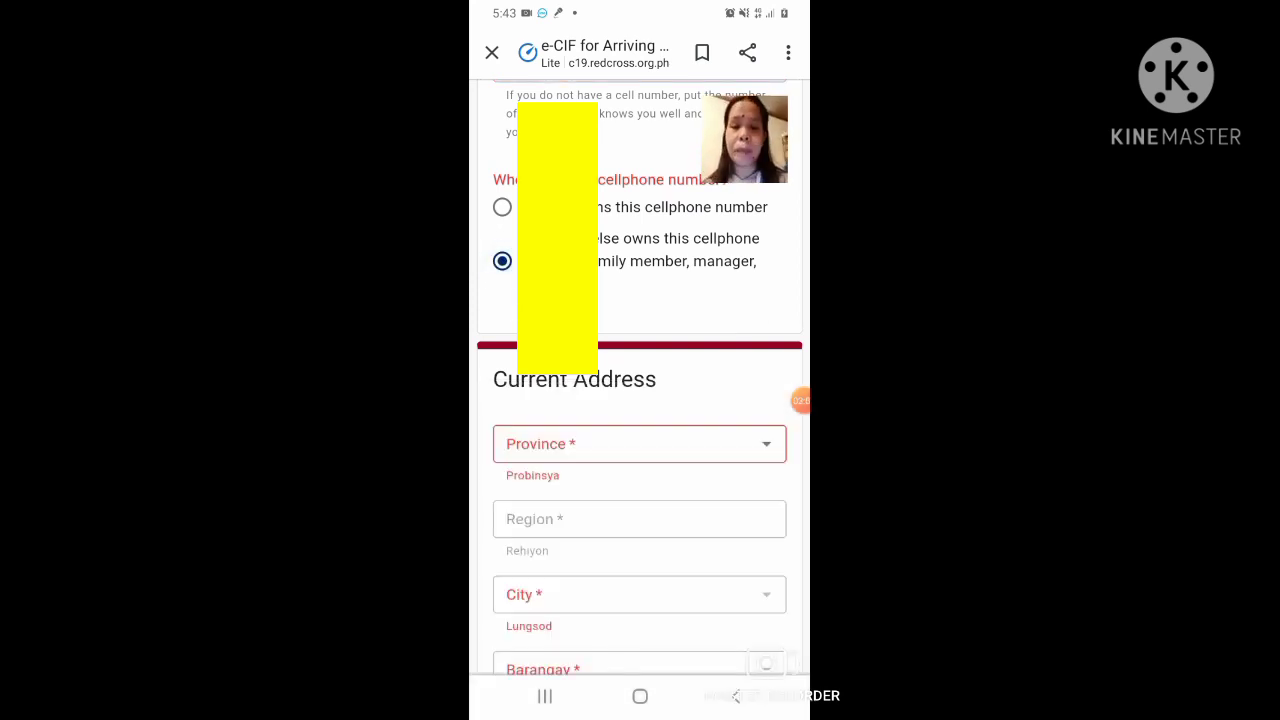
pyautogui.scroll(-2, 640, 400)
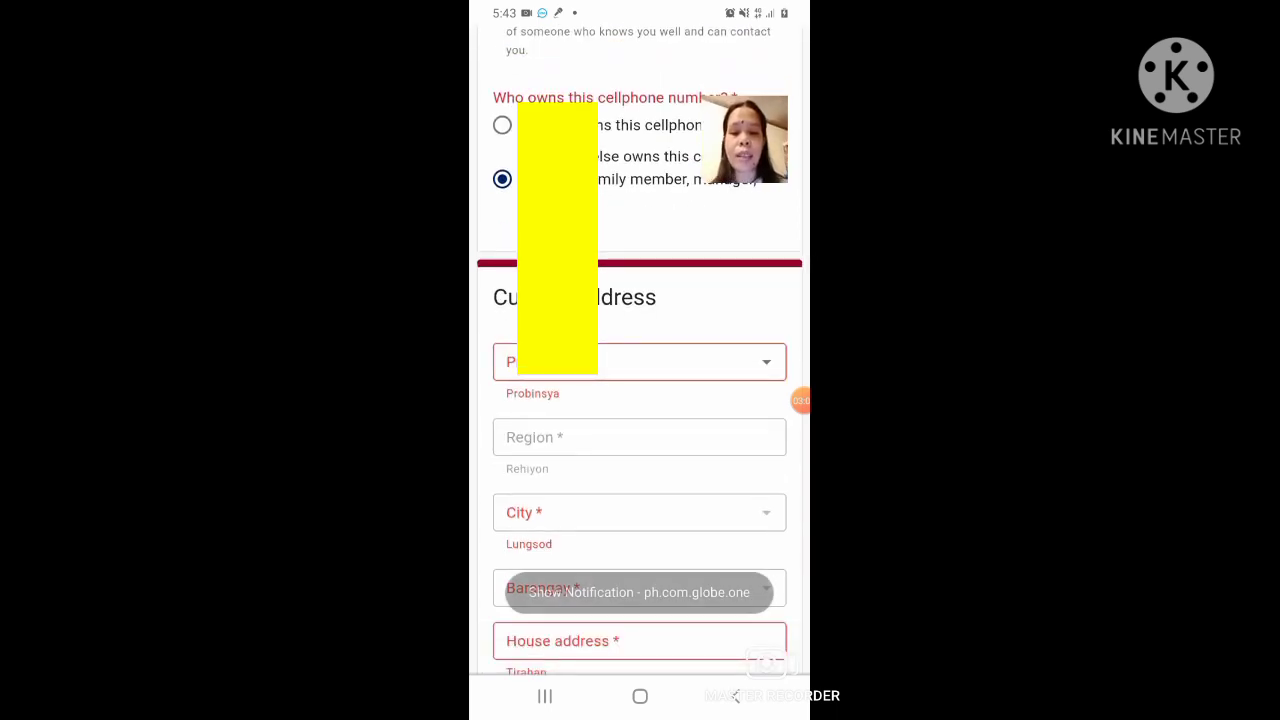
pyautogui.click(630, 361)
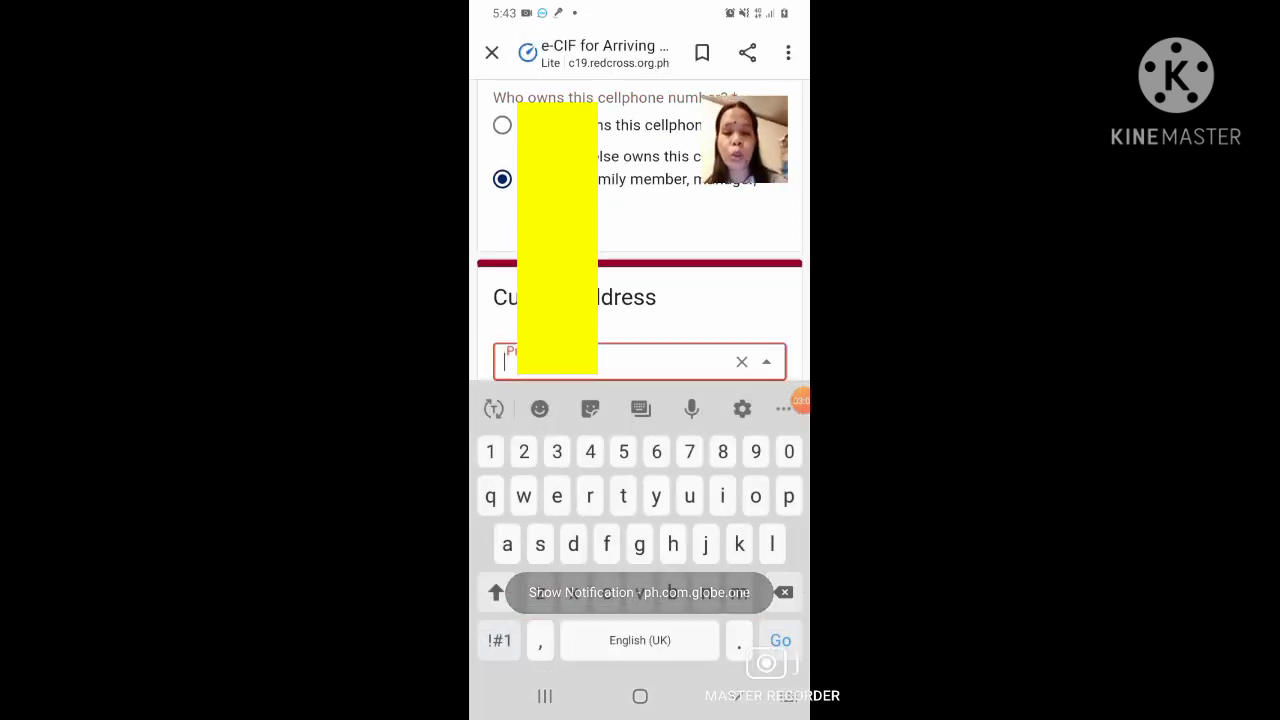
pyautogui.scroll(-3, 640, 270)
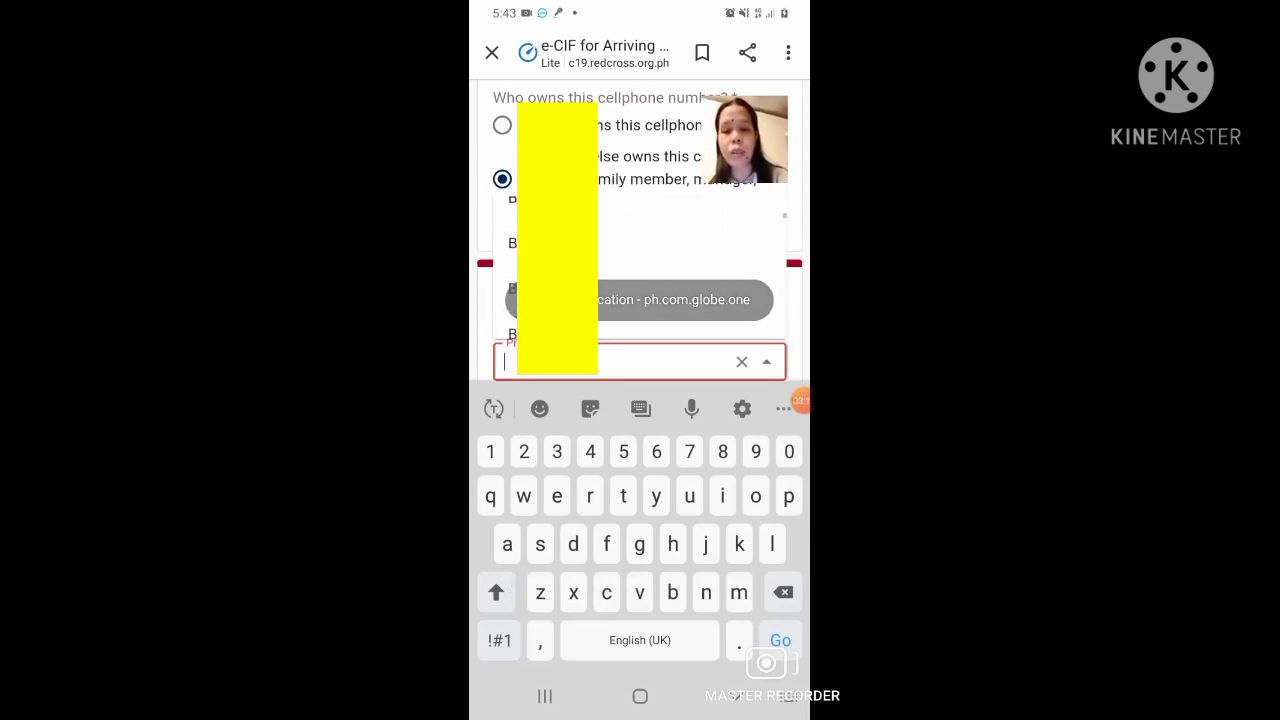
pyautogui.scroll(-3, 640, 230)
pyautogui.scroll(-10, 640, 260)
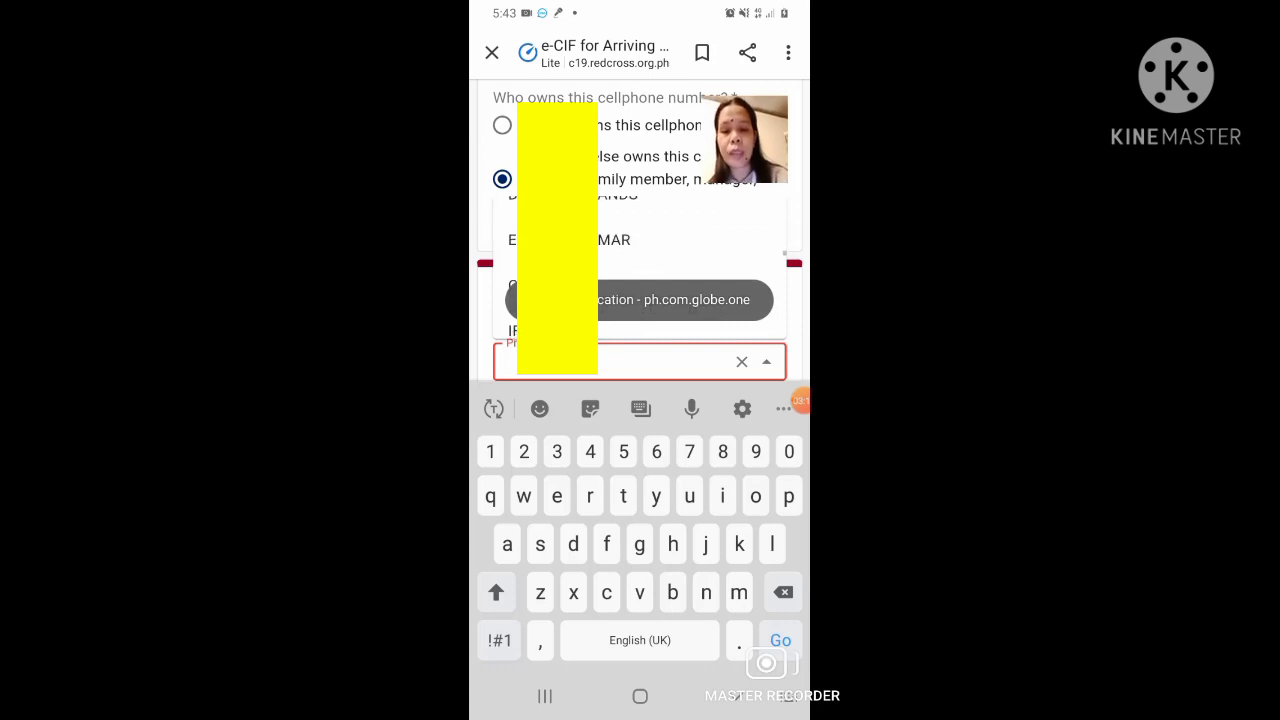
pyautogui.scroll(2, 640, 270)
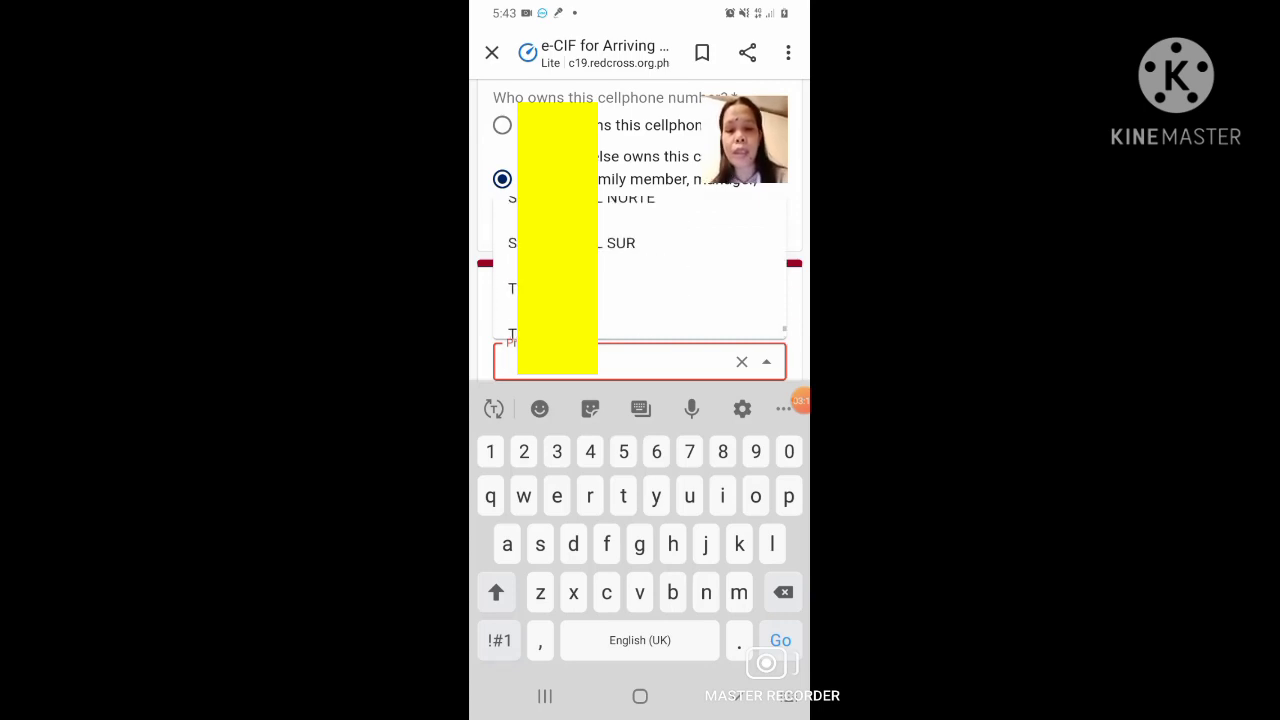
pyautogui.scroll(10, 640, 270)
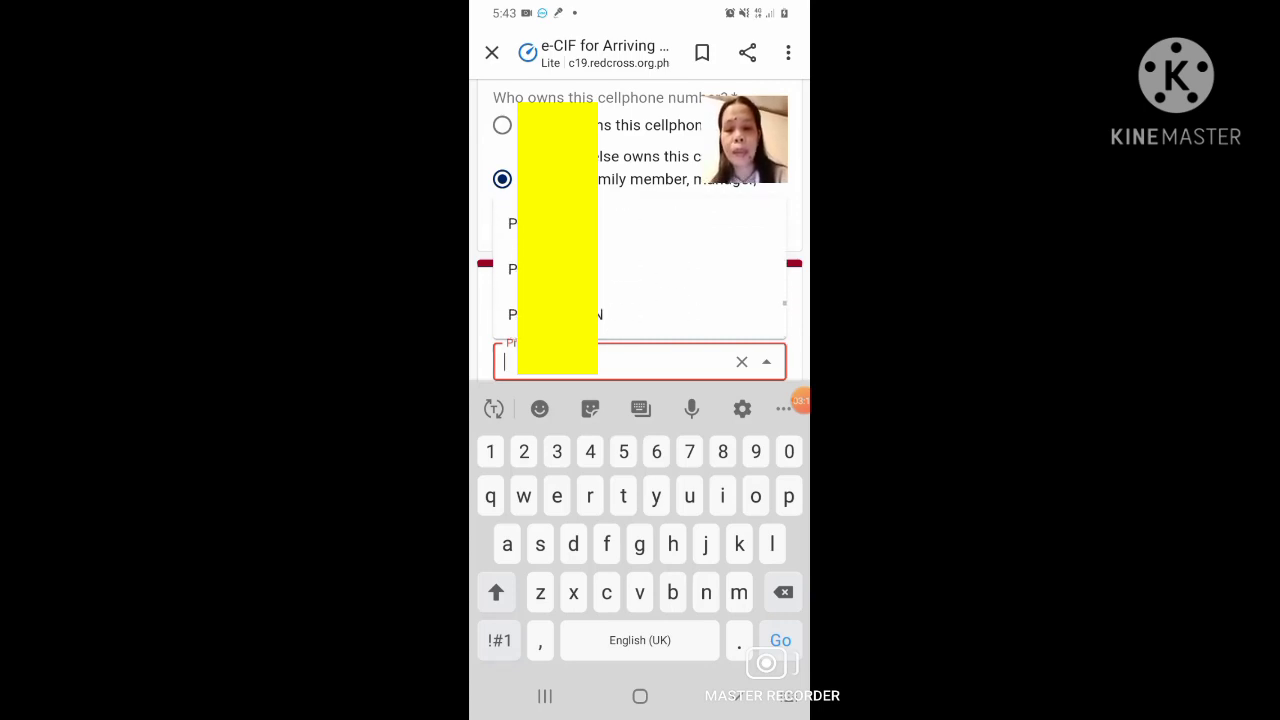
pyautogui.scroll(2, 640, 270)
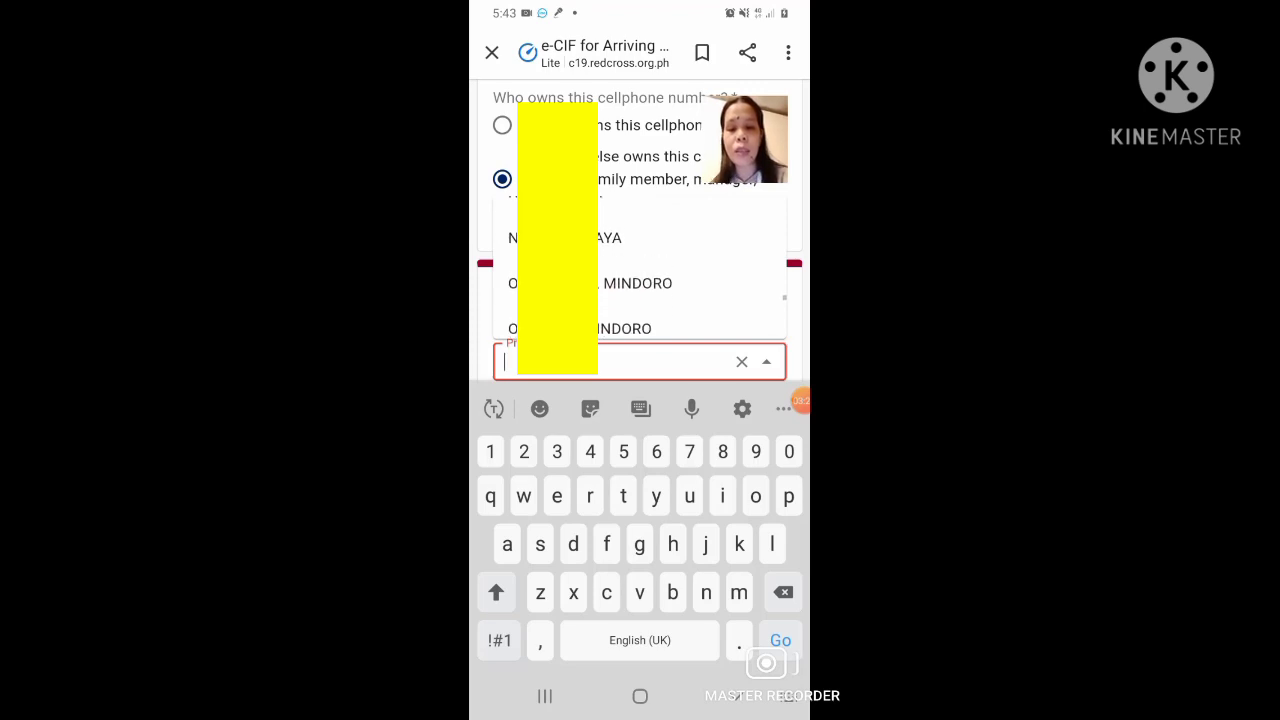
pyautogui.scroll(2, 640, 270)
pyautogui.scroll(2, 640, 270)
pyautogui.scroll(3, 640, 270)
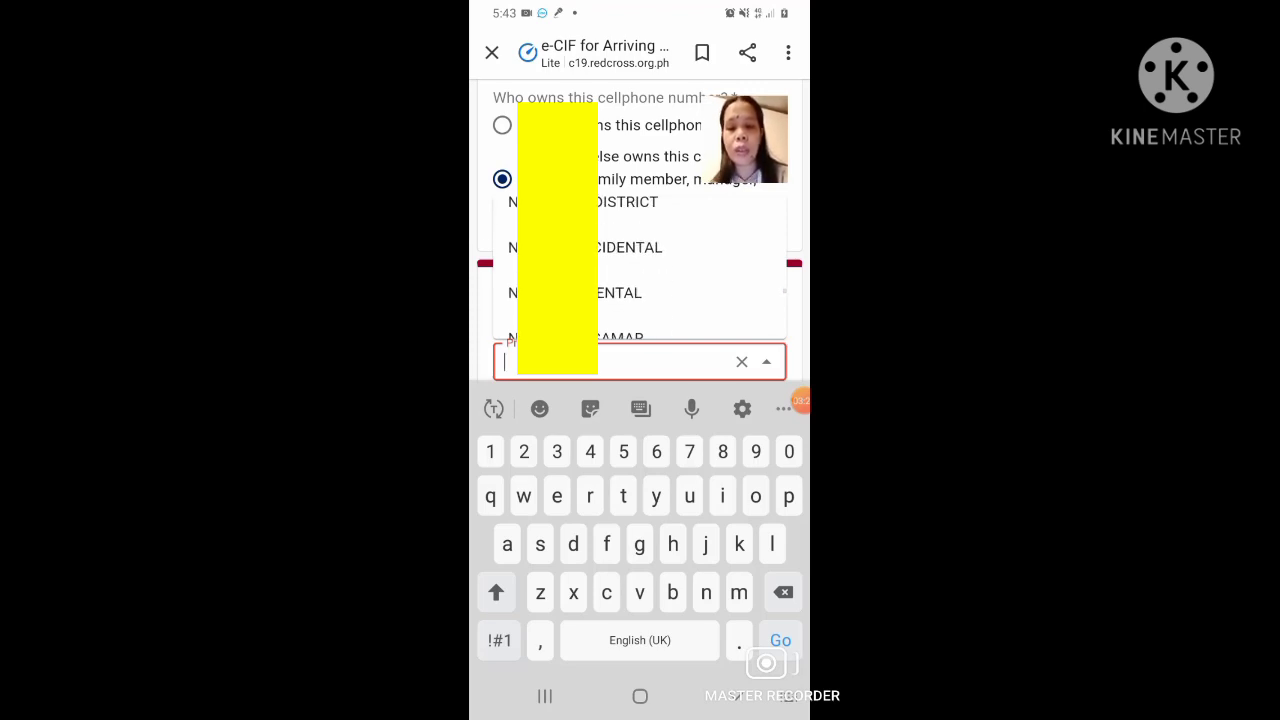
pyautogui.click(640, 247)
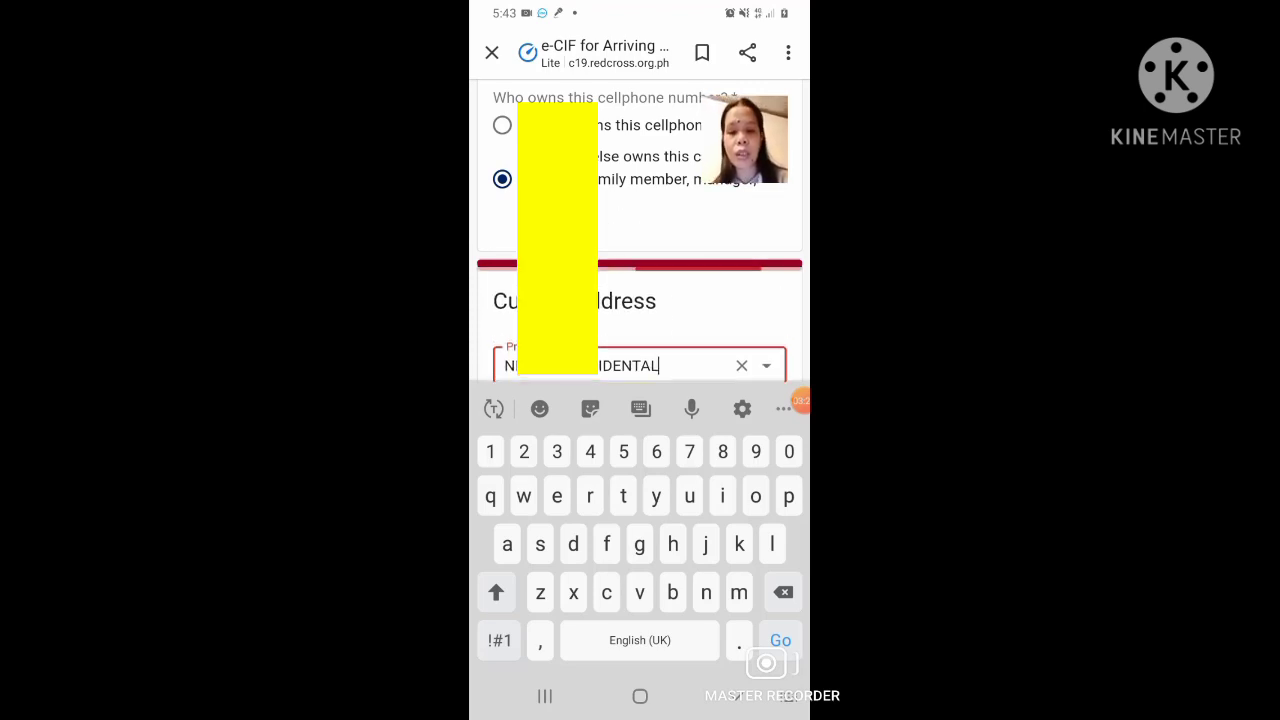
# Step: Set the city to the provincial capital and the barangay to the third Pob. option
pyautogui.scroll(-3, 640, 240)
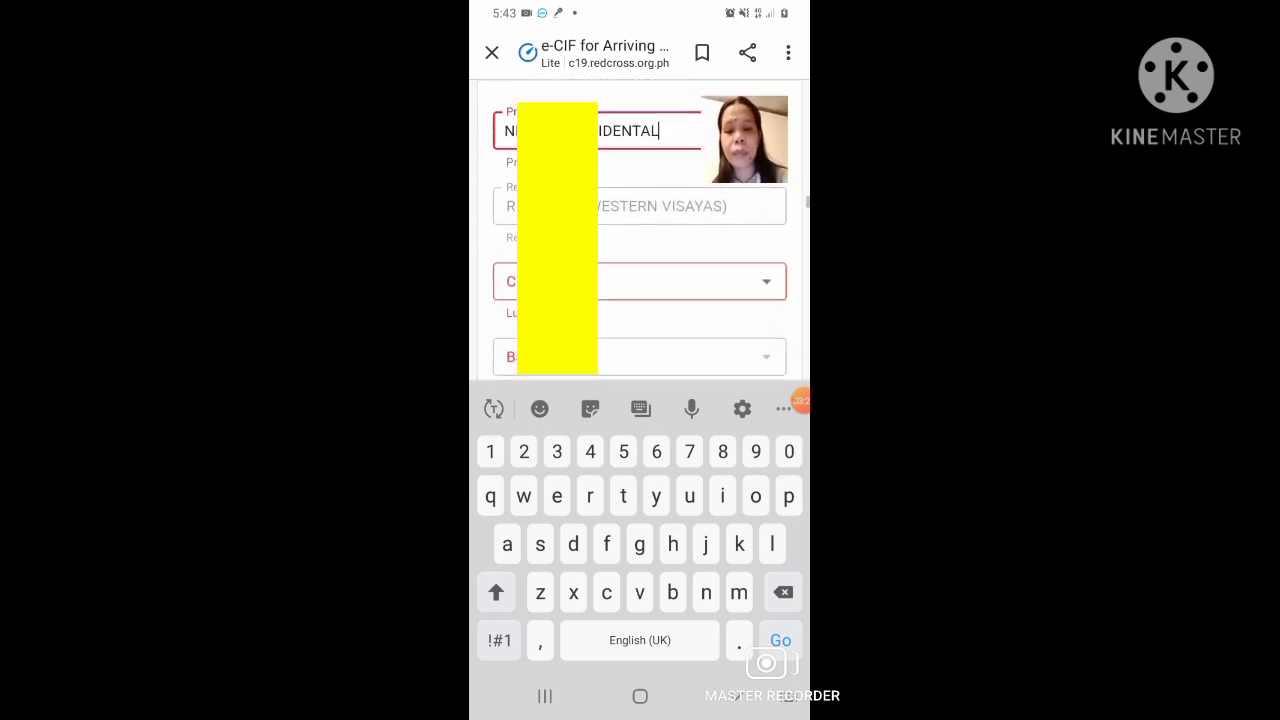
pyautogui.click(640, 280)
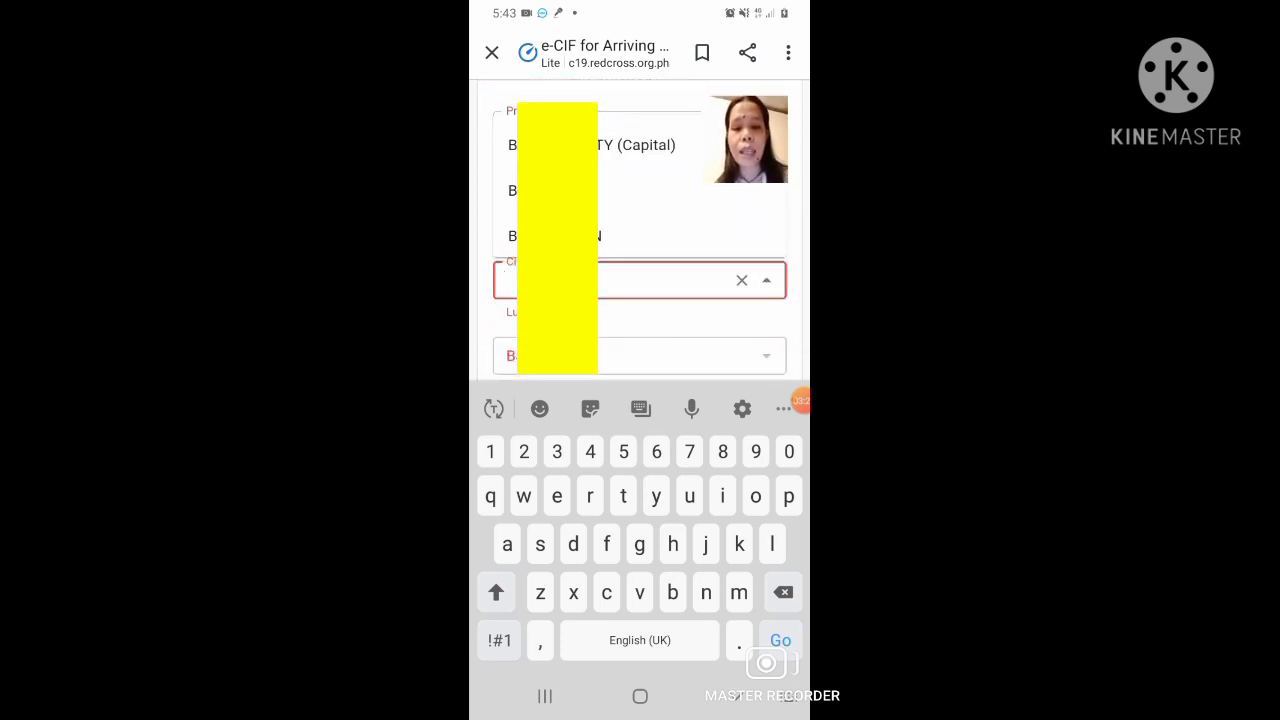
pyautogui.click(620, 145)
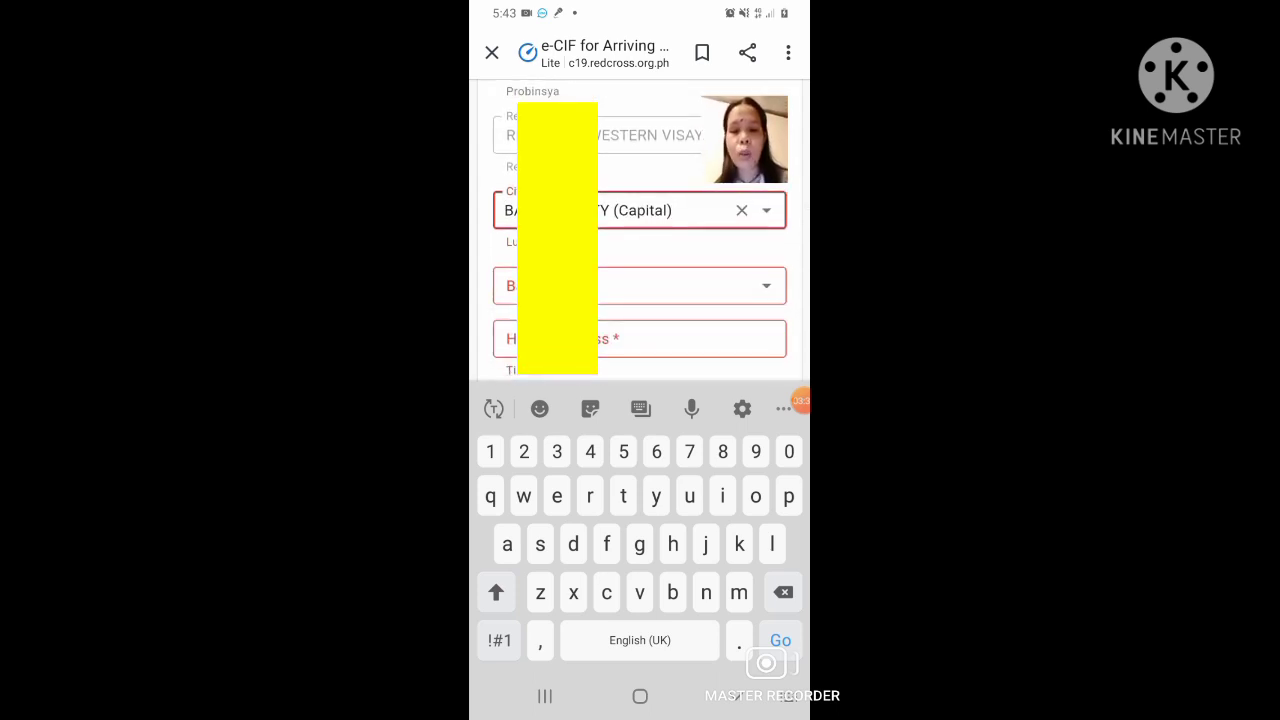
pyautogui.click(766, 285)
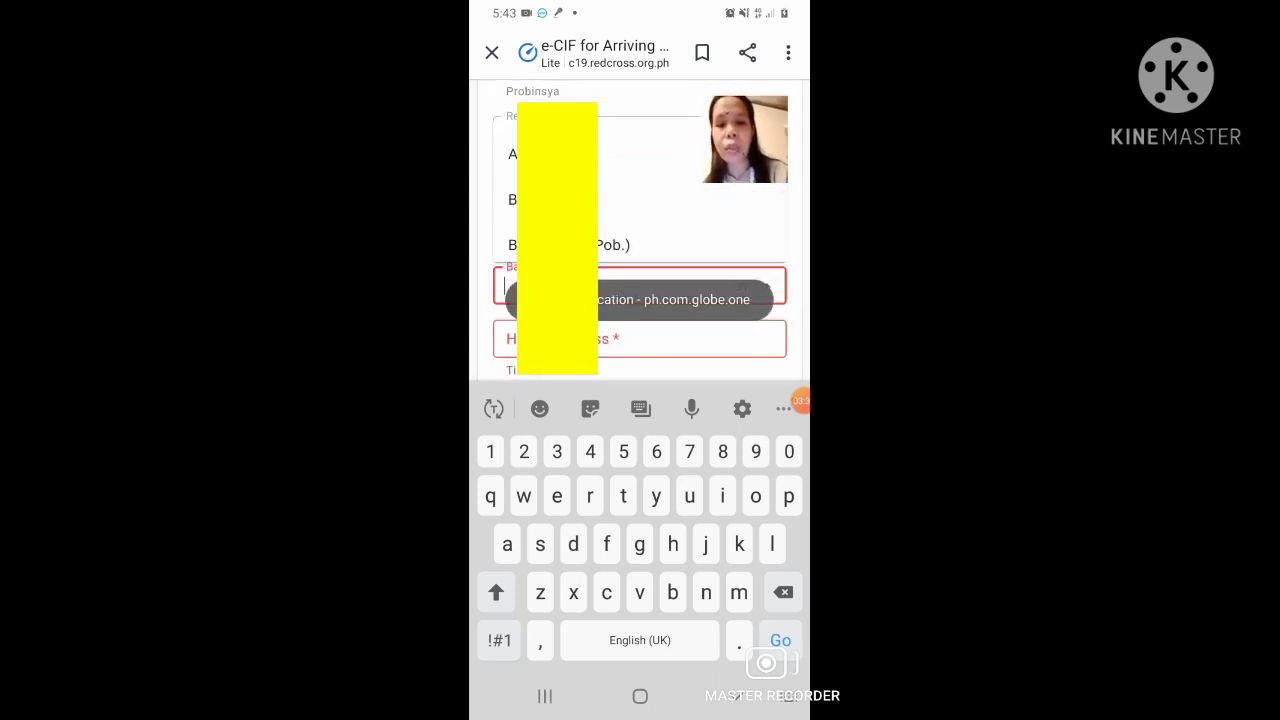
pyautogui.scroll(-2, 640, 185)
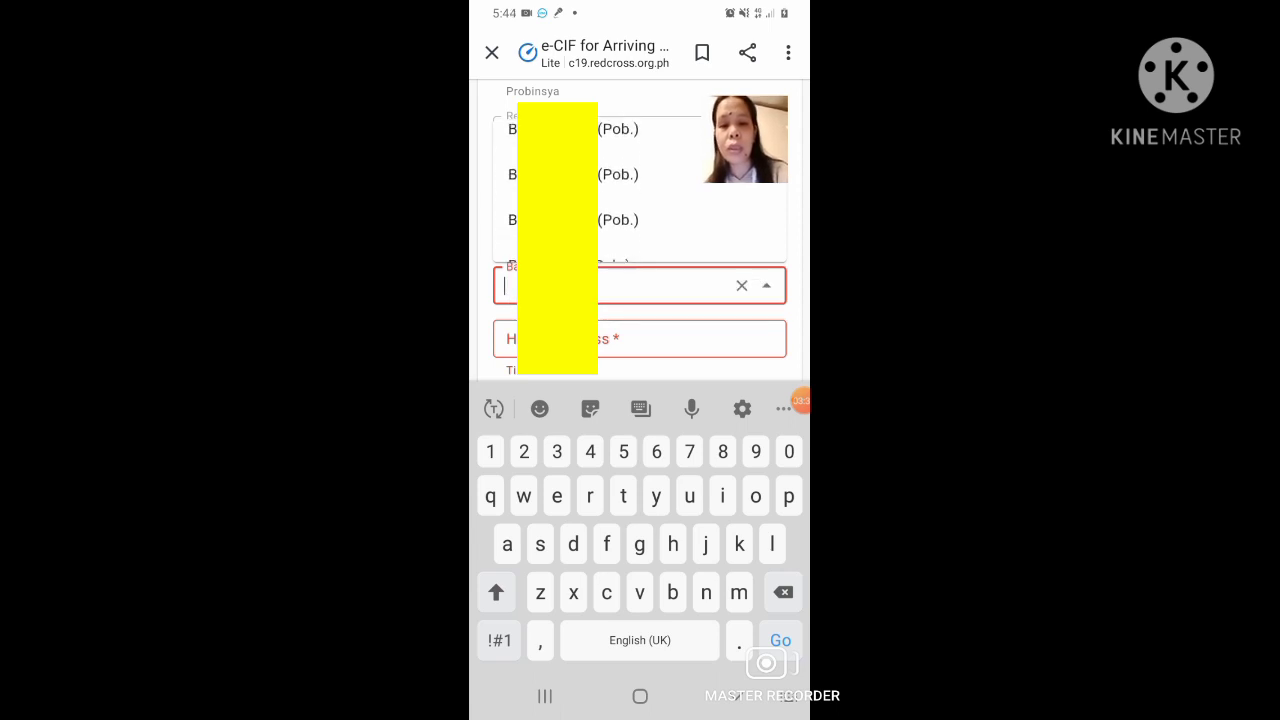
pyautogui.scroll(1, 640, 185)
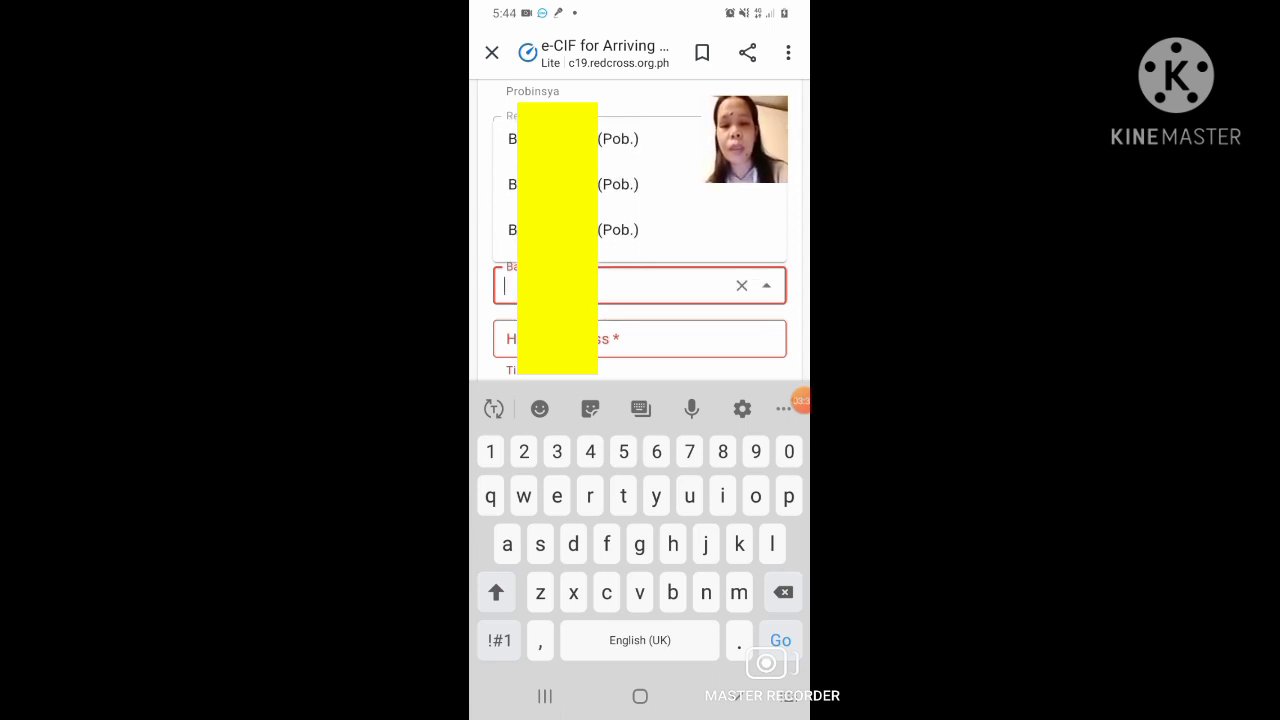
pyautogui.scroll(1, 640, 190)
pyautogui.scroll(-1, 640, 190)
pyautogui.scroll(1, 640, 190)
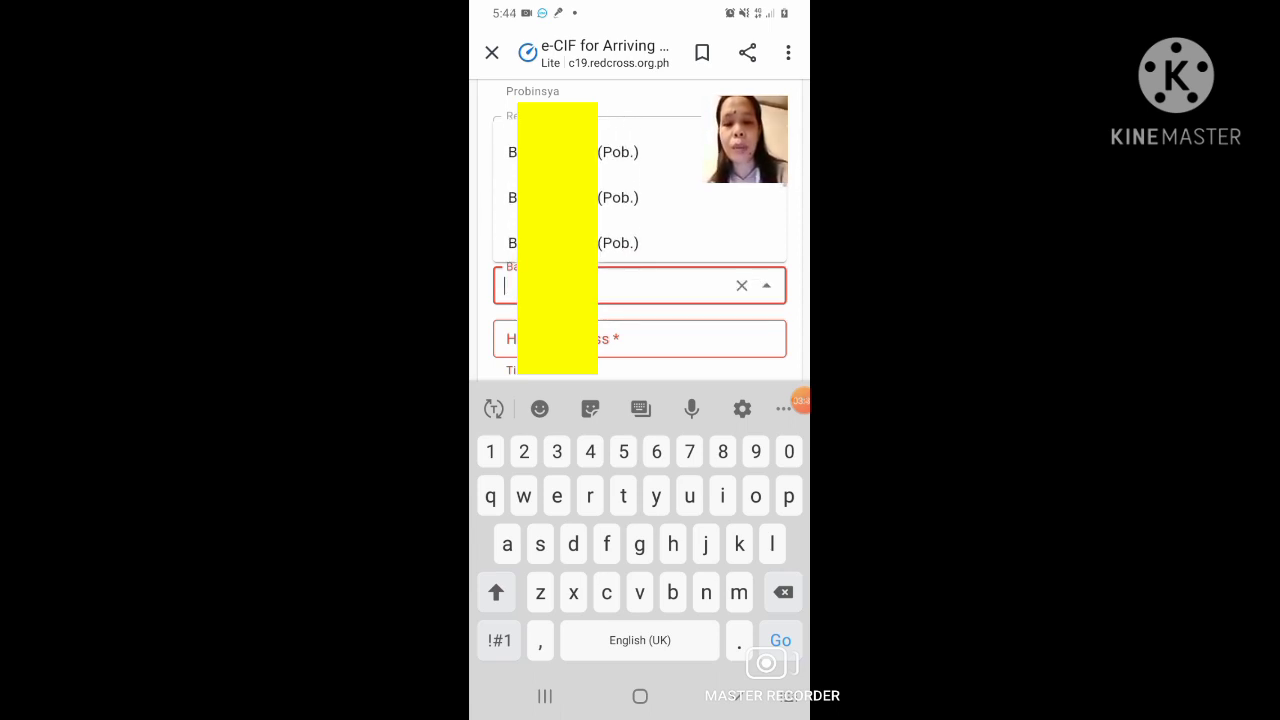
pyautogui.scroll(-1, 640, 190)
pyautogui.scroll(1, 640, 190)
pyautogui.scroll(-1, 640, 190)
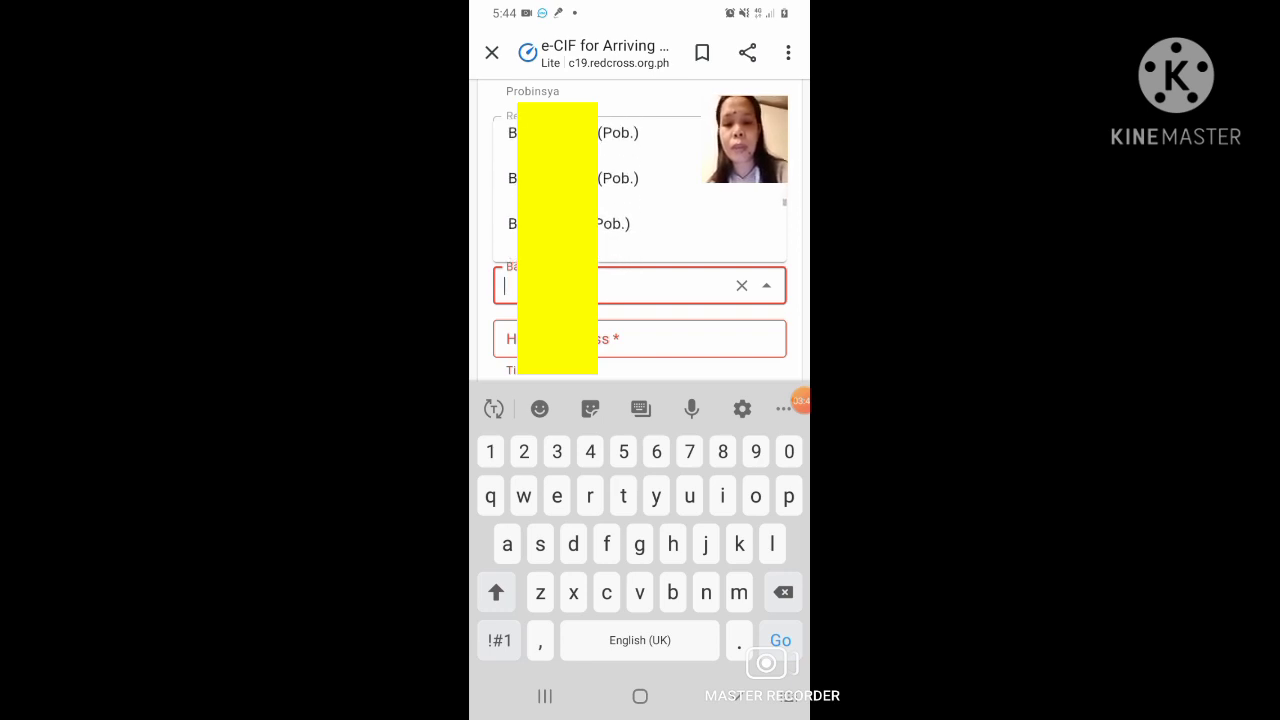
pyautogui.scroll(-1, 640, 190)
pyautogui.click(640, 214)
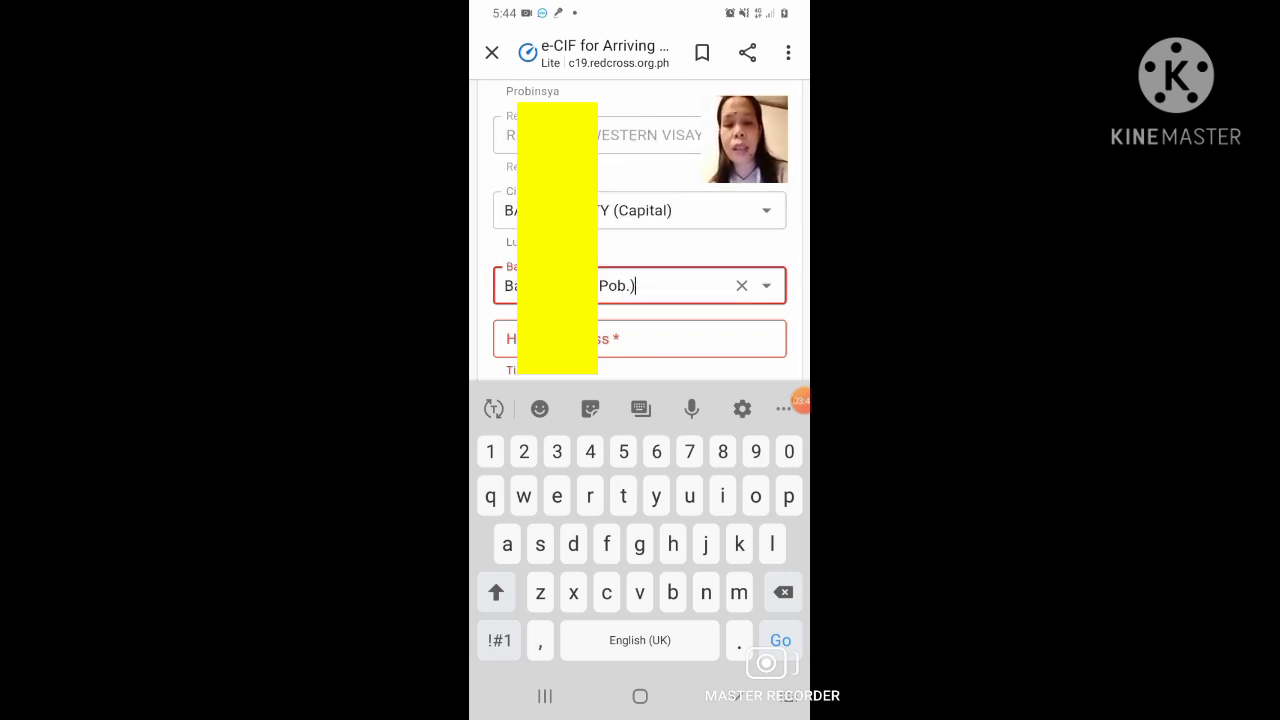
pyautogui.scroll(-1, 640, 230)
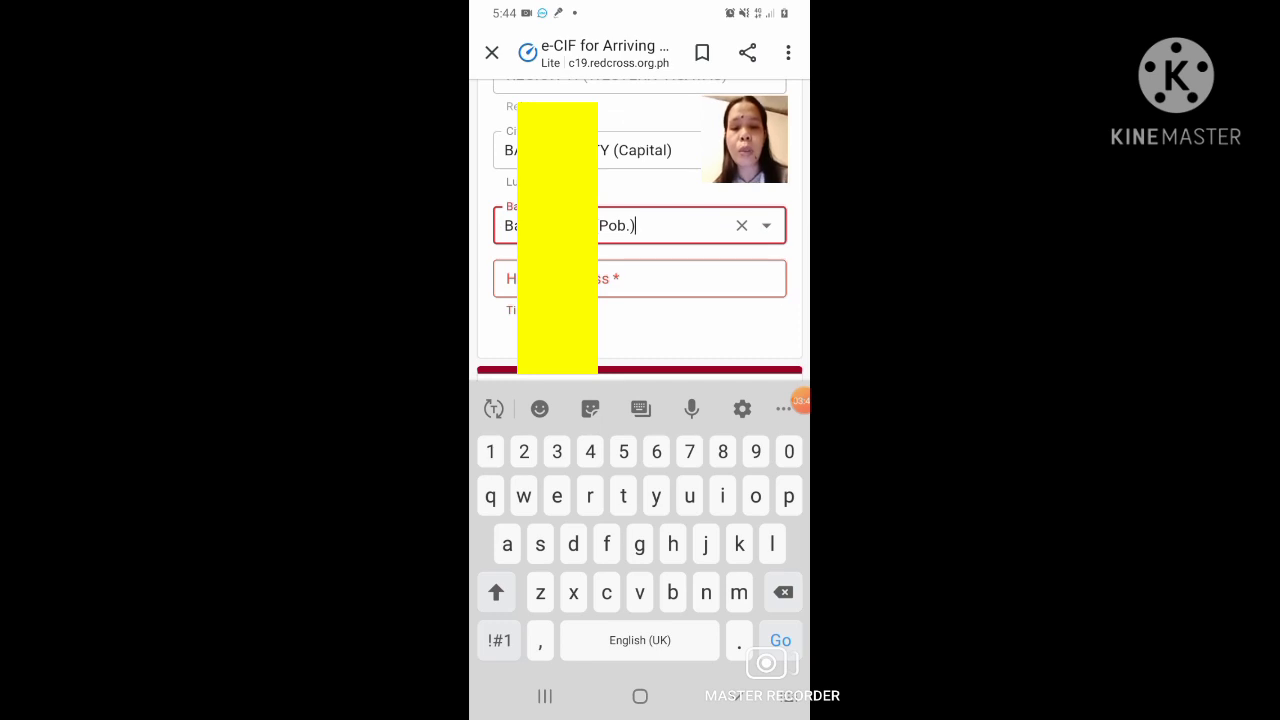
pyautogui.click(640, 278)
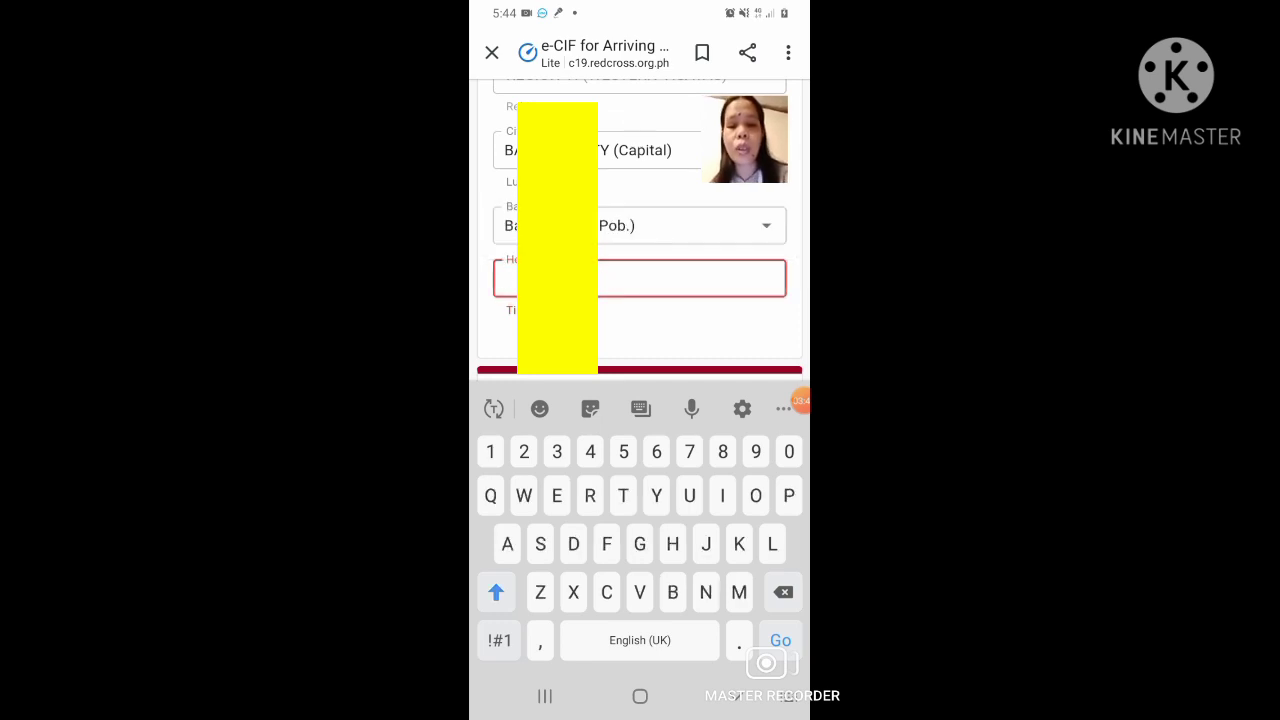
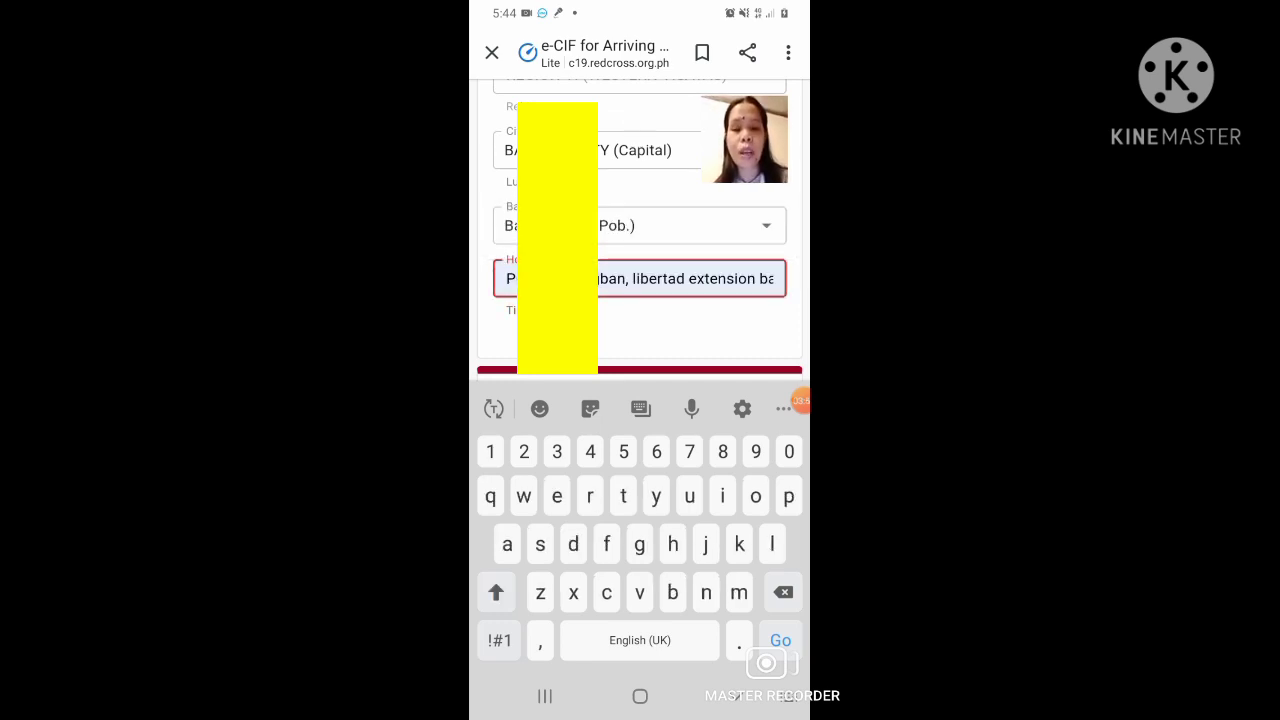
pyautogui.scroll(-2, 640, 230)
pyautogui.scroll(-1, 640, 230)
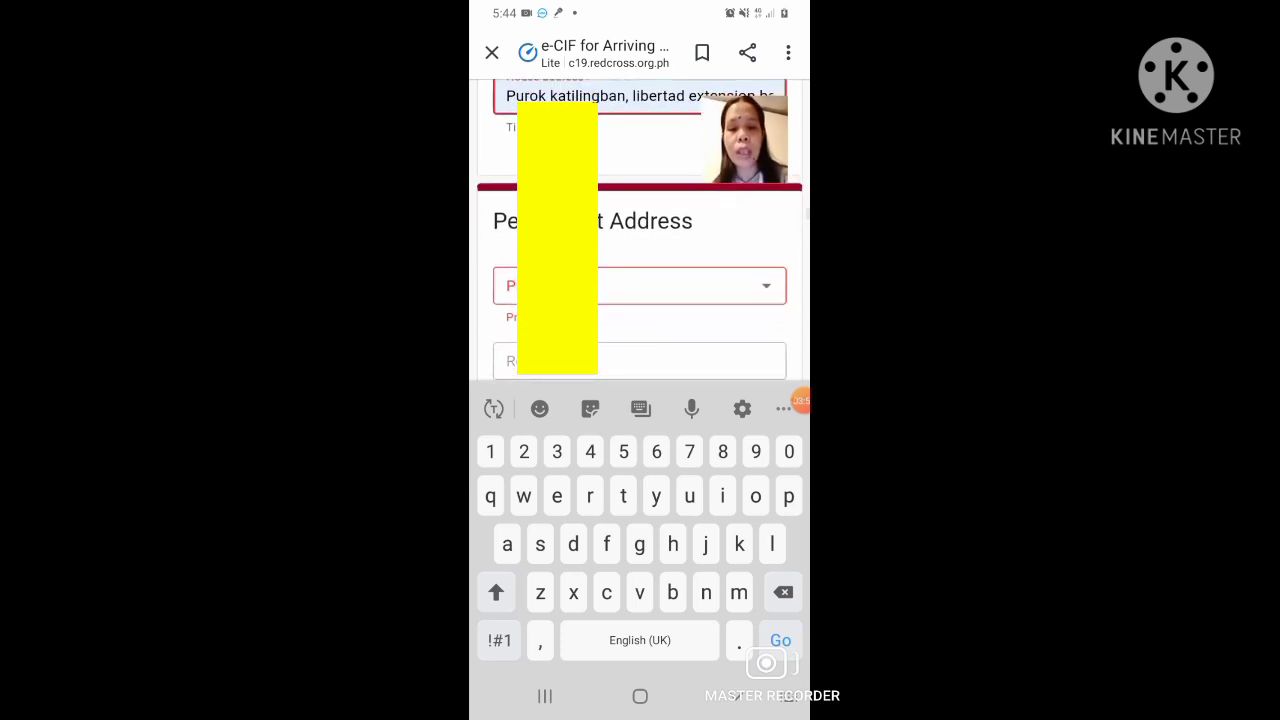
# Step: Set the permanent address province to Negros Occidental
pyautogui.click(640, 285)
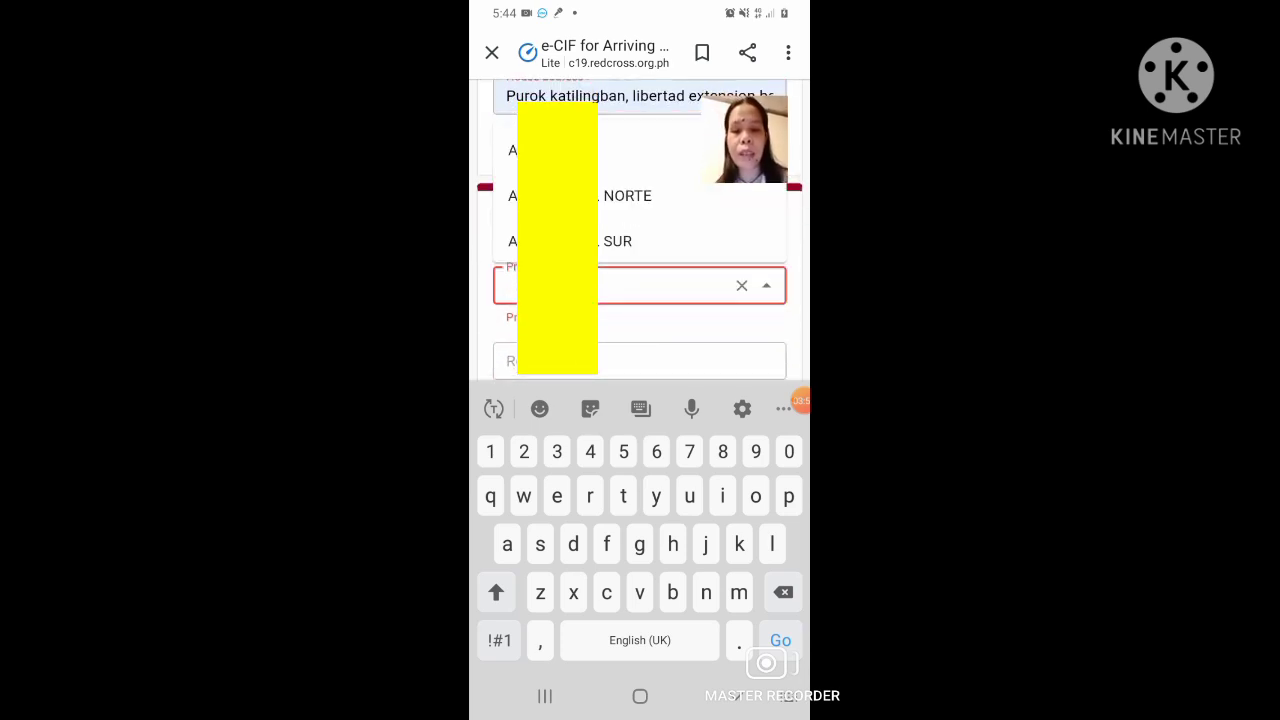
pyautogui.scroll(-2, 640, 190)
pyautogui.scroll(-2, 640, 190)
pyautogui.scroll(-2, 640, 190)
pyautogui.scroll(-2, 640, 190)
pyautogui.scroll(-2, 640, 190)
pyautogui.scroll(-2, 640, 190)
pyautogui.scroll(-2, 640, 190)
pyautogui.scroll(-2, 640, 190)
pyautogui.scroll(-2, 640, 190)
pyautogui.scroll(-1, 640, 190)
pyautogui.scroll(-2, 640, 190)
pyautogui.scroll(-2, 640, 190)
pyautogui.scroll(-1, 640, 190)
pyautogui.scroll(1, 640, 190)
pyautogui.scroll(1, 640, 190)
pyautogui.click(640, 190)
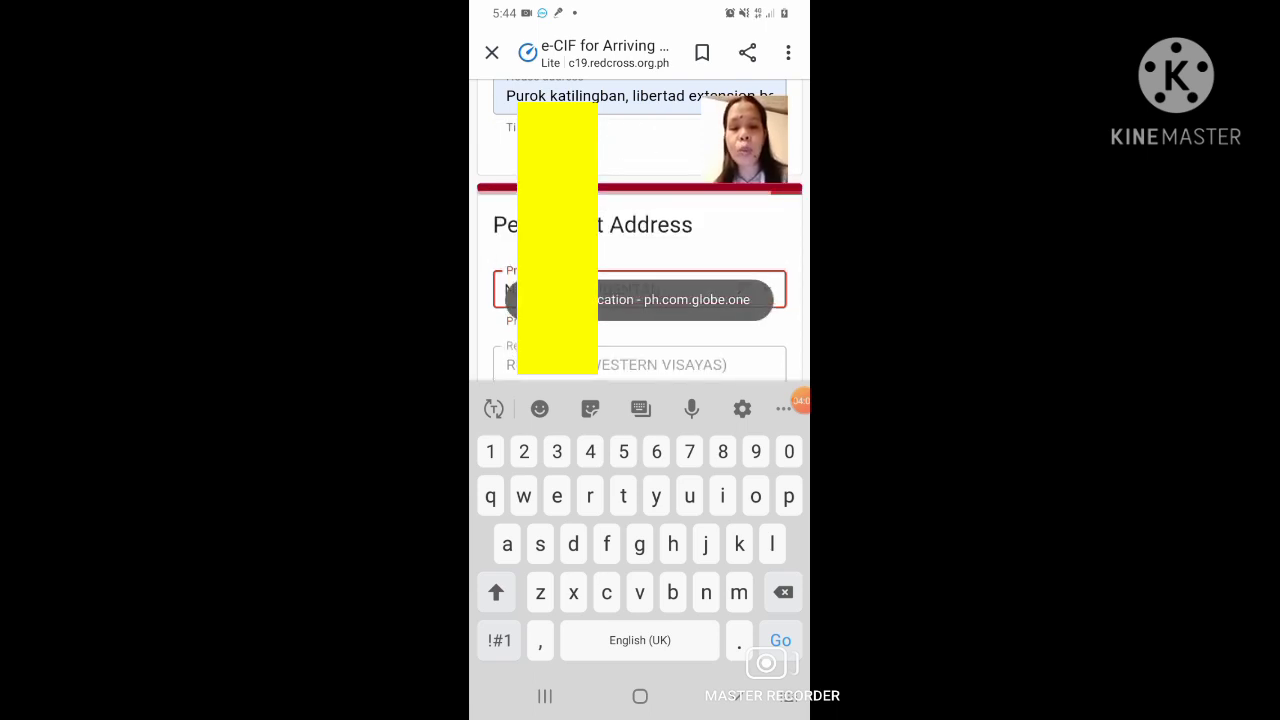
# Step: Set the permanent address city to the provincial capital
pyautogui.scroll(-2, 640, 240)
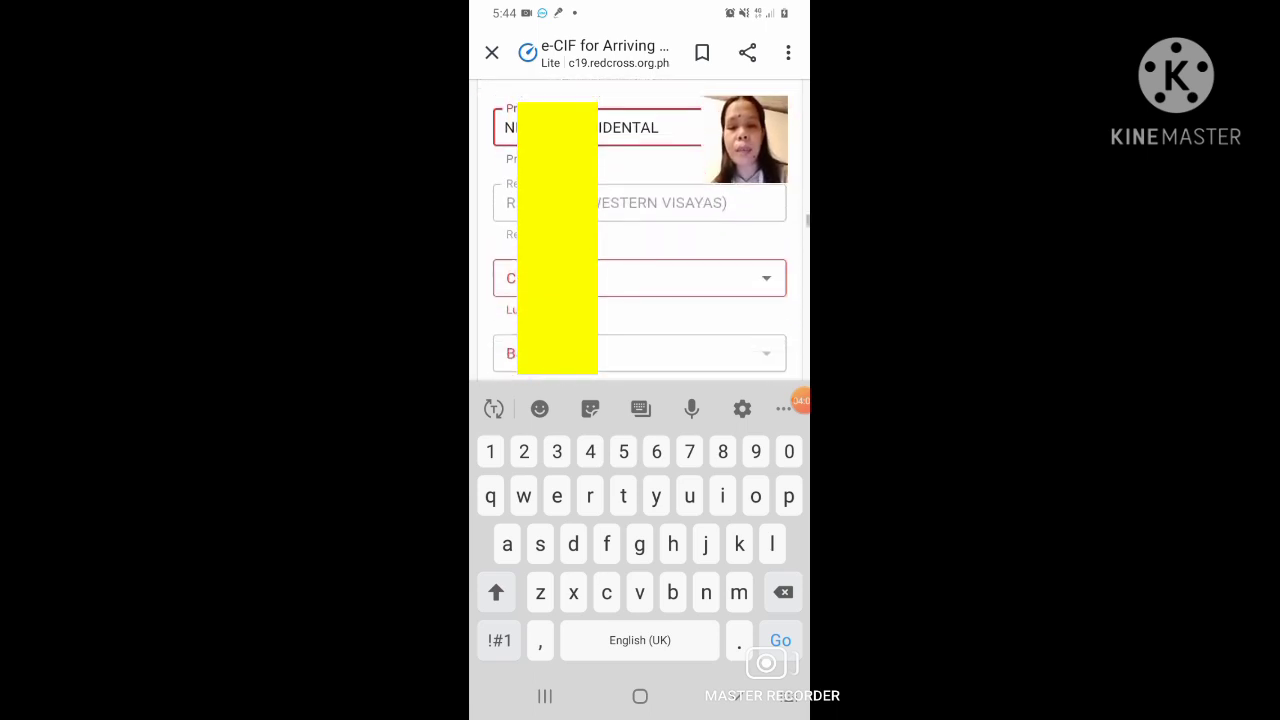
pyautogui.click(640, 265)
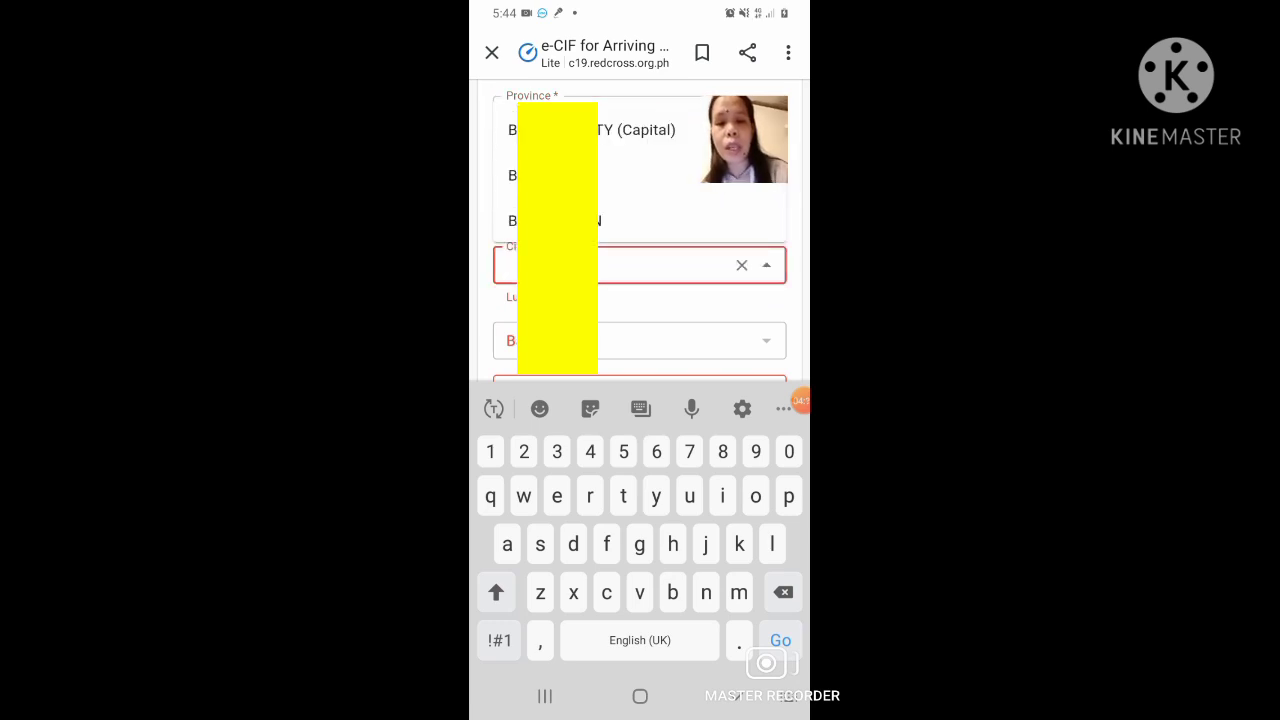
pyautogui.click(596, 130)
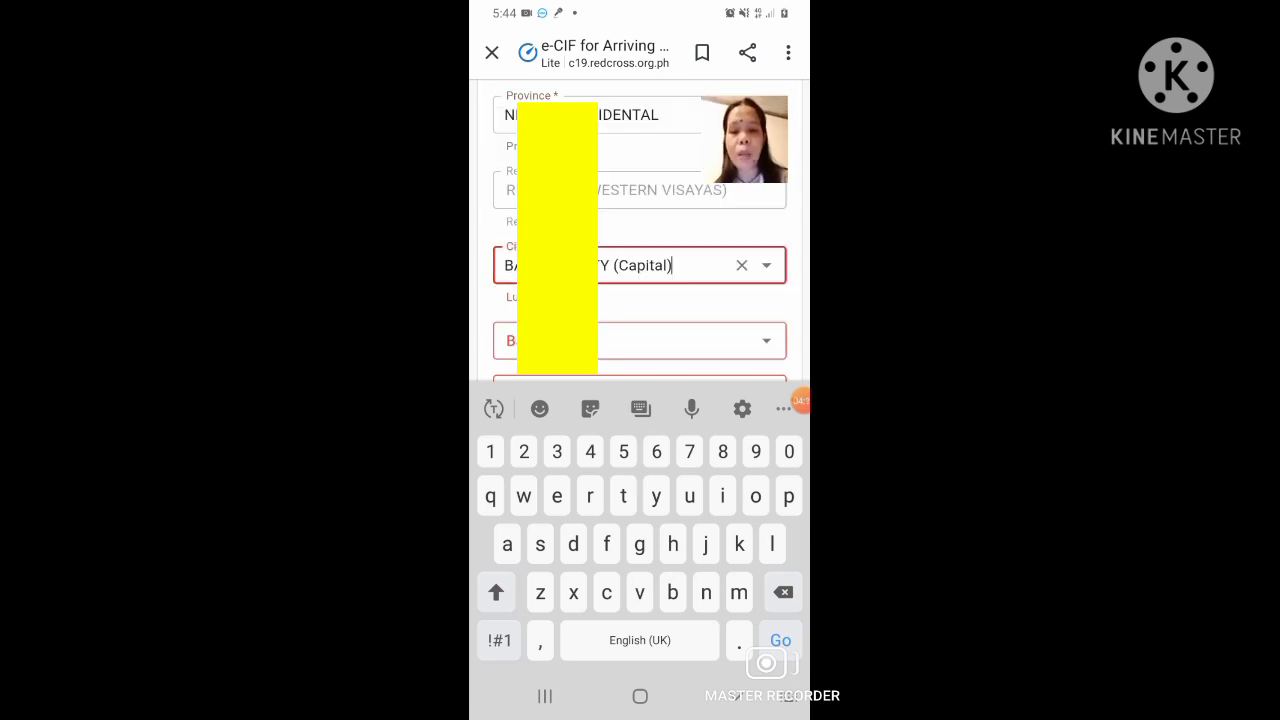
pyautogui.scroll(-1, 640, 250)
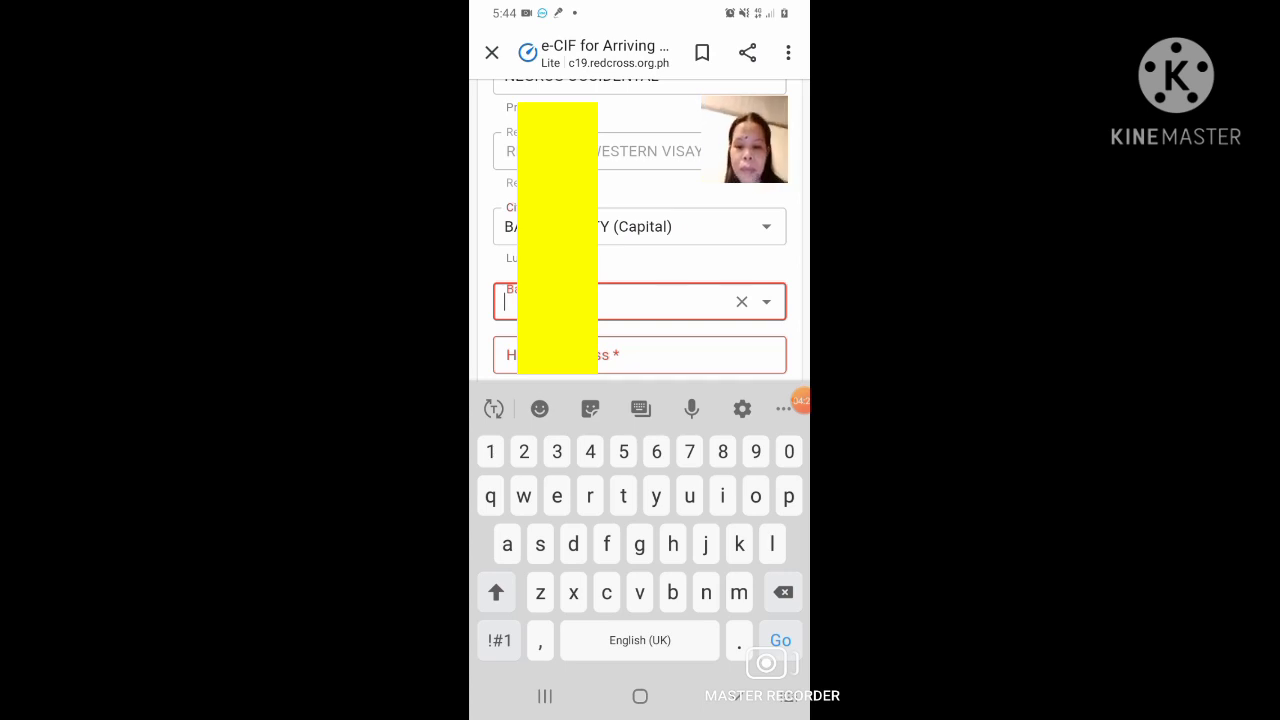
pyautogui.write('b')
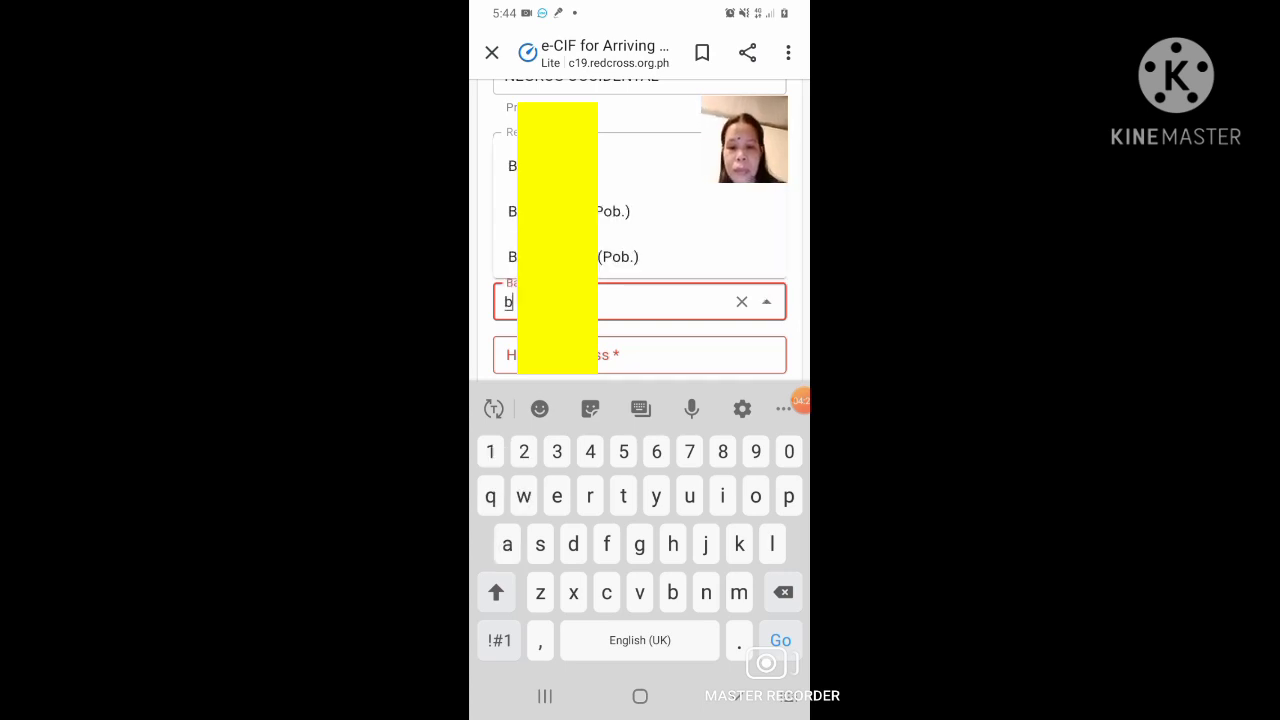
pyautogui.write('a')
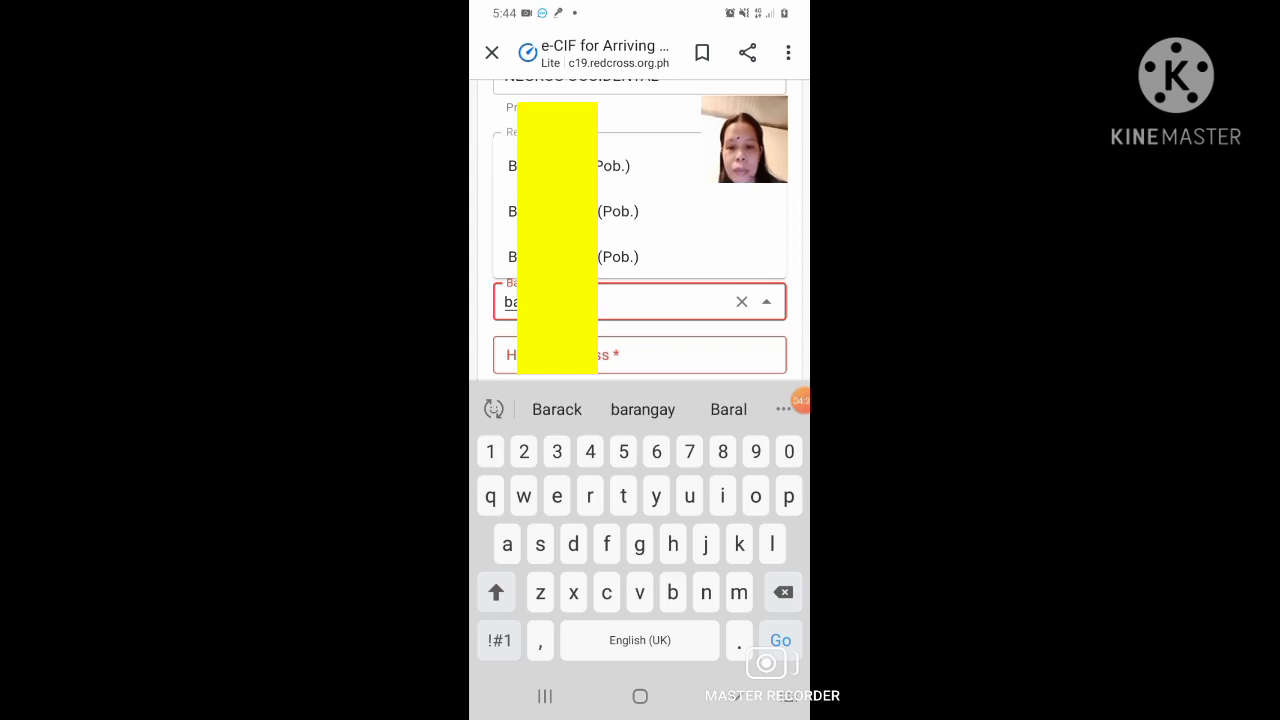
pyautogui.write('n')
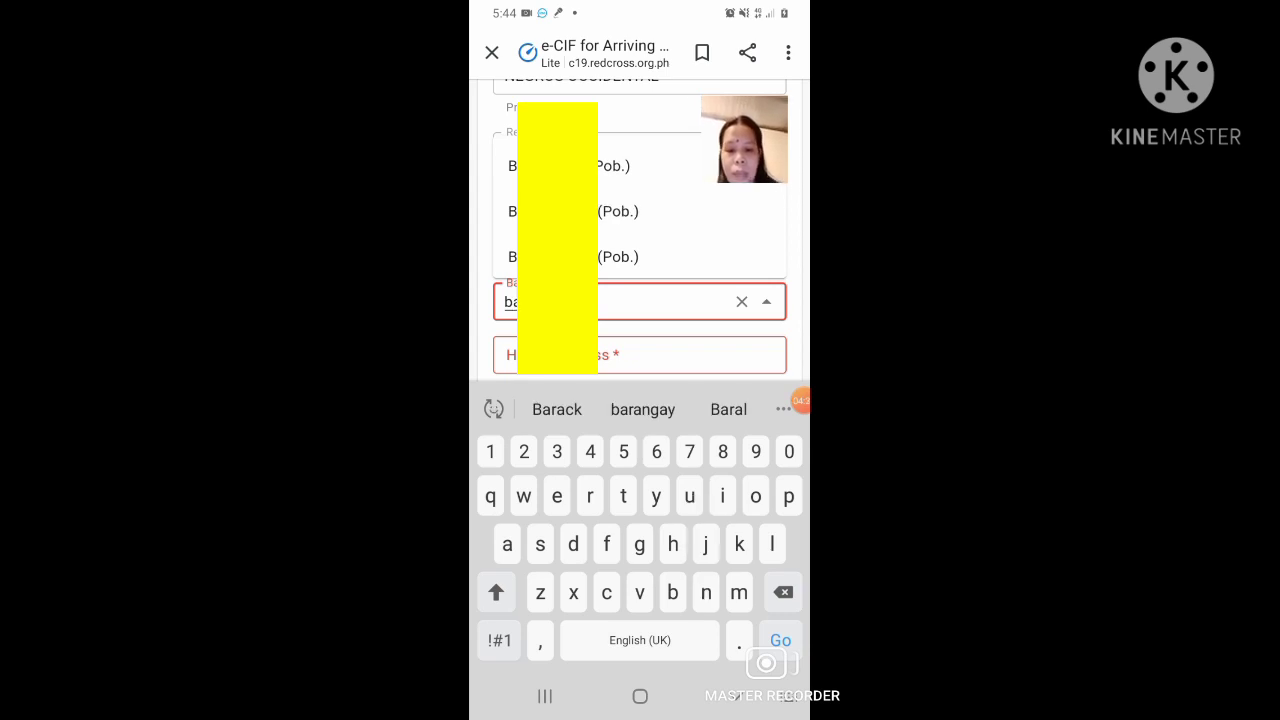
pyautogui.write('ay ')
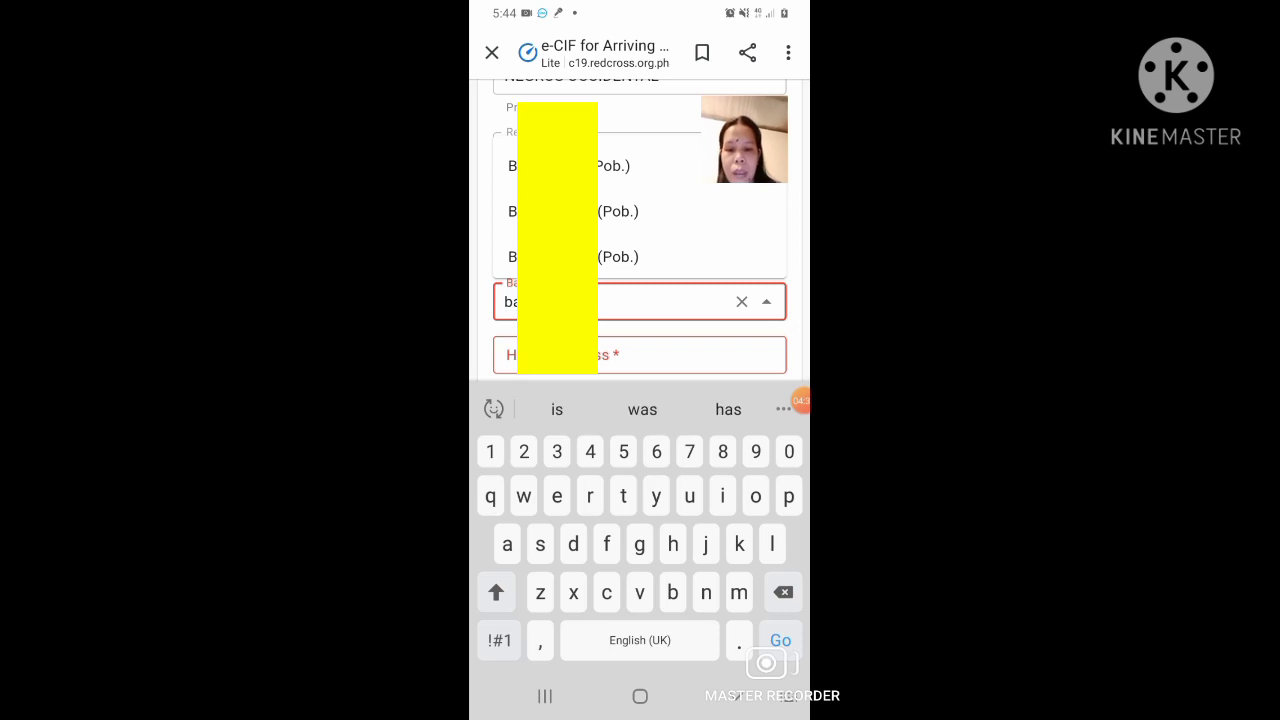
pyautogui.write('40')
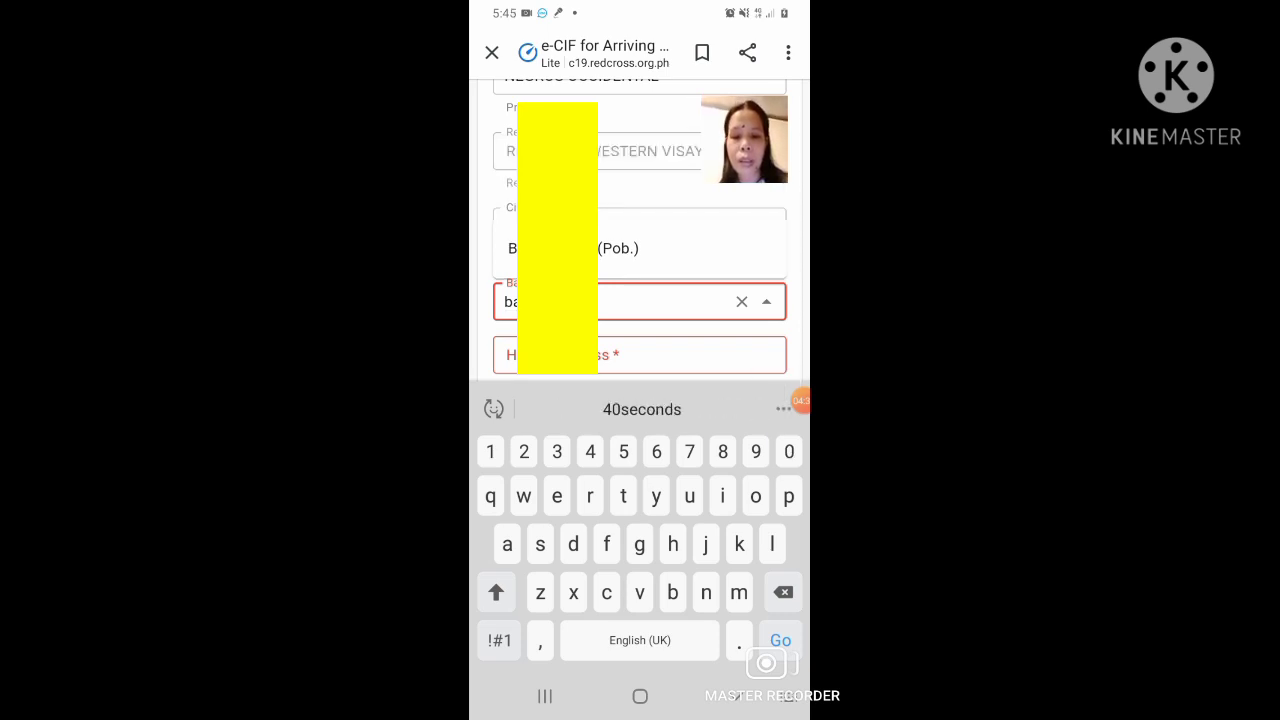
pyautogui.click(618, 248)
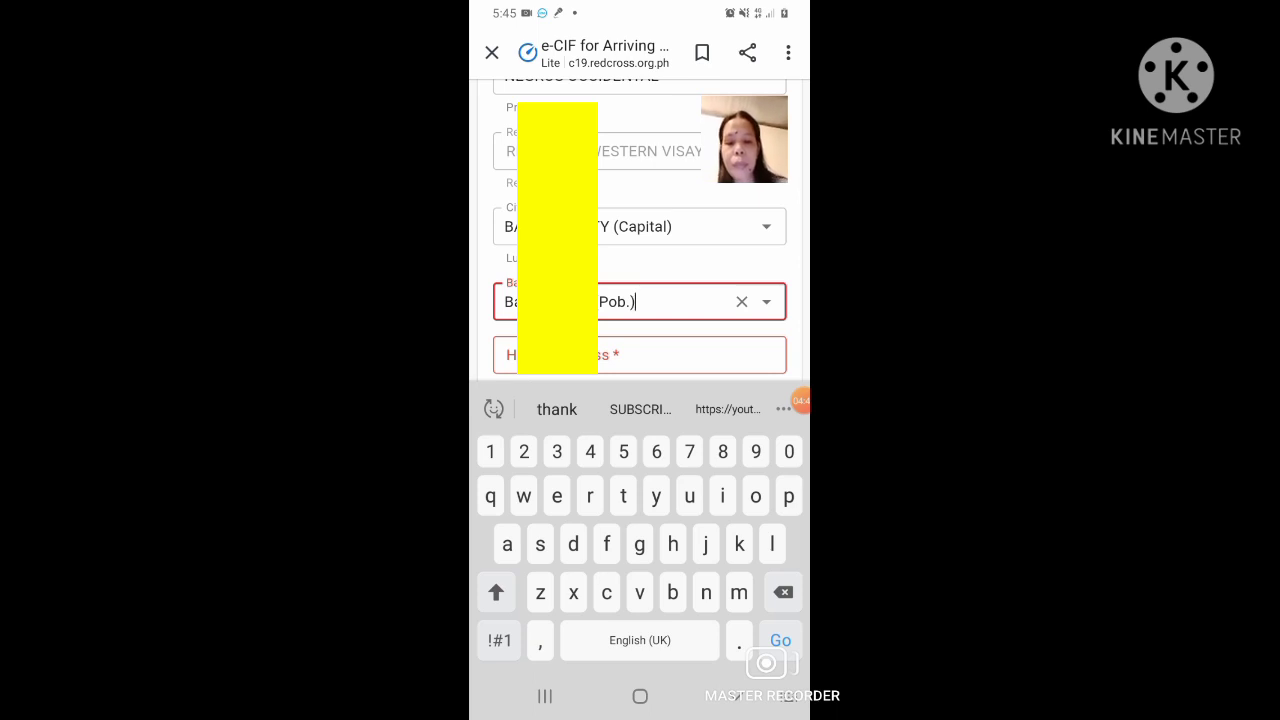
pyautogui.click(640, 354)
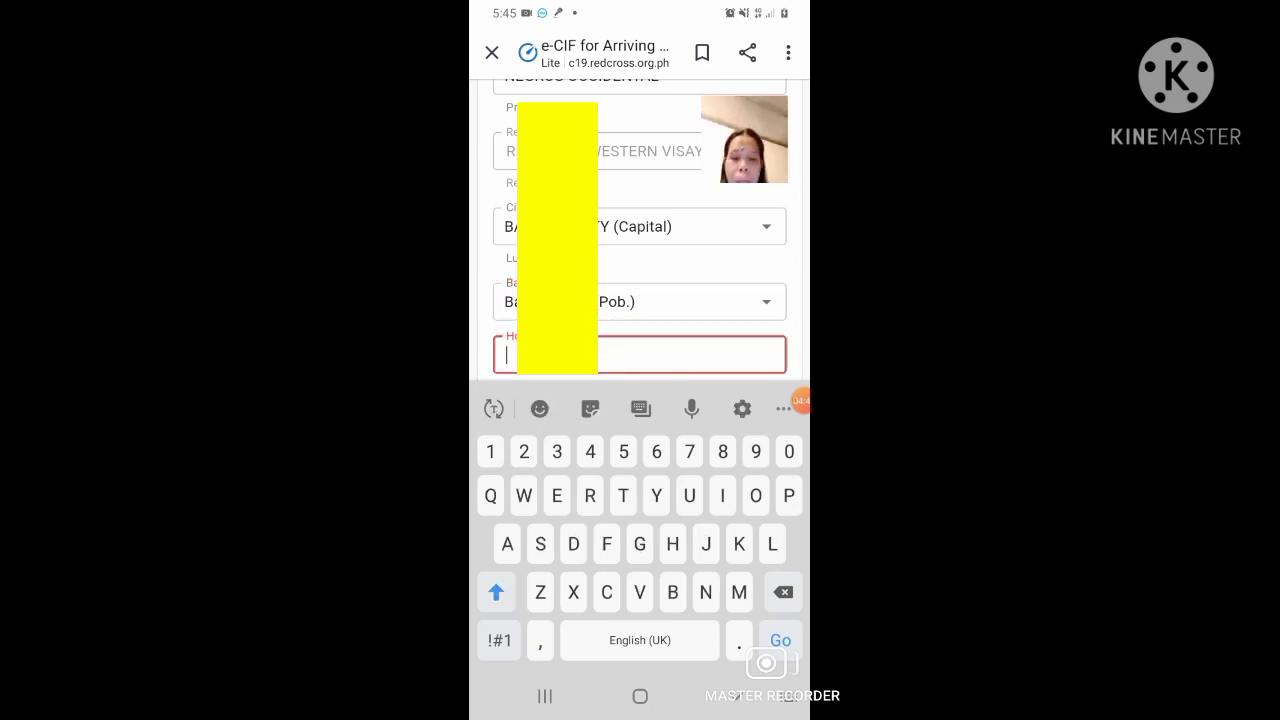
pyautogui.write('Puroo')
pyautogui.click(641, 409)
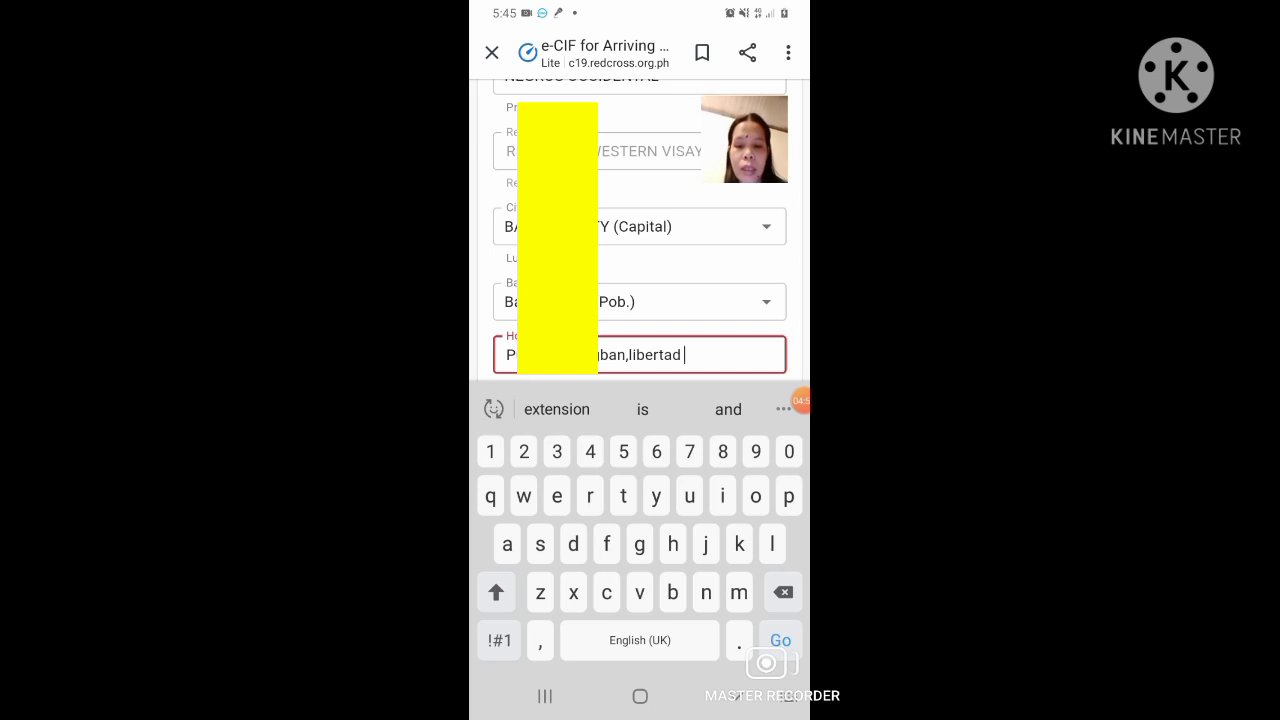
pyautogui.click(557, 409)
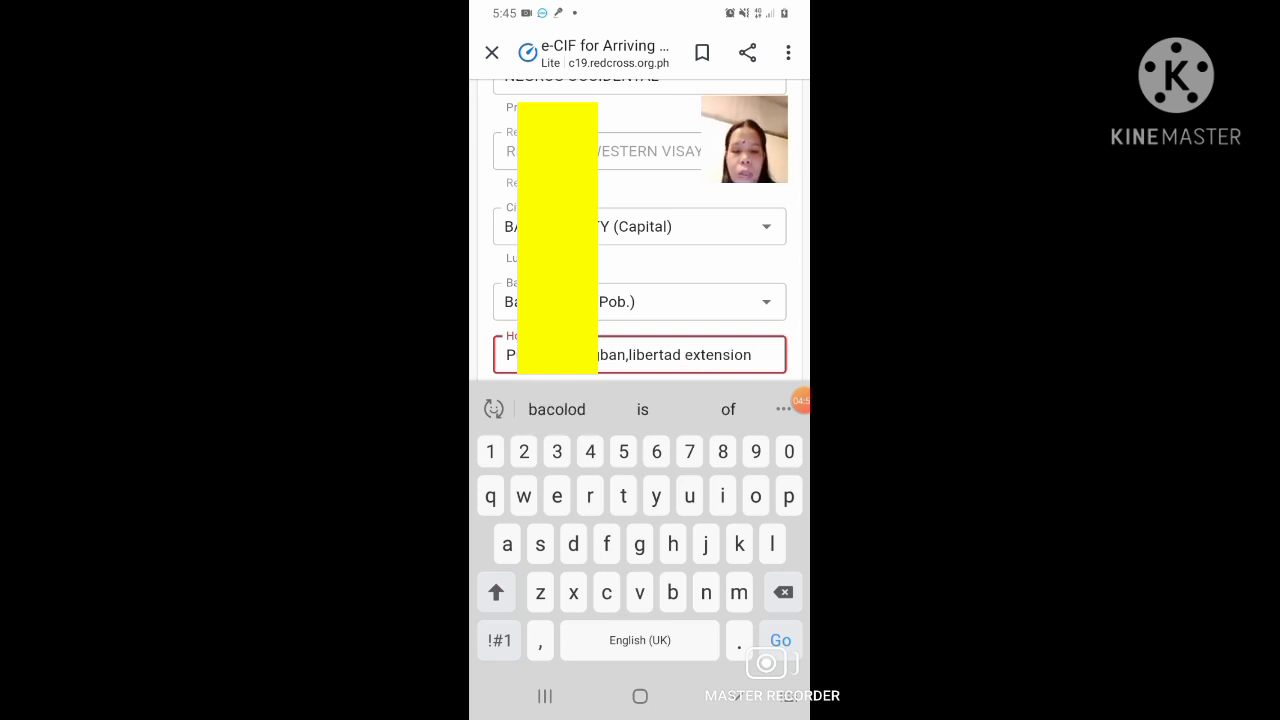
pyautogui.click(735, 696)
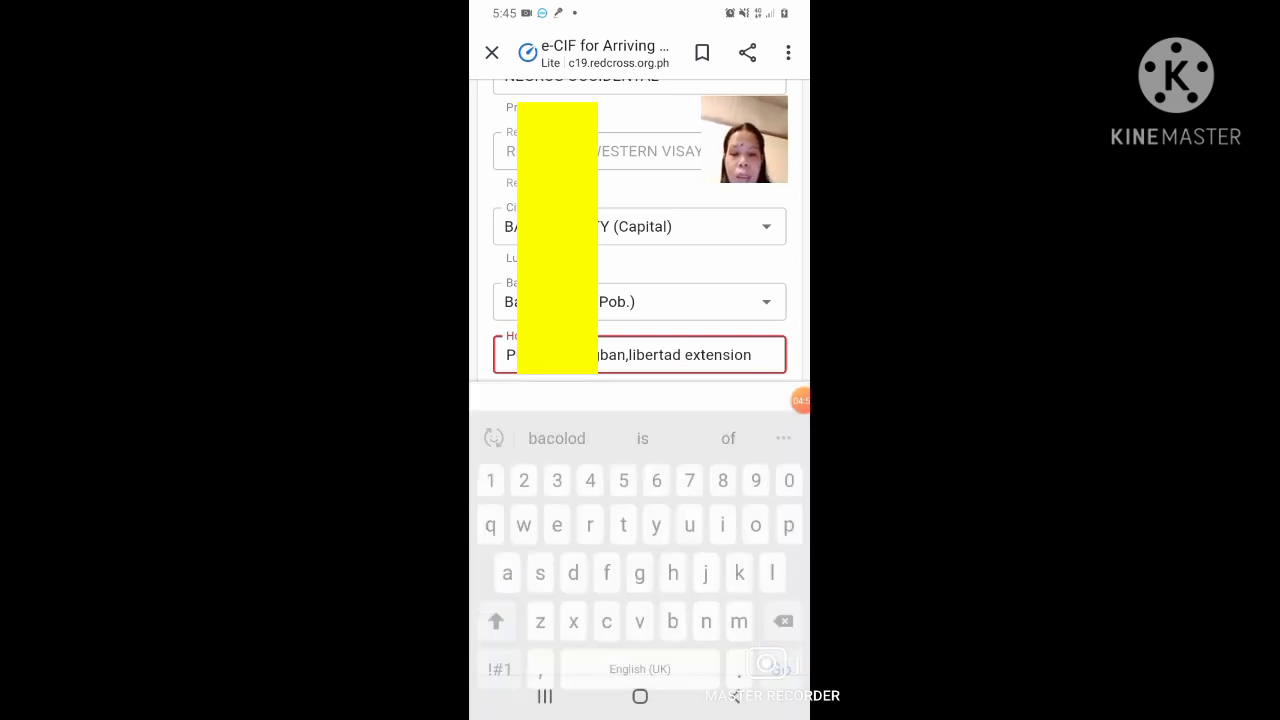
pyautogui.scroll(-3, 640, 400)
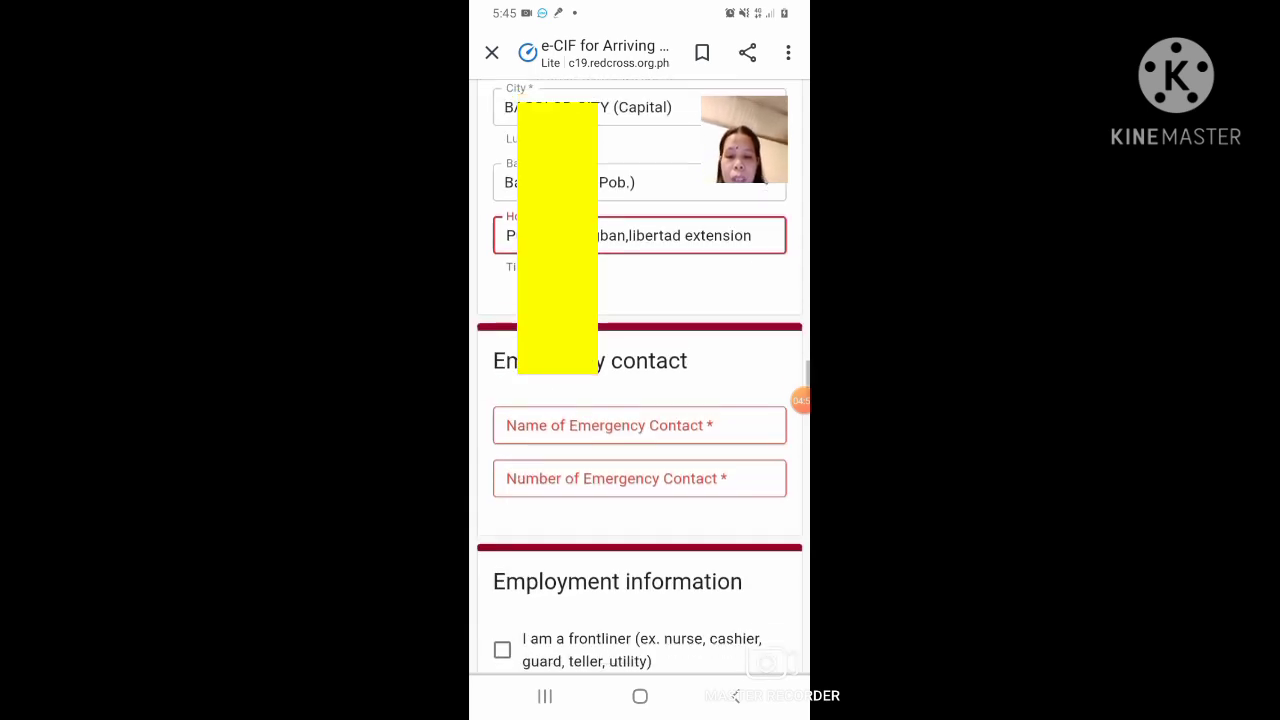
pyautogui.click(730, 386)
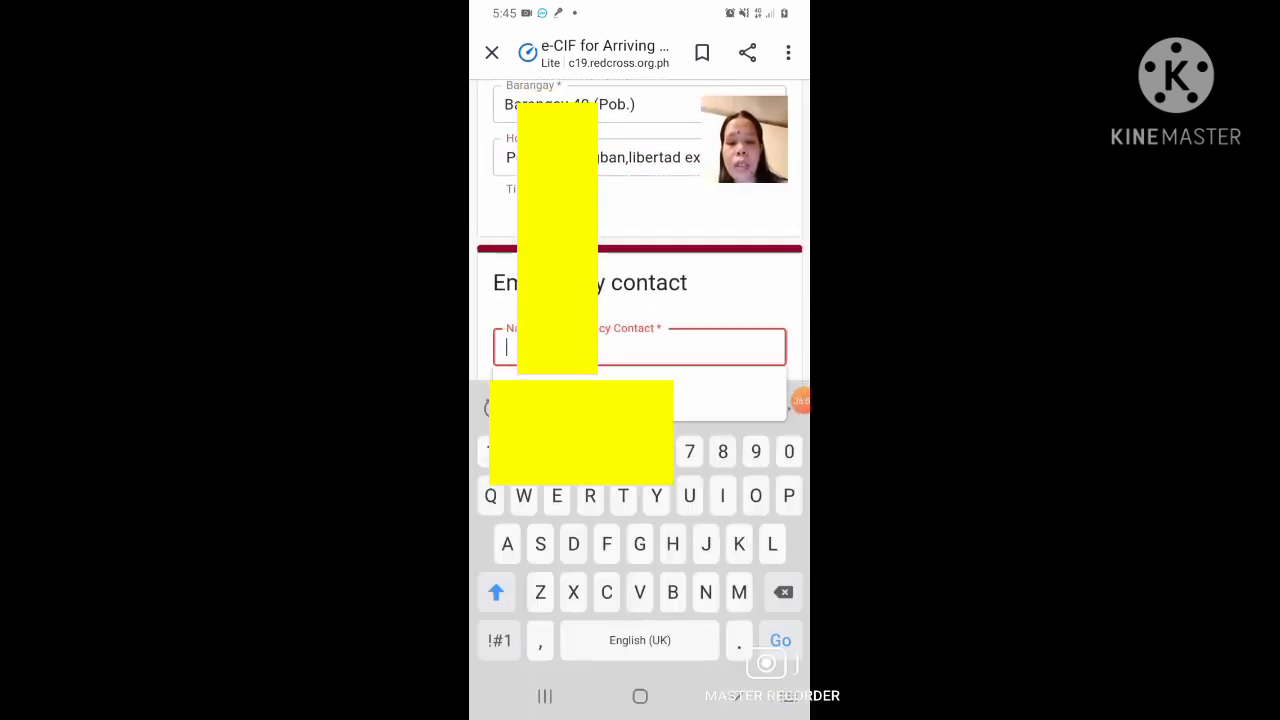
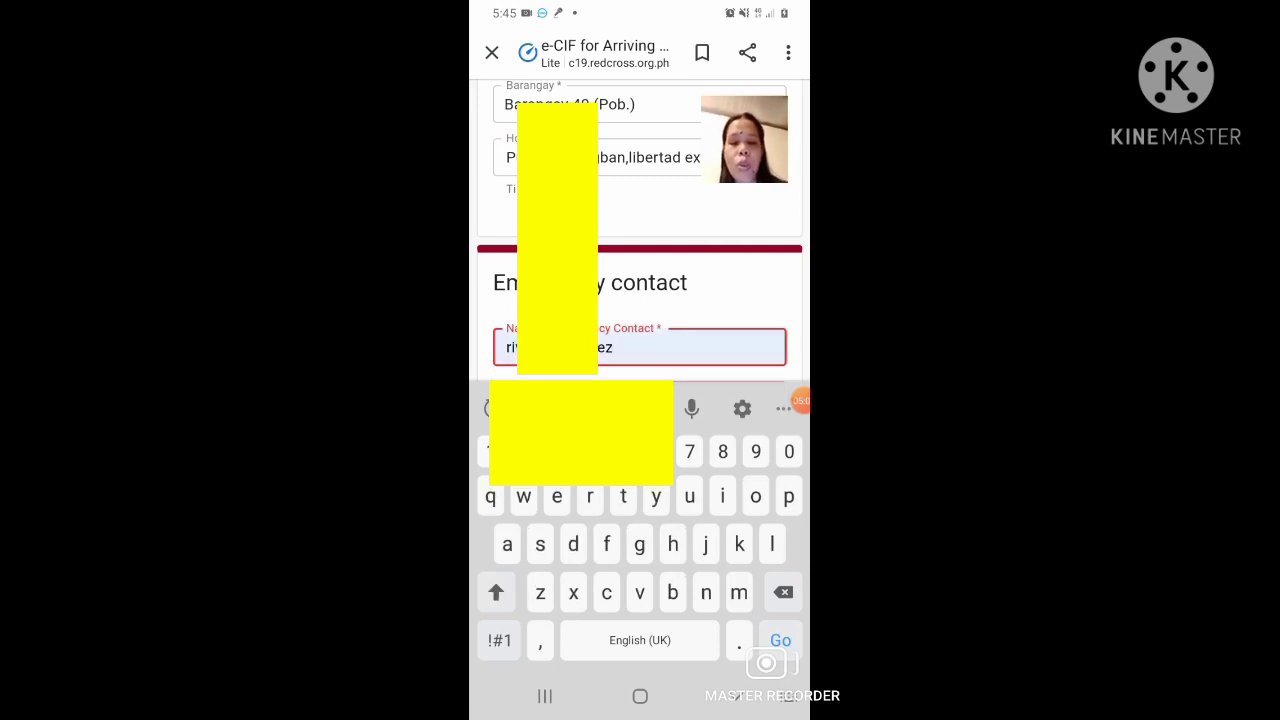
pyautogui.scroll(-2, 640, 230)
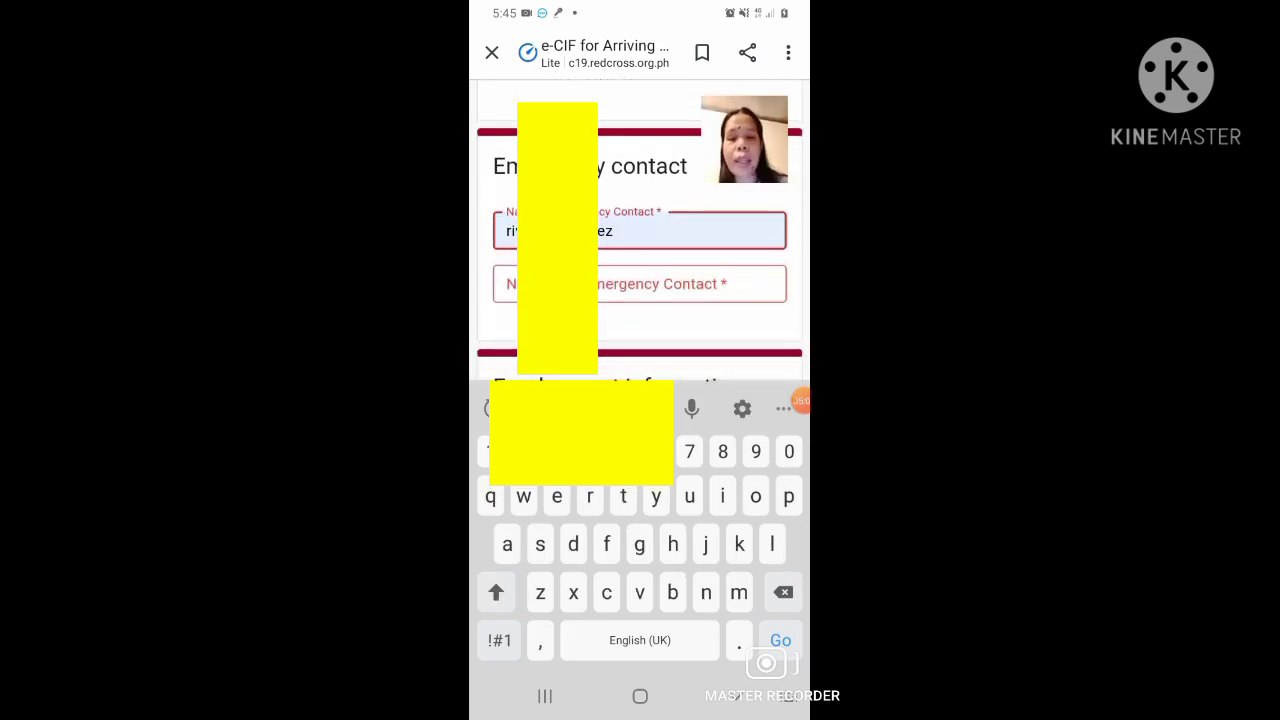
pyautogui.click(640, 284)
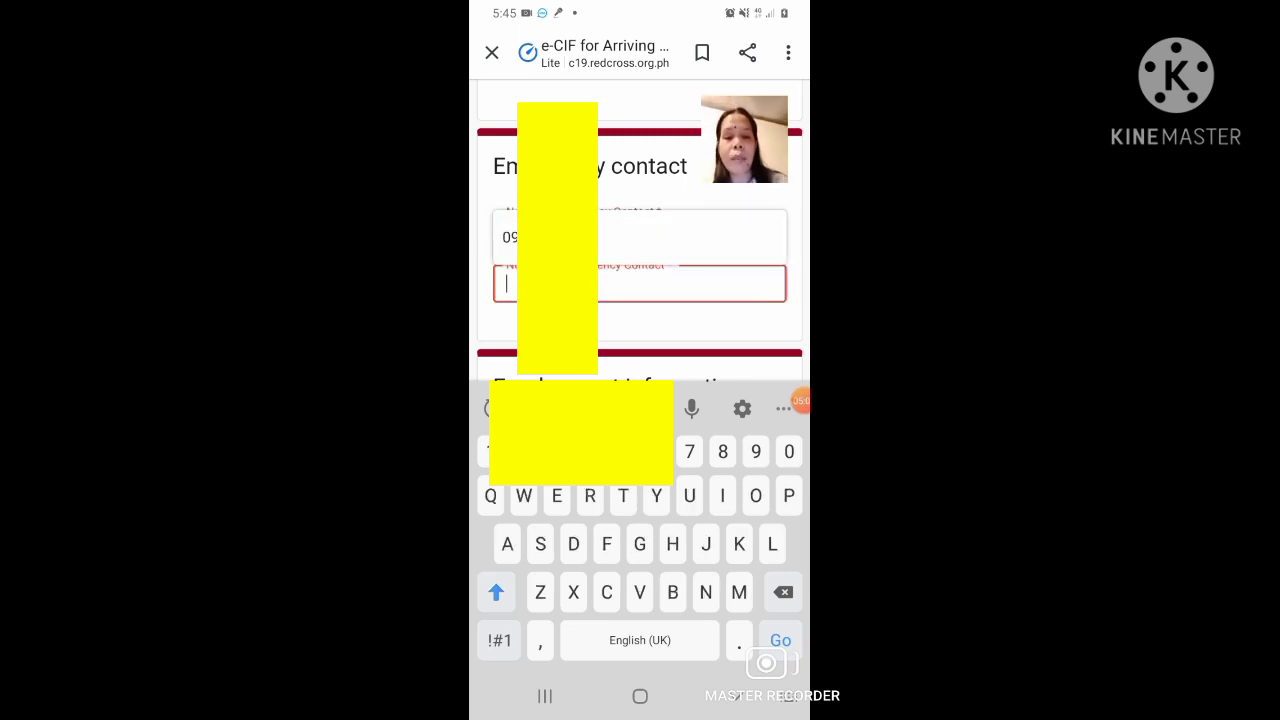
pyautogui.click(640, 237)
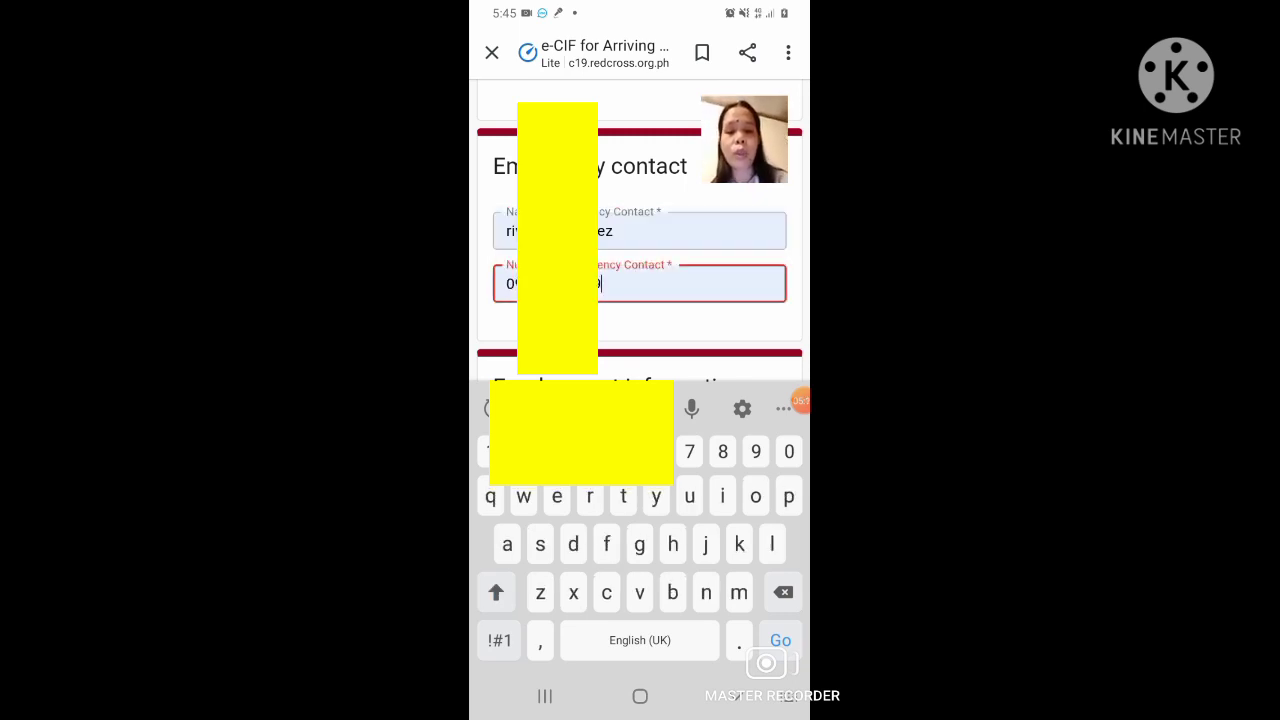
# Step: Set the occupation to Employed
pyautogui.scroll(-3, 640, 230)
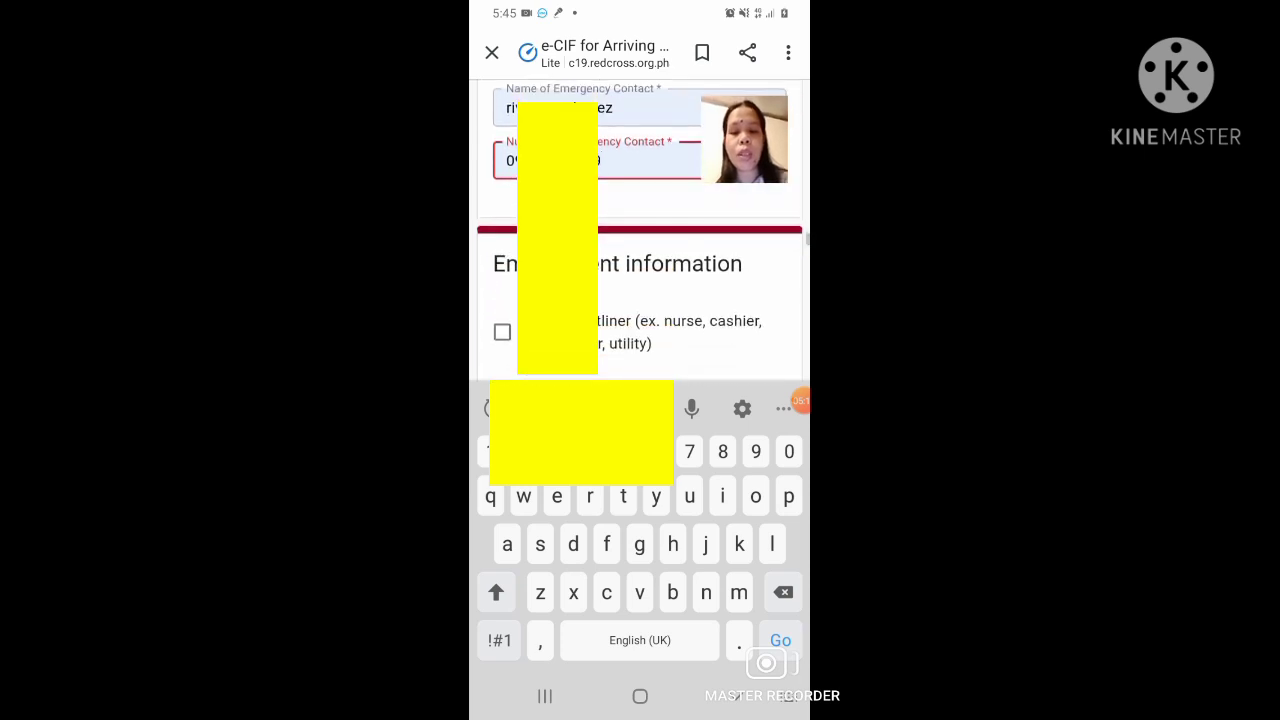
pyautogui.scroll(-1, 640, 230)
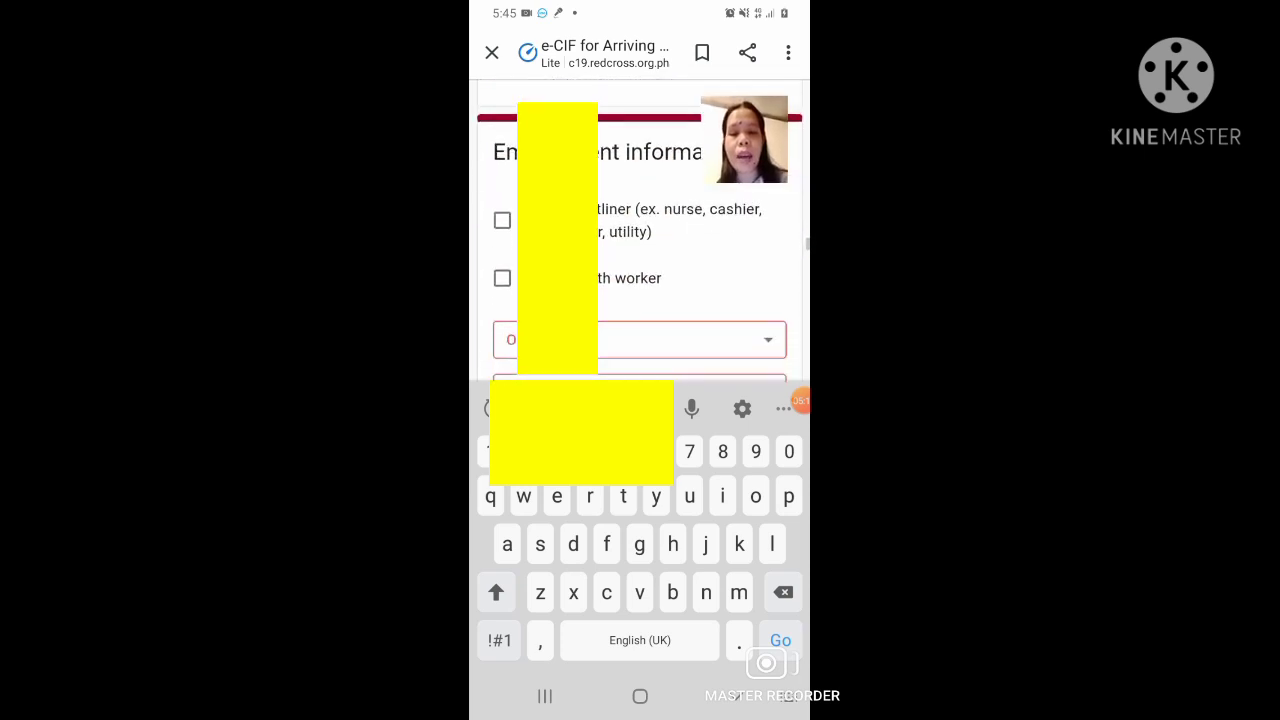
pyautogui.scroll(-1, 640, 230)
pyautogui.scroll(-1, 640, 230)
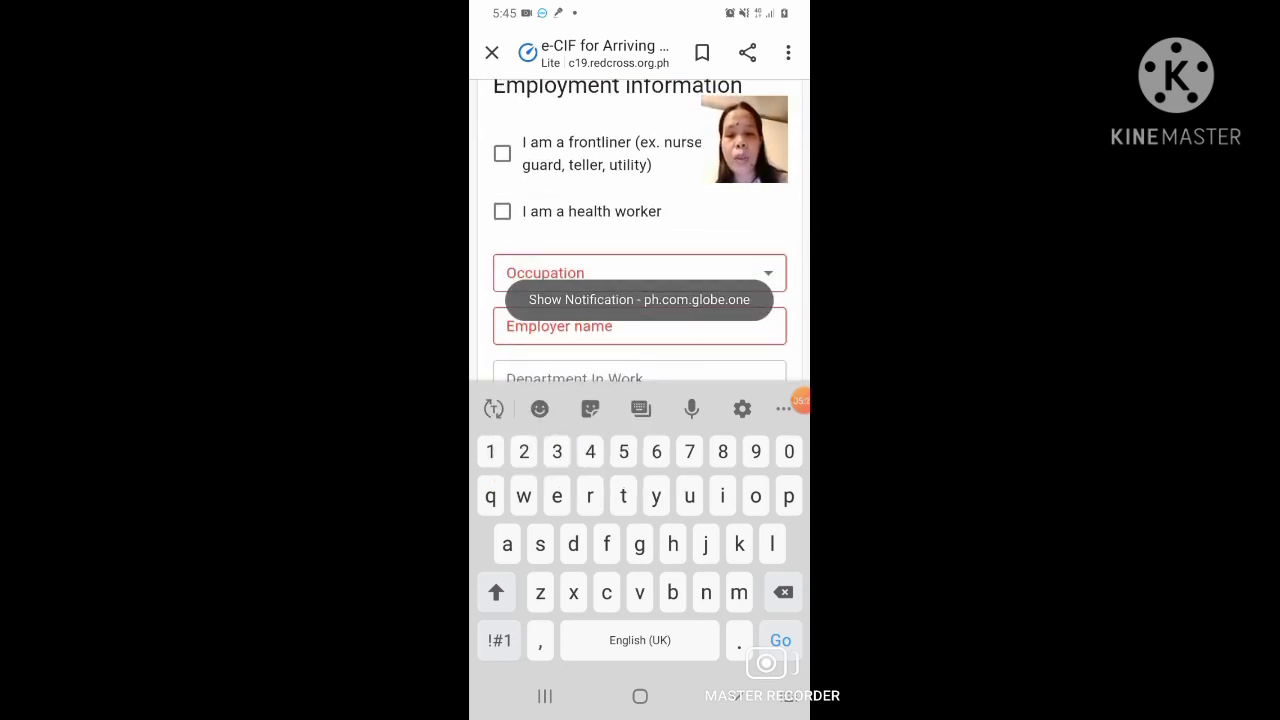
pyautogui.click(600, 272)
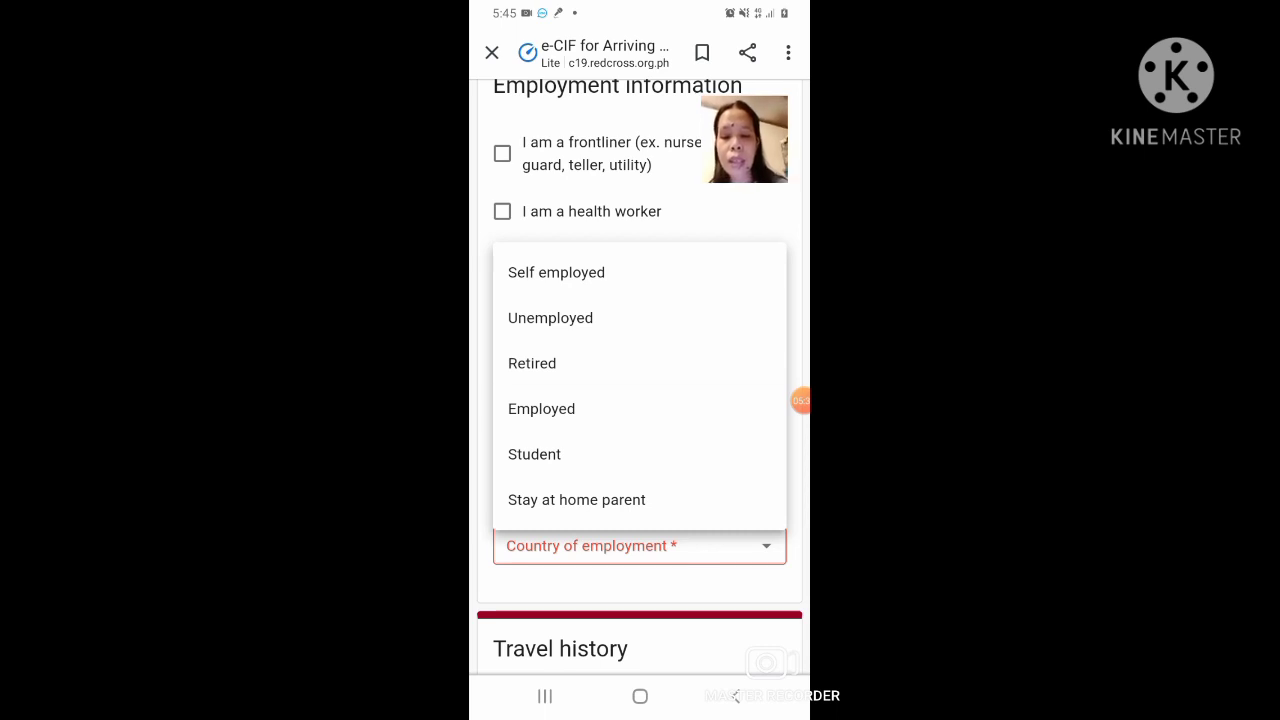
pyautogui.click(541, 408)
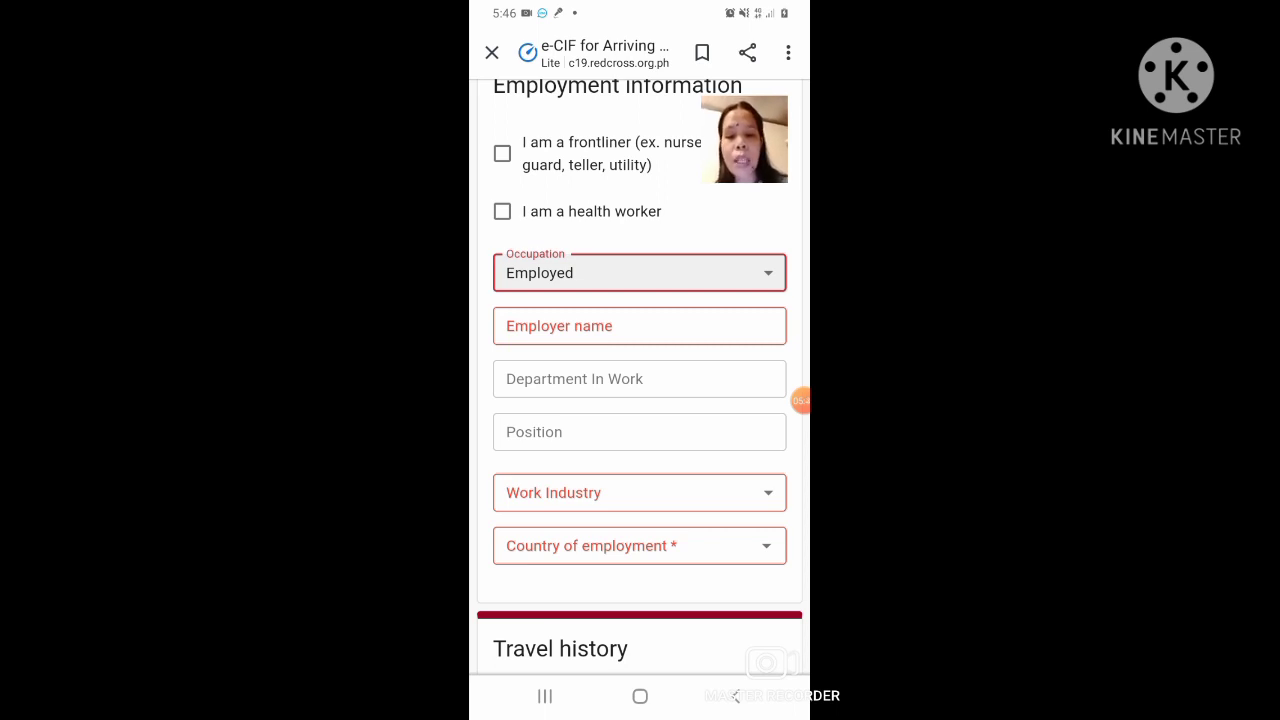
# Step: Autofill the employer name, then enter department 'O' and position 'HOUSEKEEPER'
pyautogui.click(640, 326)
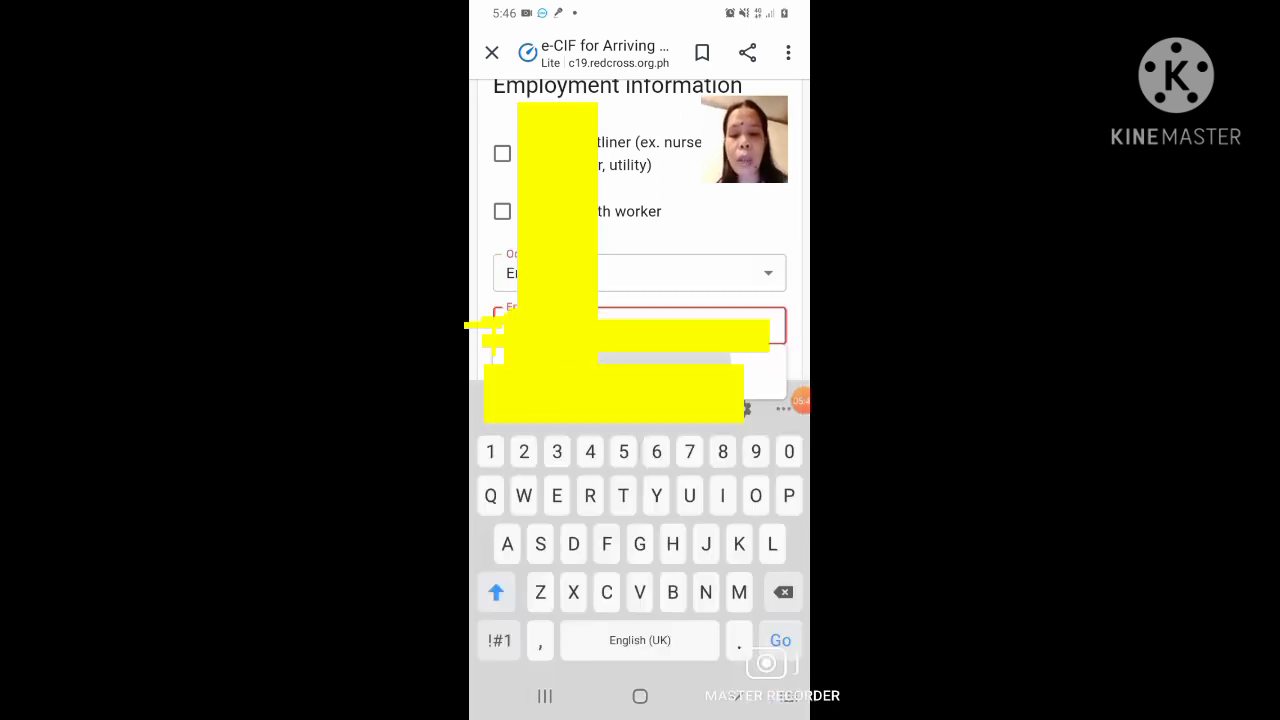
pyautogui.click(640, 372)
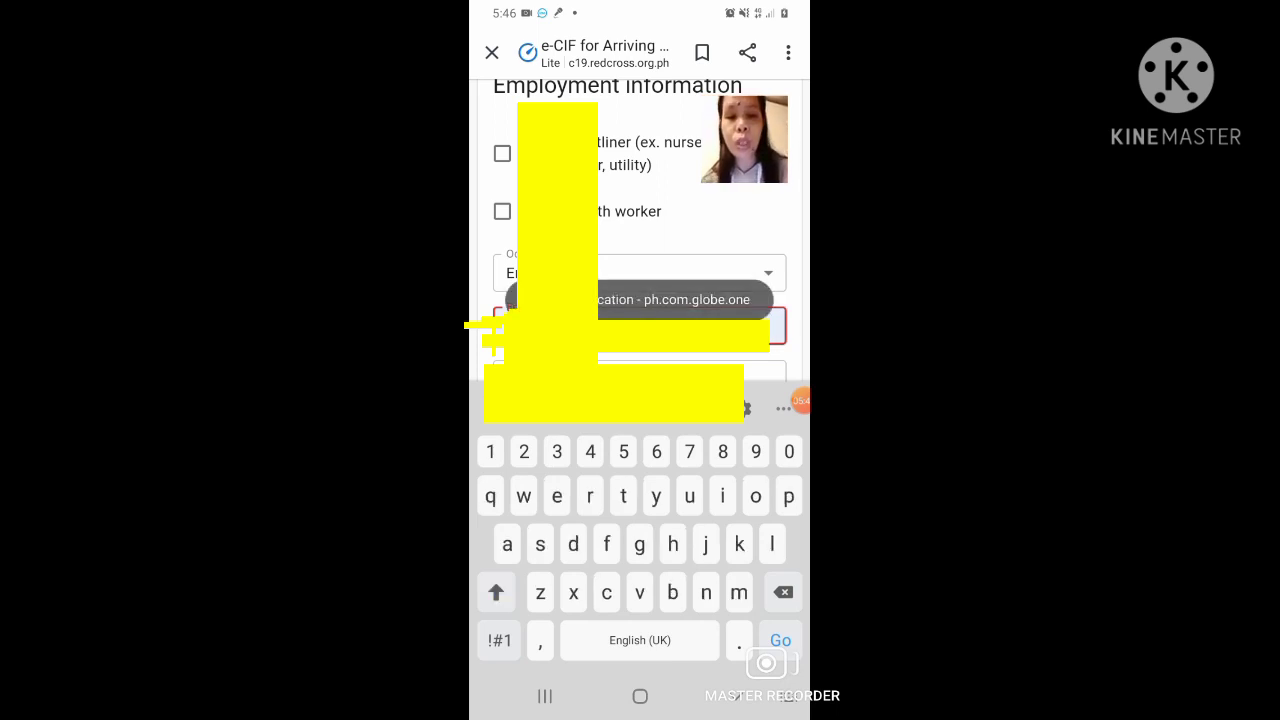
pyautogui.click(735, 696)
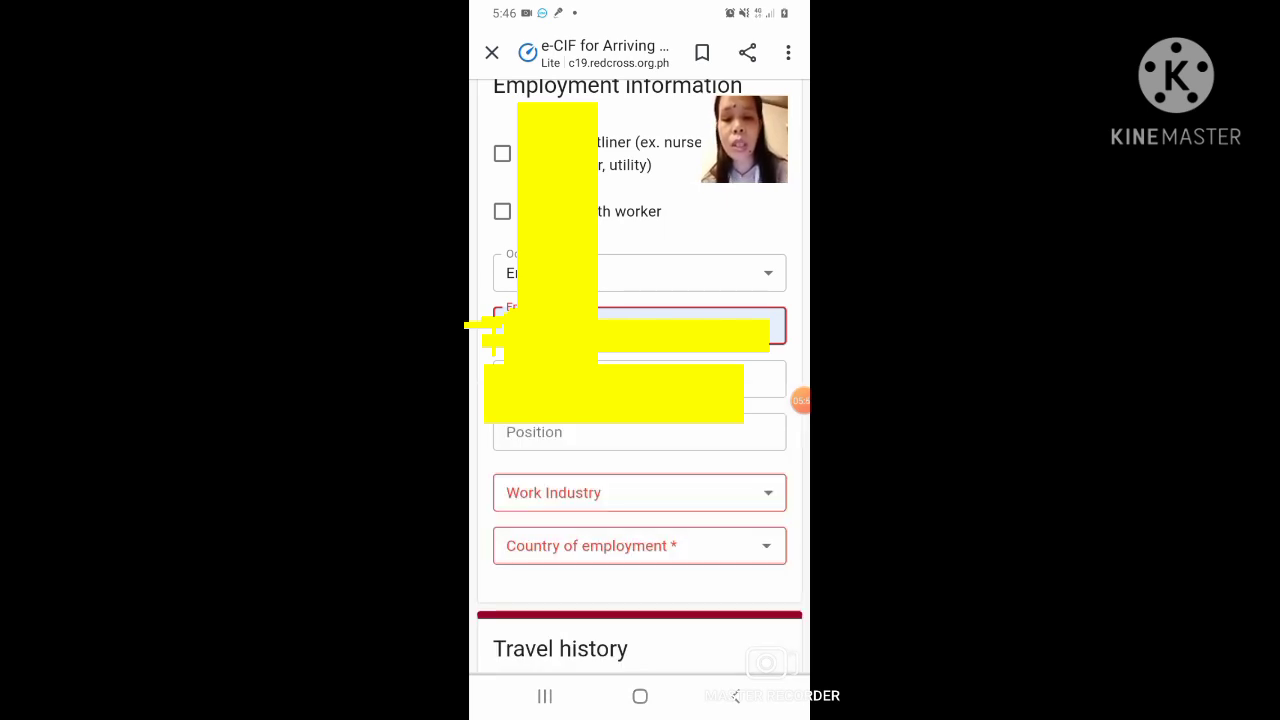
pyautogui.click(660, 380)
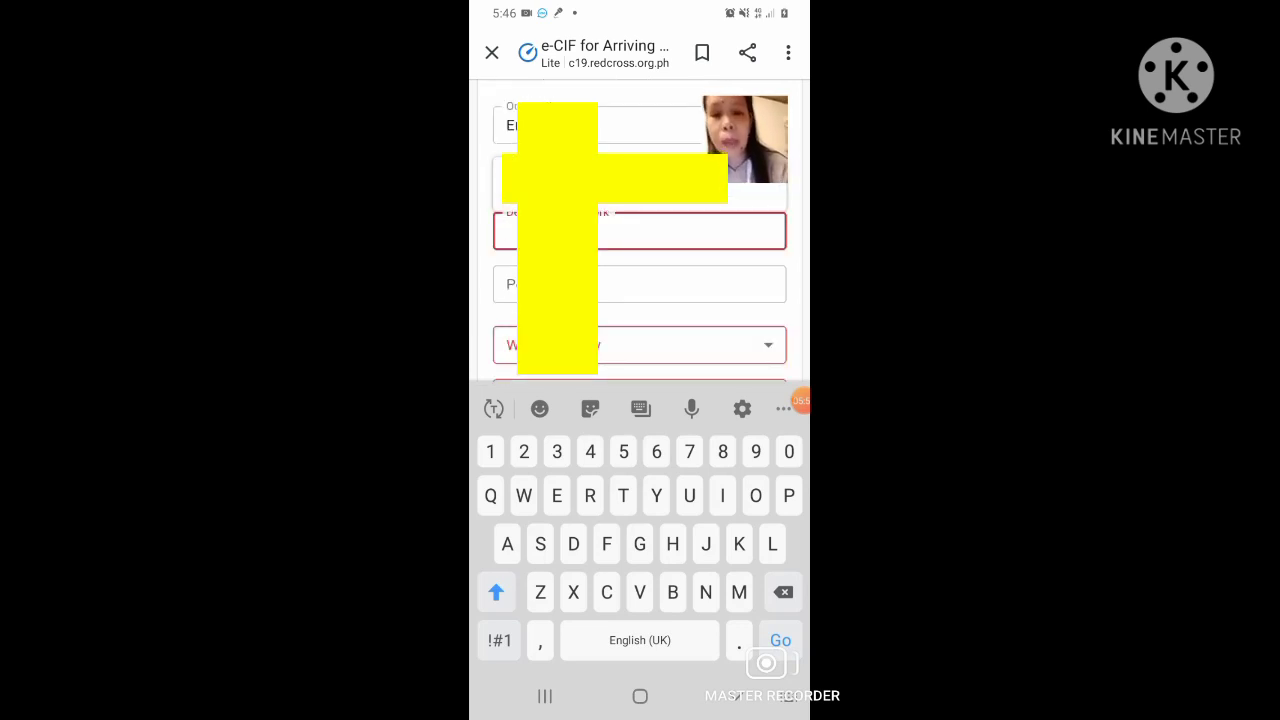
pyautogui.write('O')
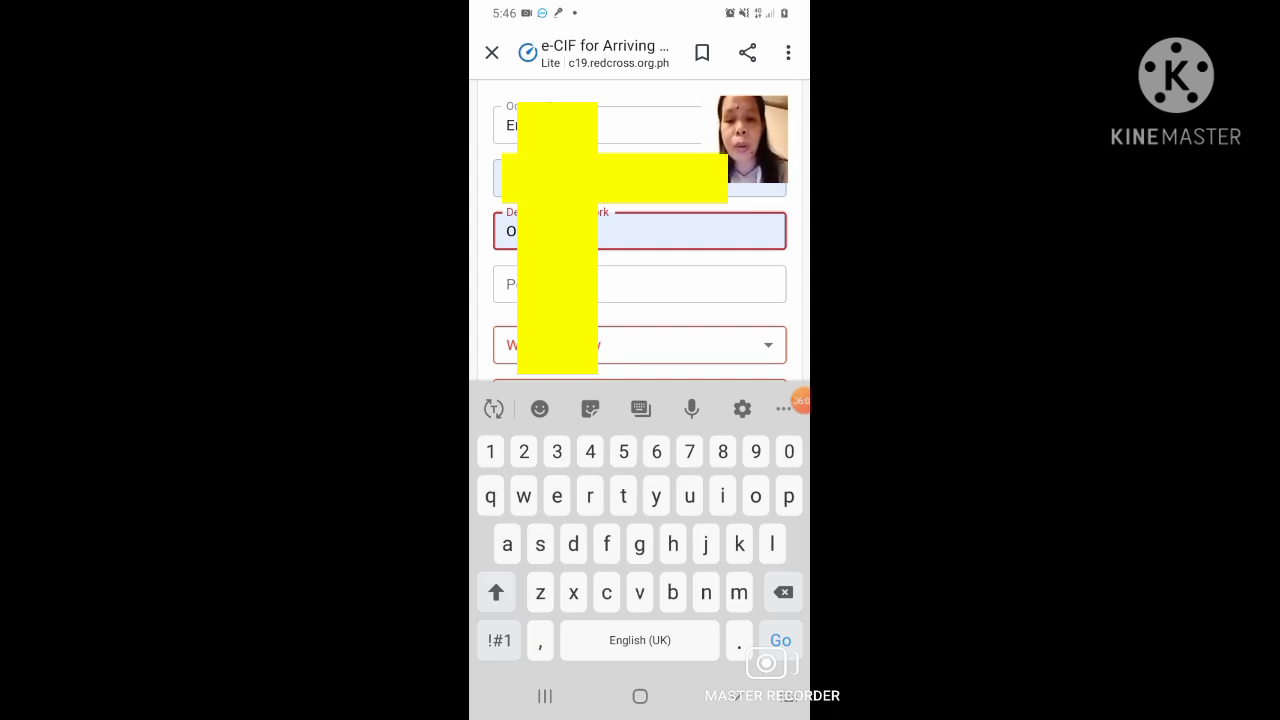
pyautogui.click(640, 284)
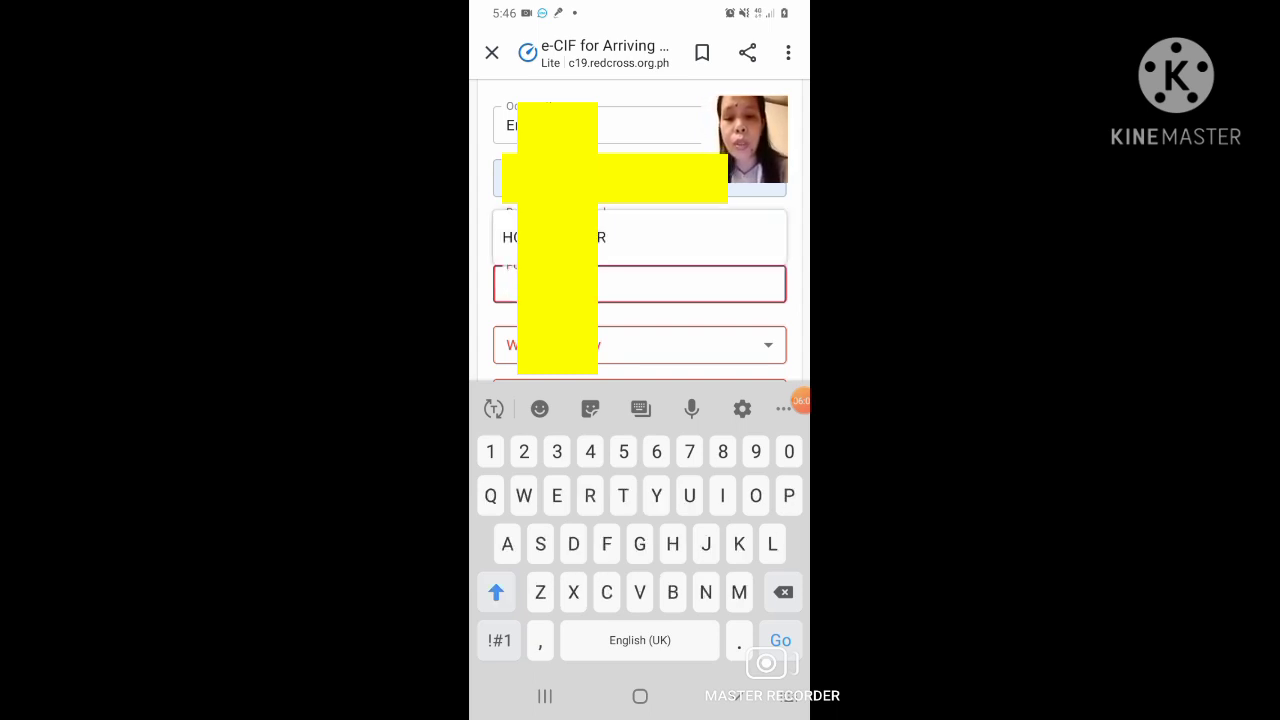
pyautogui.write('HOUSEKEEPER')
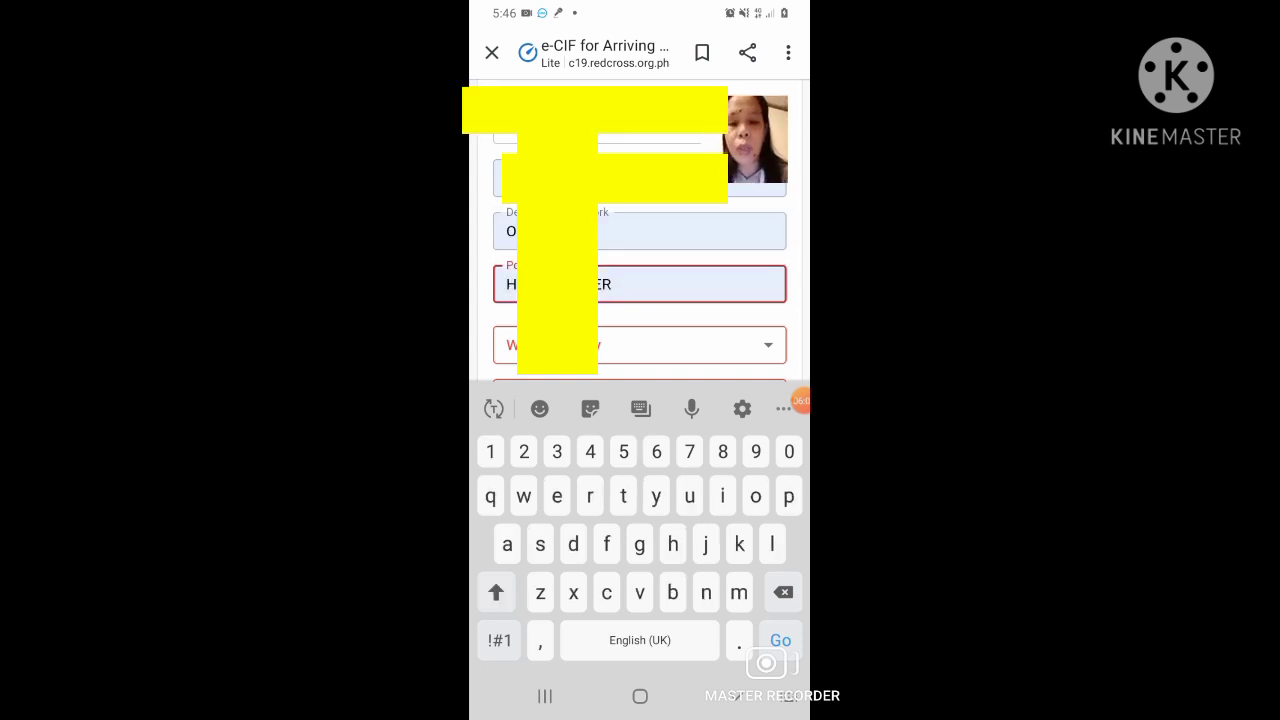
pyautogui.scroll(-1, 640, 280)
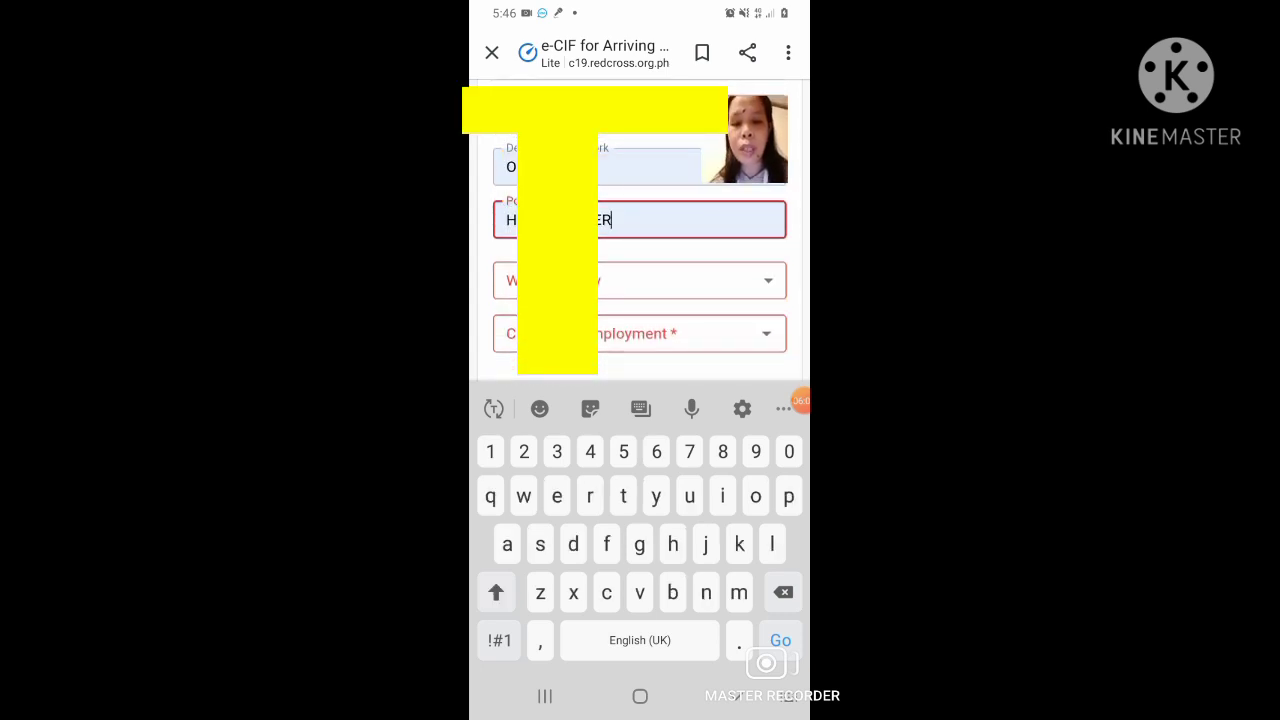
# Step: Set the work industry to Others
pyautogui.click(640, 280)
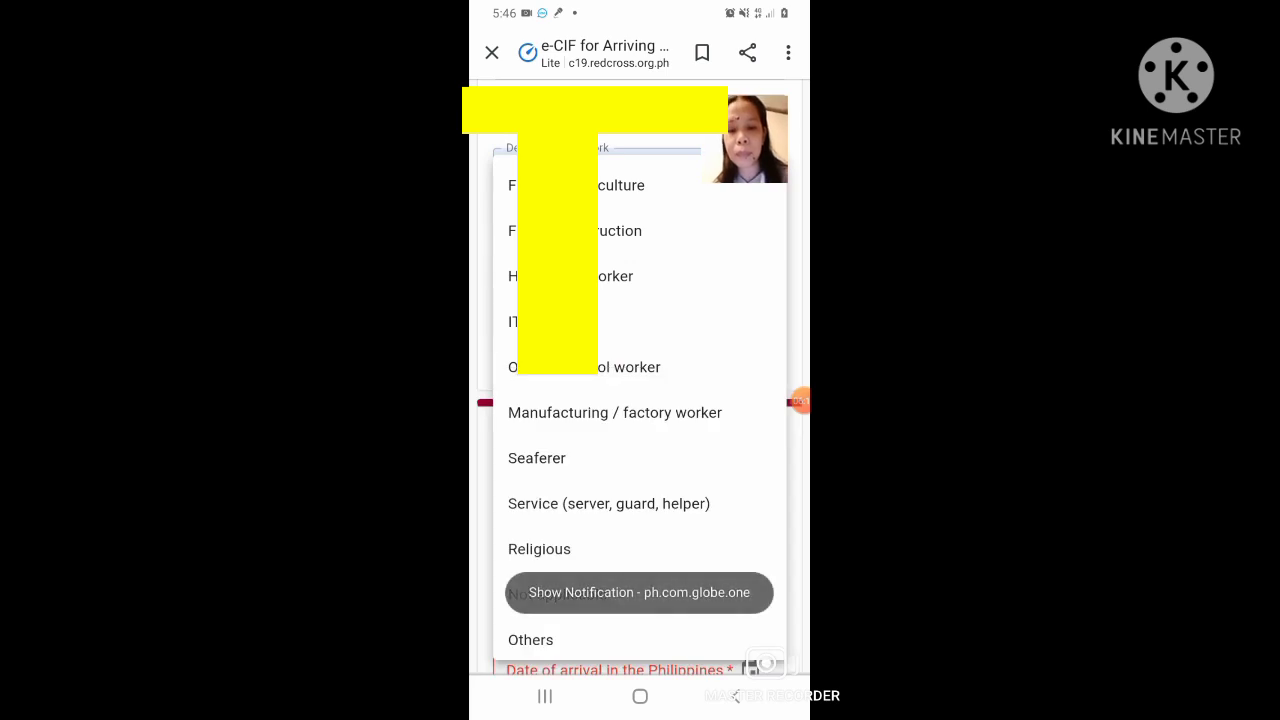
pyautogui.scroll(-1, 640, 400)
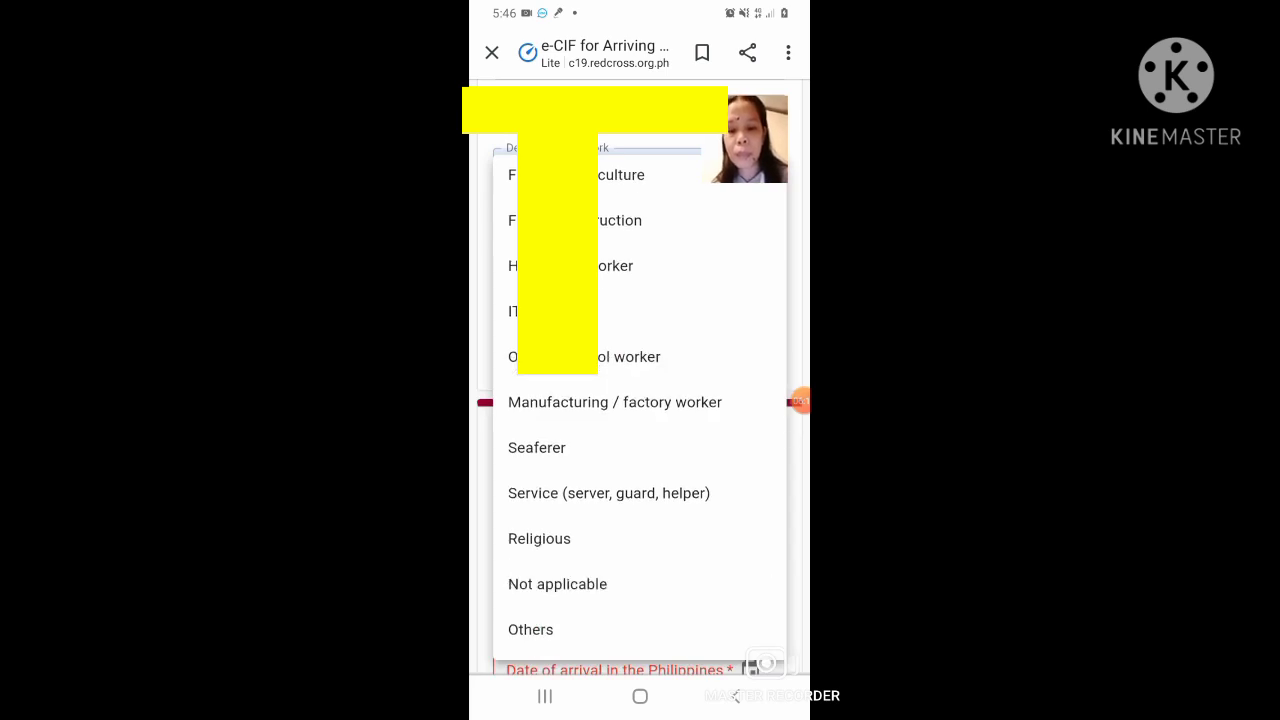
pyautogui.scroll(-2, 640, 400)
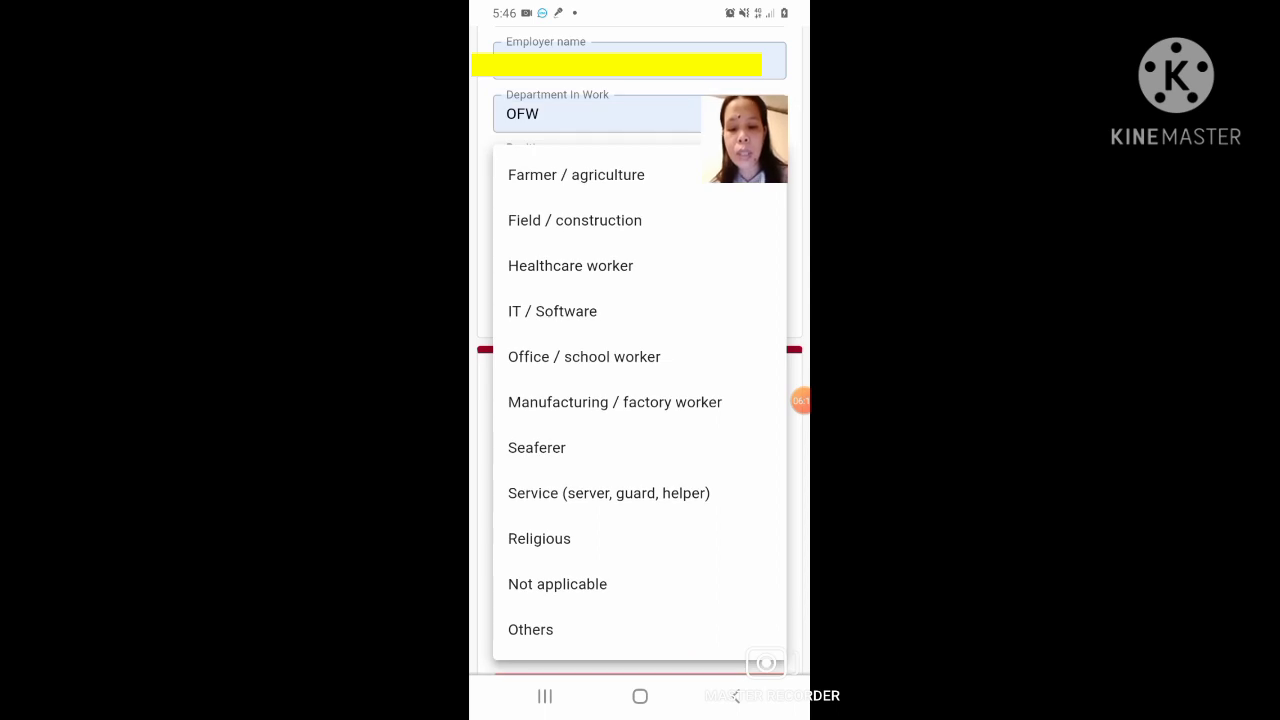
pyautogui.click(560, 629)
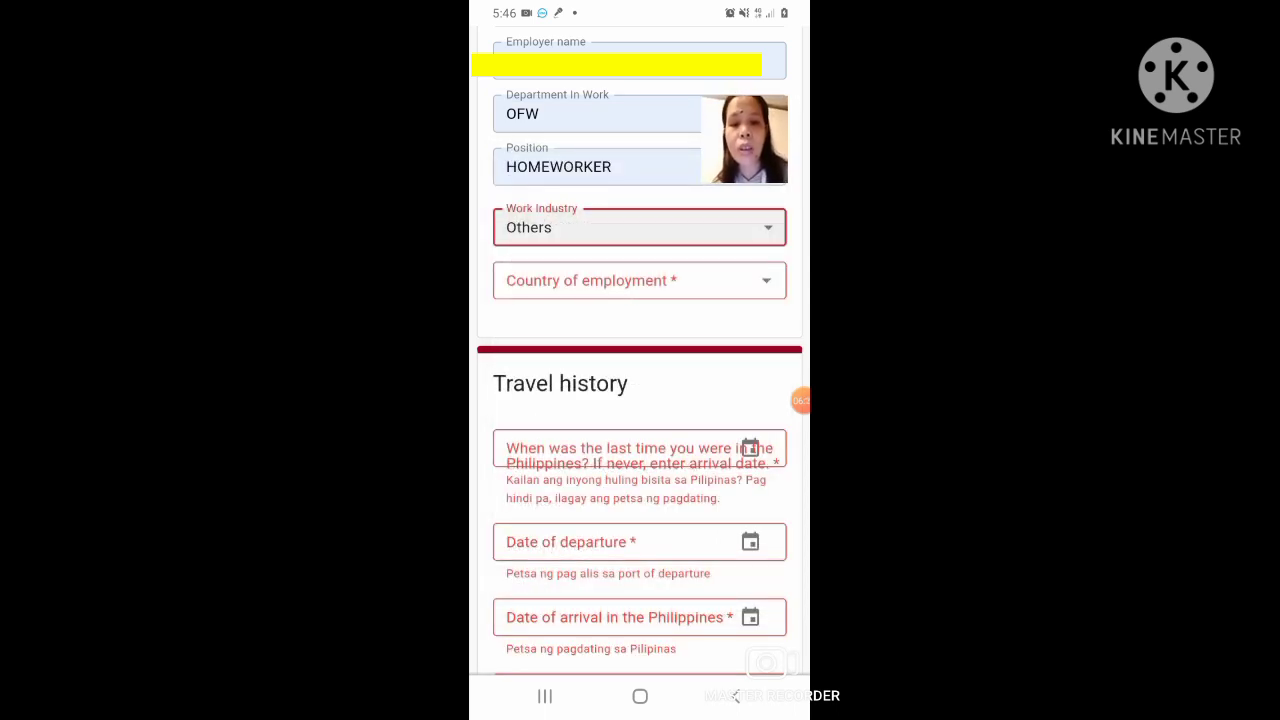
# Step: Type 'saudi arabia' as the country of employment and hide the keyboard
pyautogui.click(600, 280)
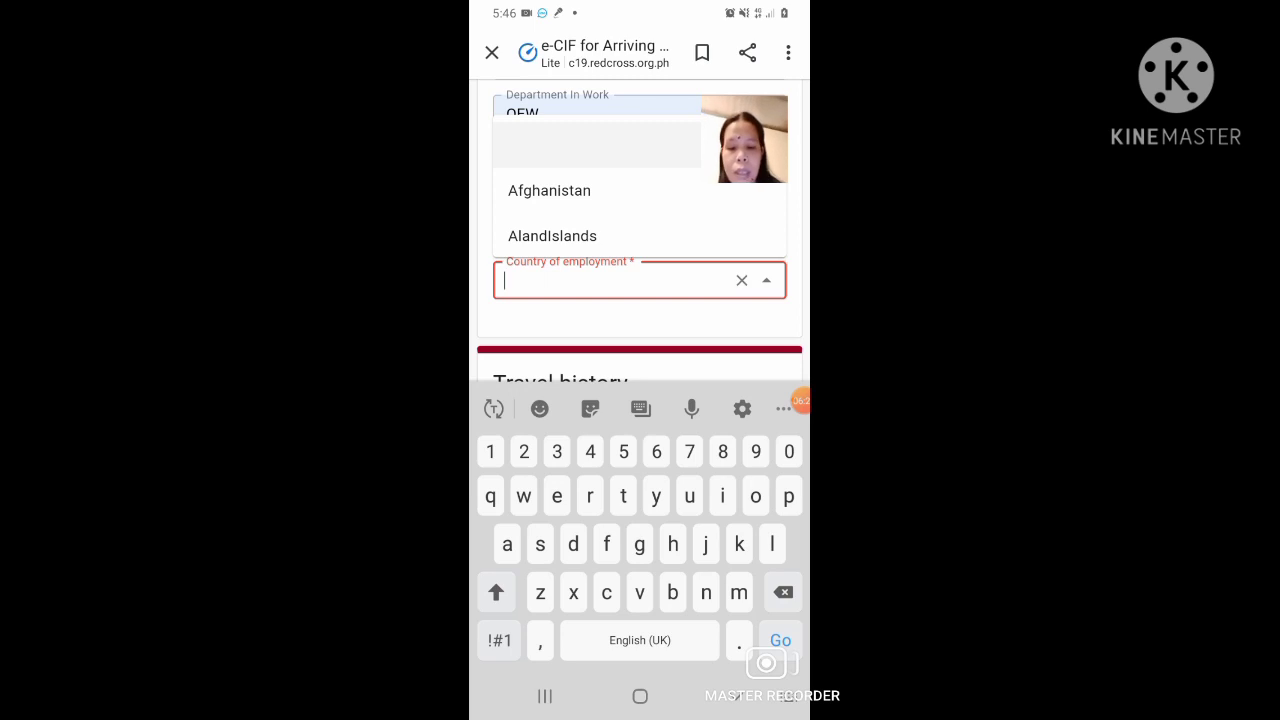
pyautogui.write('saudi')
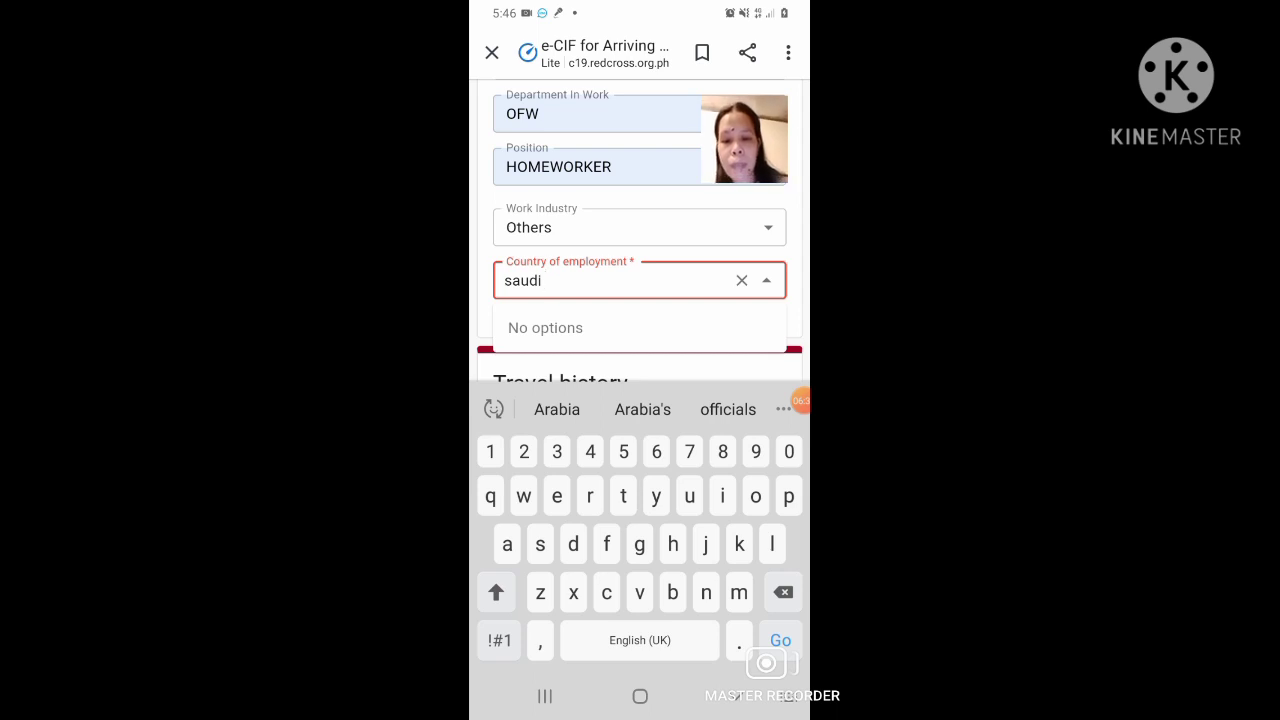
pyautogui.write(' ar')
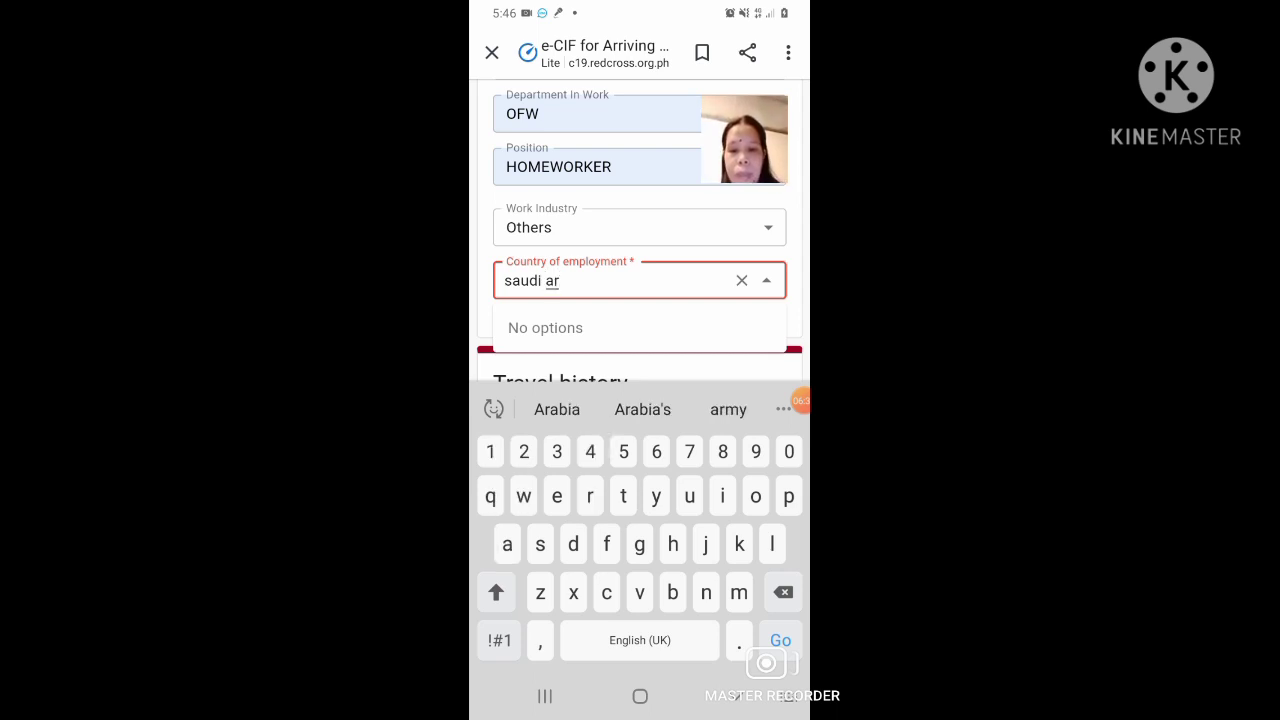
pyautogui.write('abi')
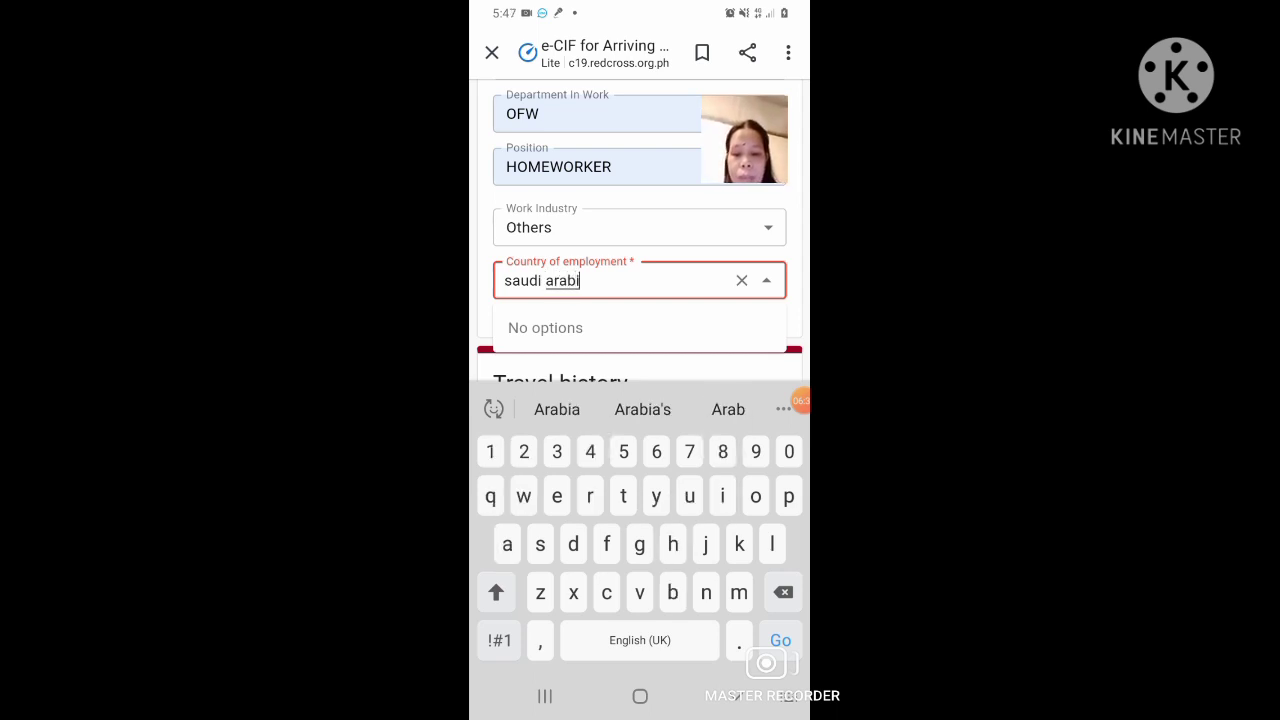
pyautogui.write('a')
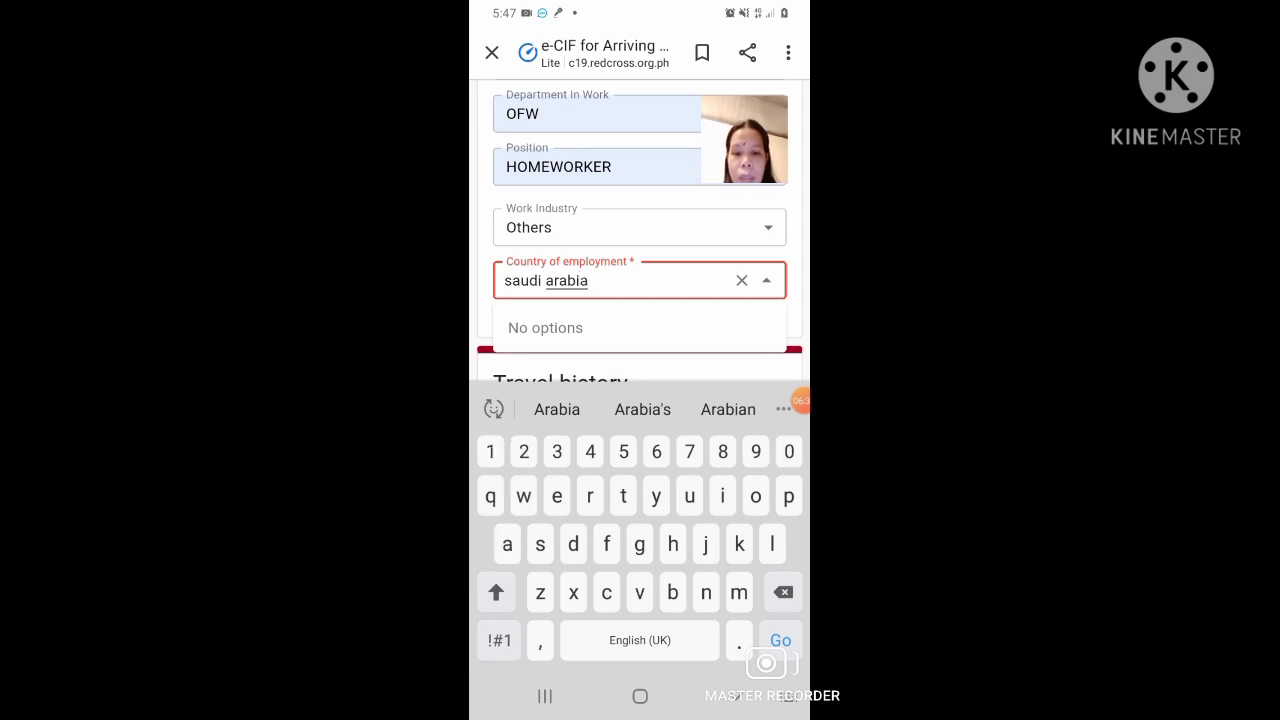
pyautogui.click(735, 696)
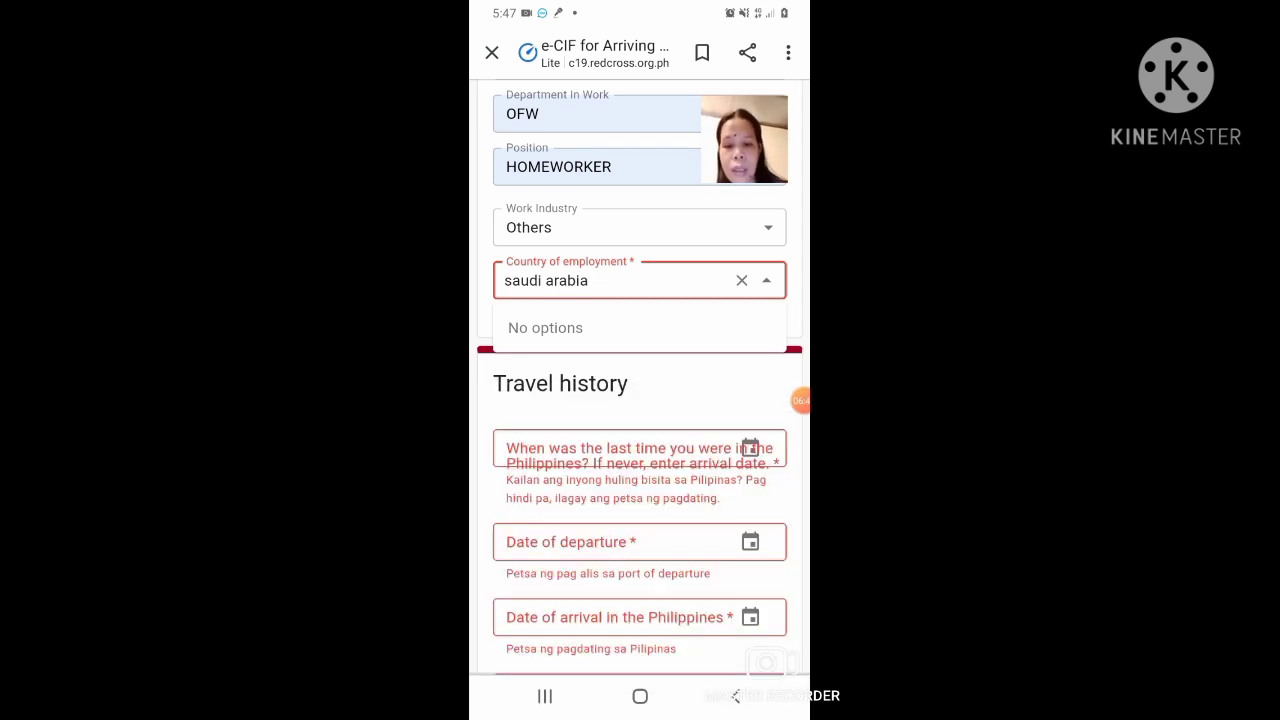
# Step: Pick the 10/29/2020 suggestion for the last time in the Philippines
pyautogui.scroll(-2, 640, 450)
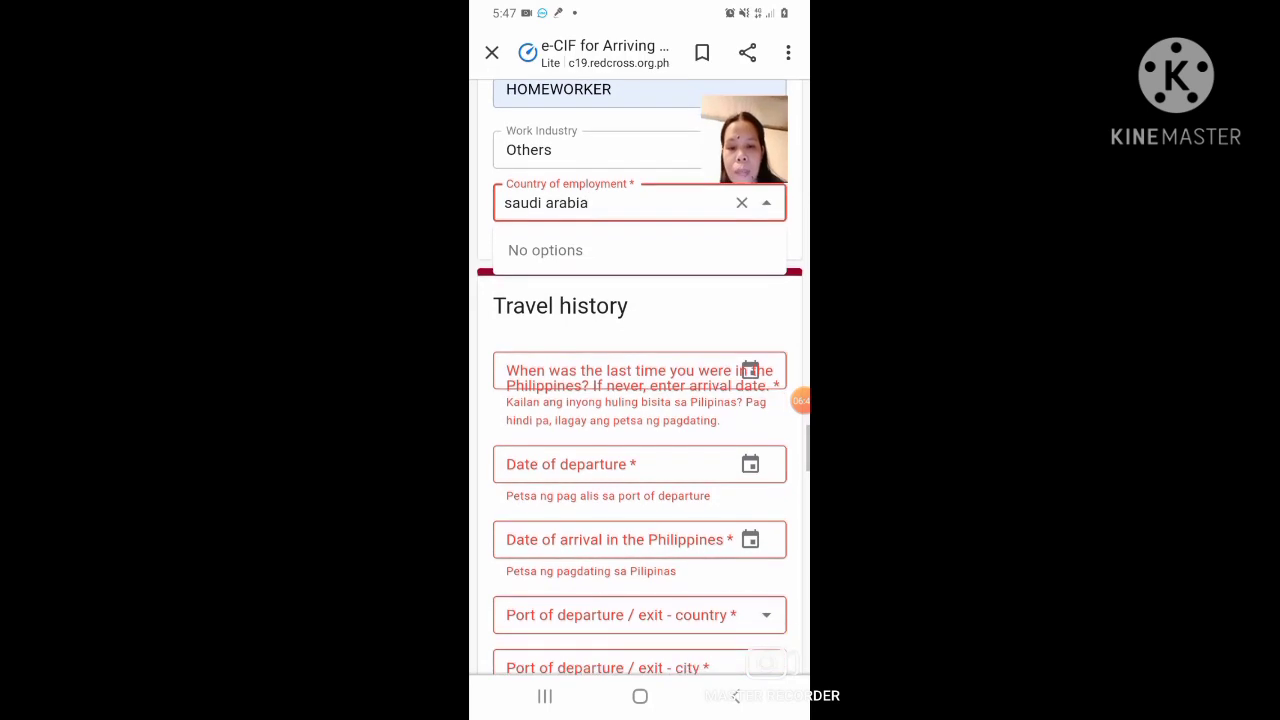
pyautogui.click(600, 375)
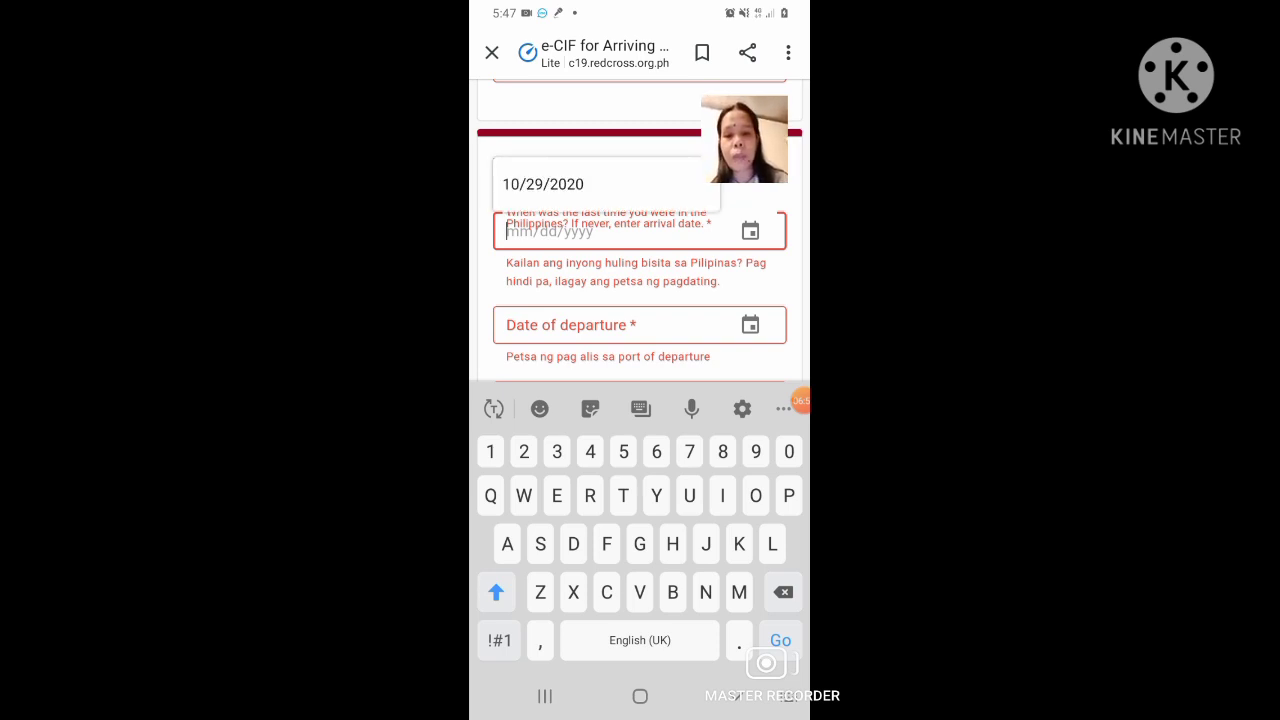
pyautogui.click(543, 184)
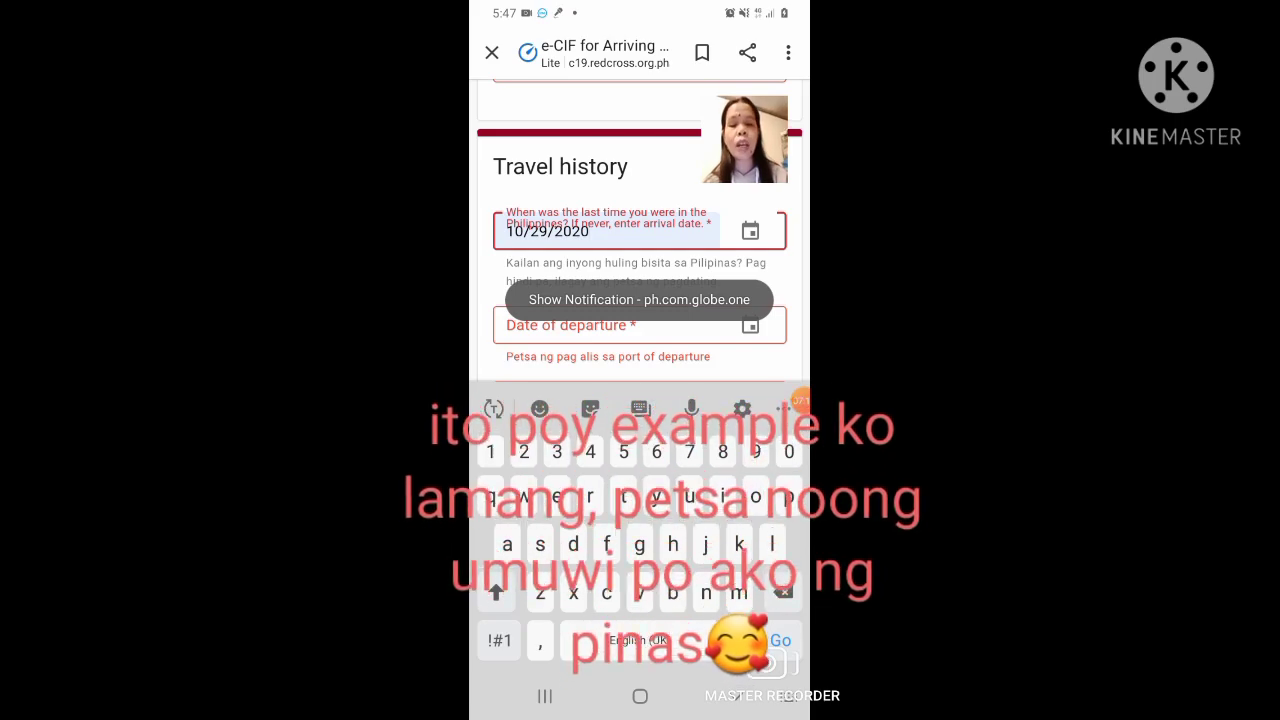
pyautogui.scroll(1, 640, 250)
pyautogui.scroll(-1, 640, 250)
pyautogui.scroll(-1, 640, 250)
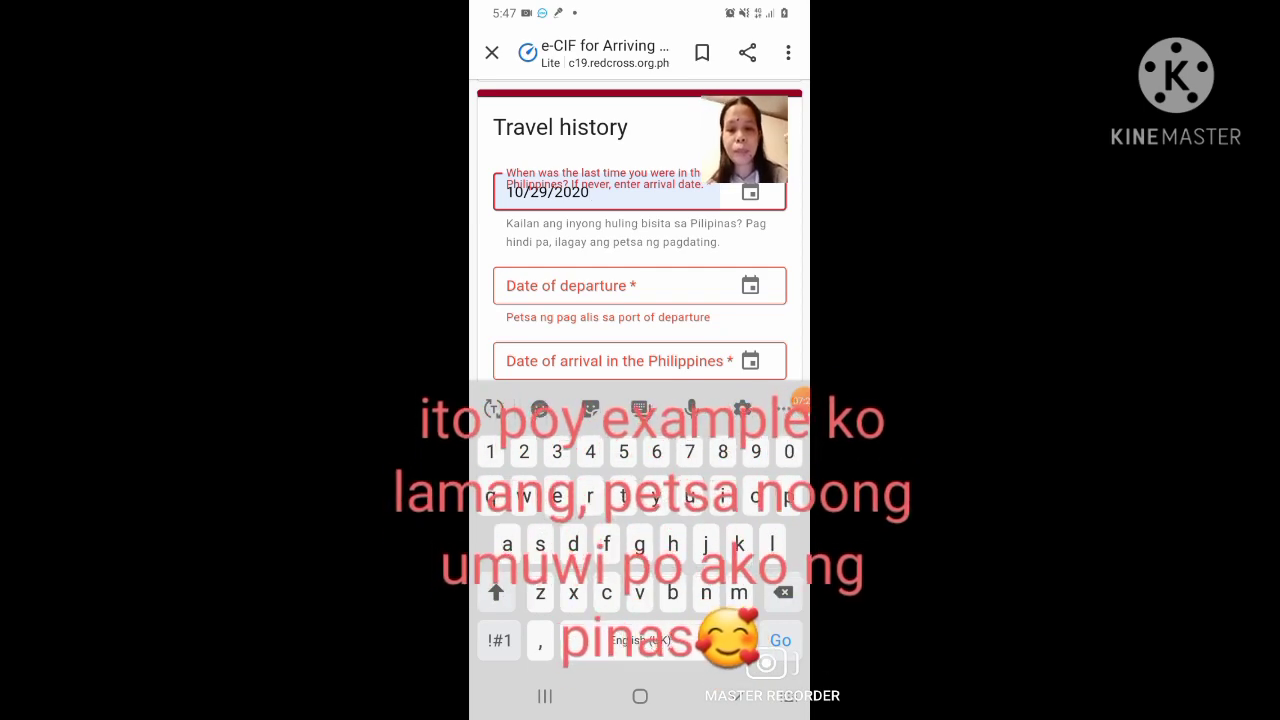
# Step: Type 10/29/2020 as departure date and pick the 10/29/2020 suggestion for arrival
pyautogui.press('Tab')
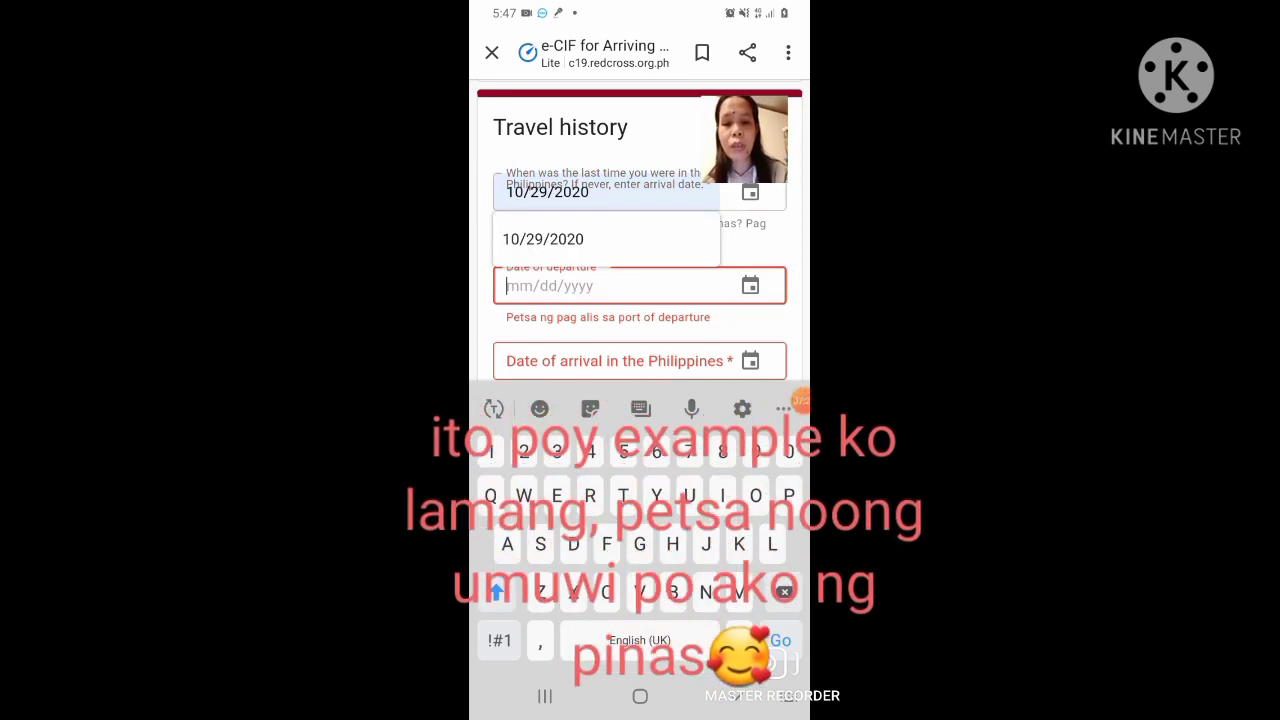
pyautogui.write('10/29/2020')
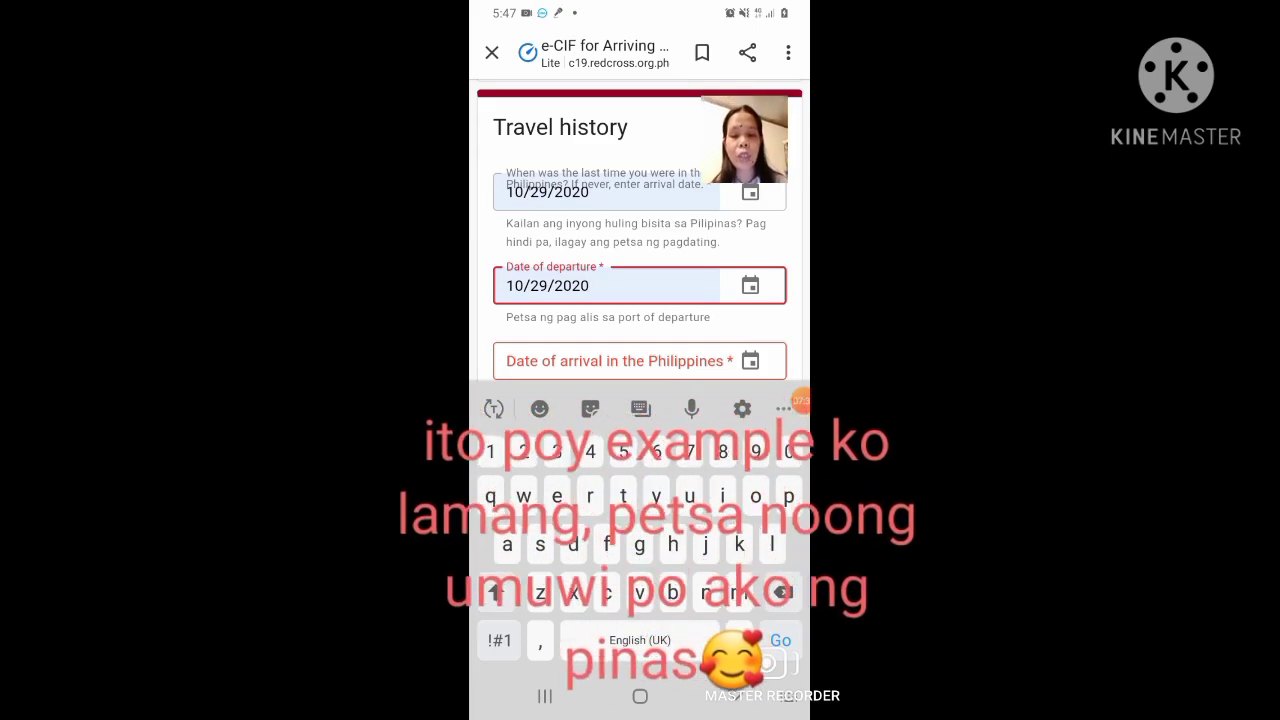
pyautogui.scroll(-1, 640, 230)
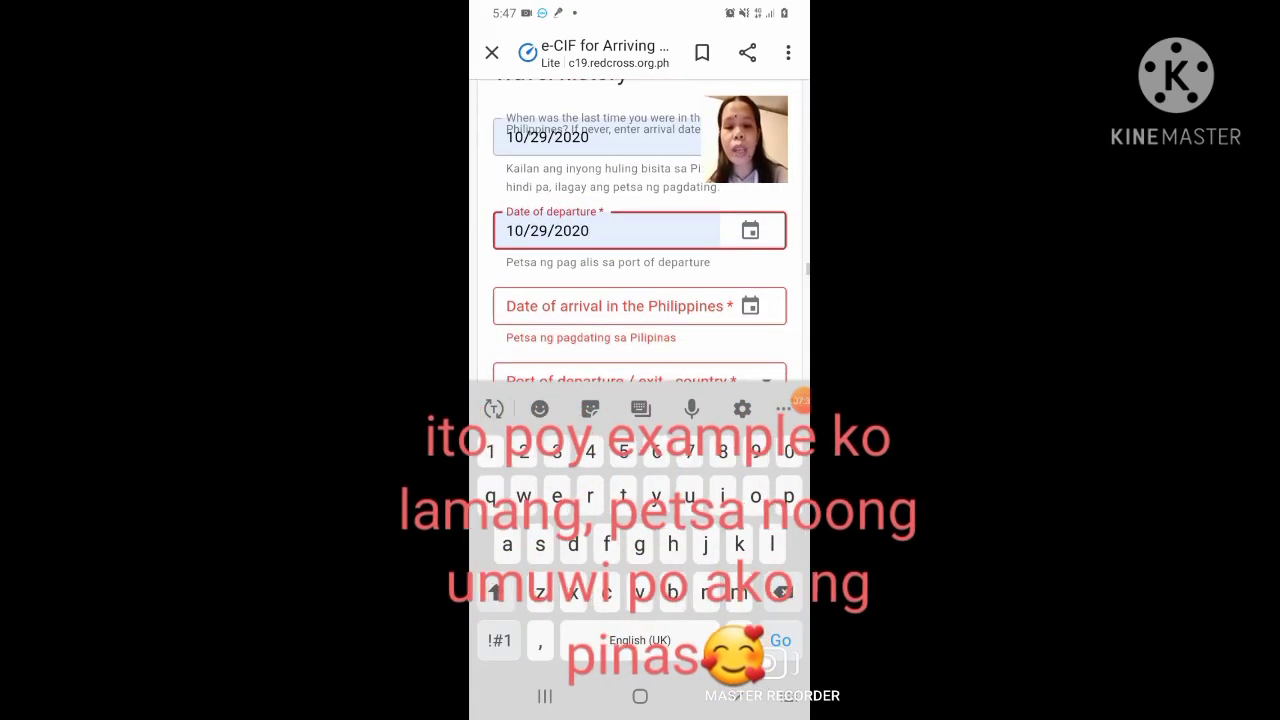
pyautogui.click(600, 306)
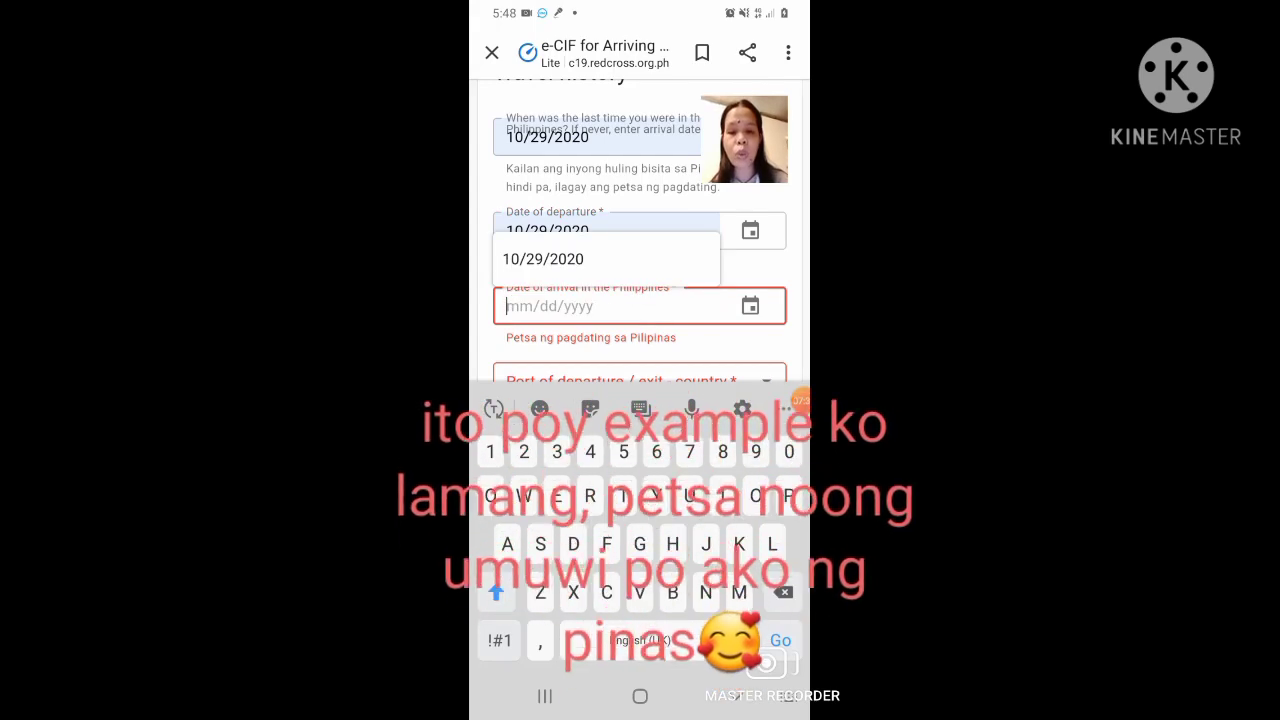
pyautogui.click(543, 259)
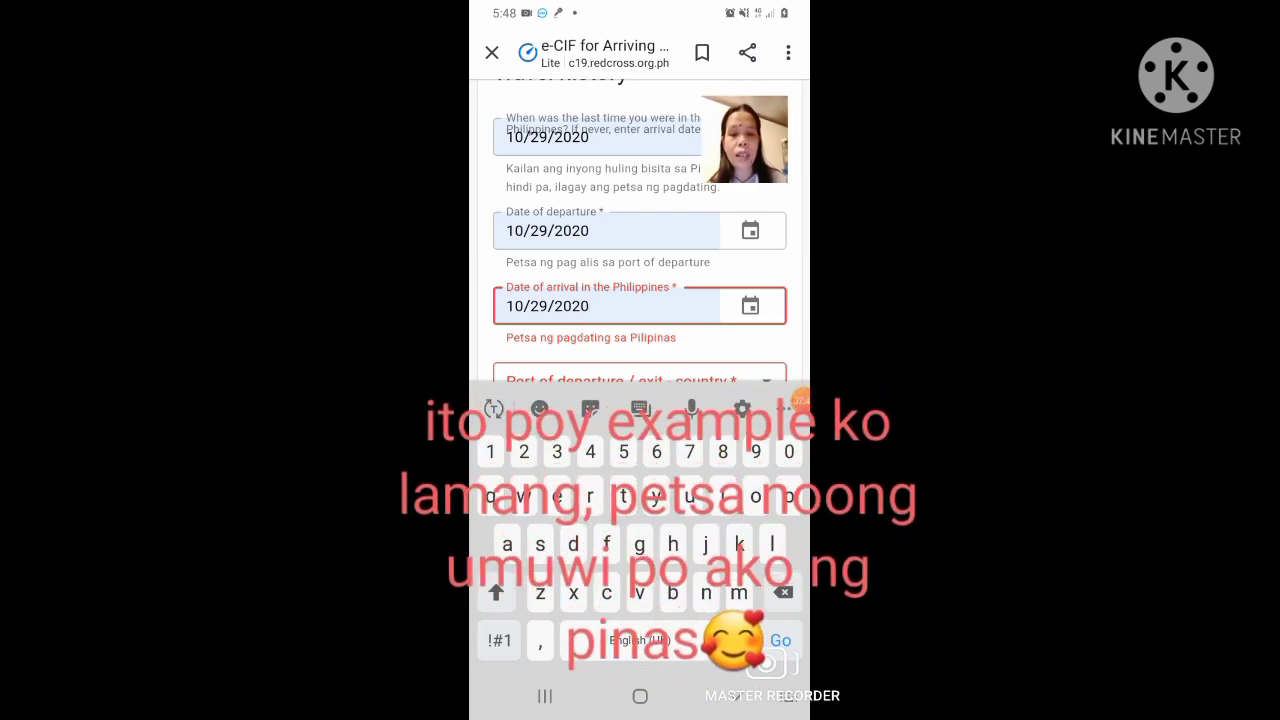
# Step: Try typing 'saudi ara' as the departure country, then clear the unmatched entry
pyautogui.scroll(-2, 640, 230)
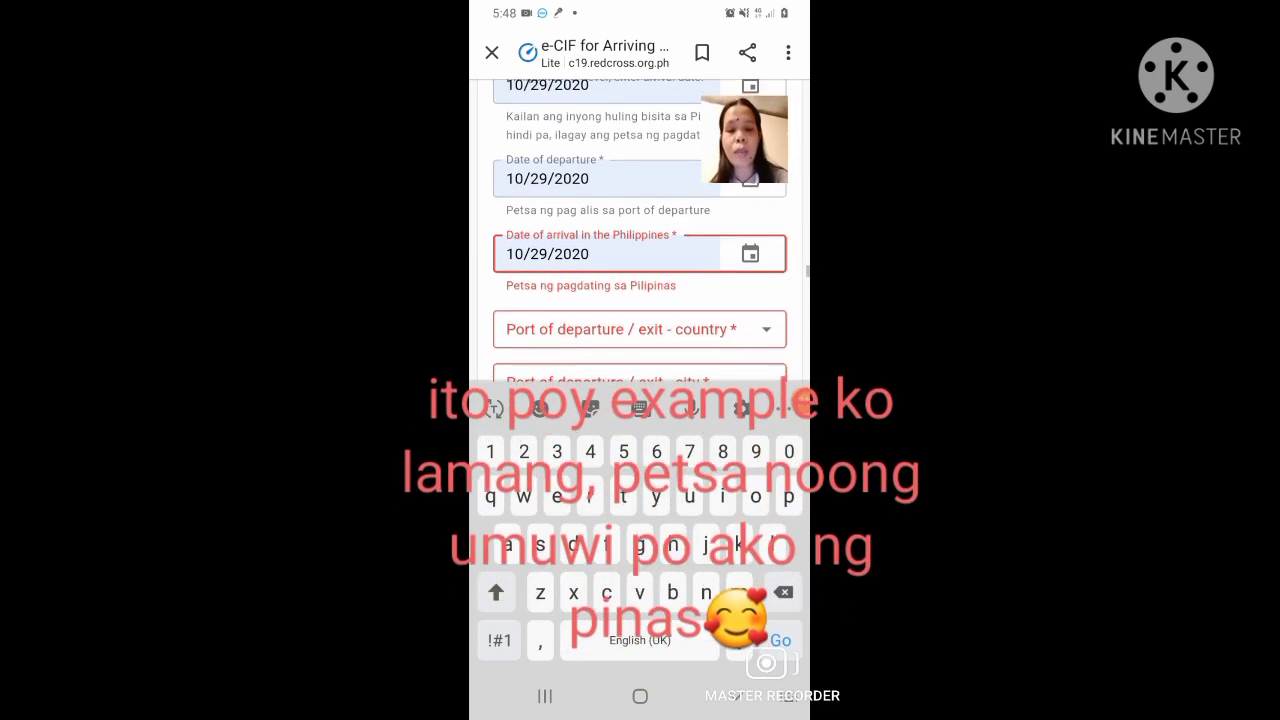
pyautogui.scroll(-1, 640, 230)
pyautogui.scroll(1, 640, 230)
pyautogui.scroll(-1, 640, 230)
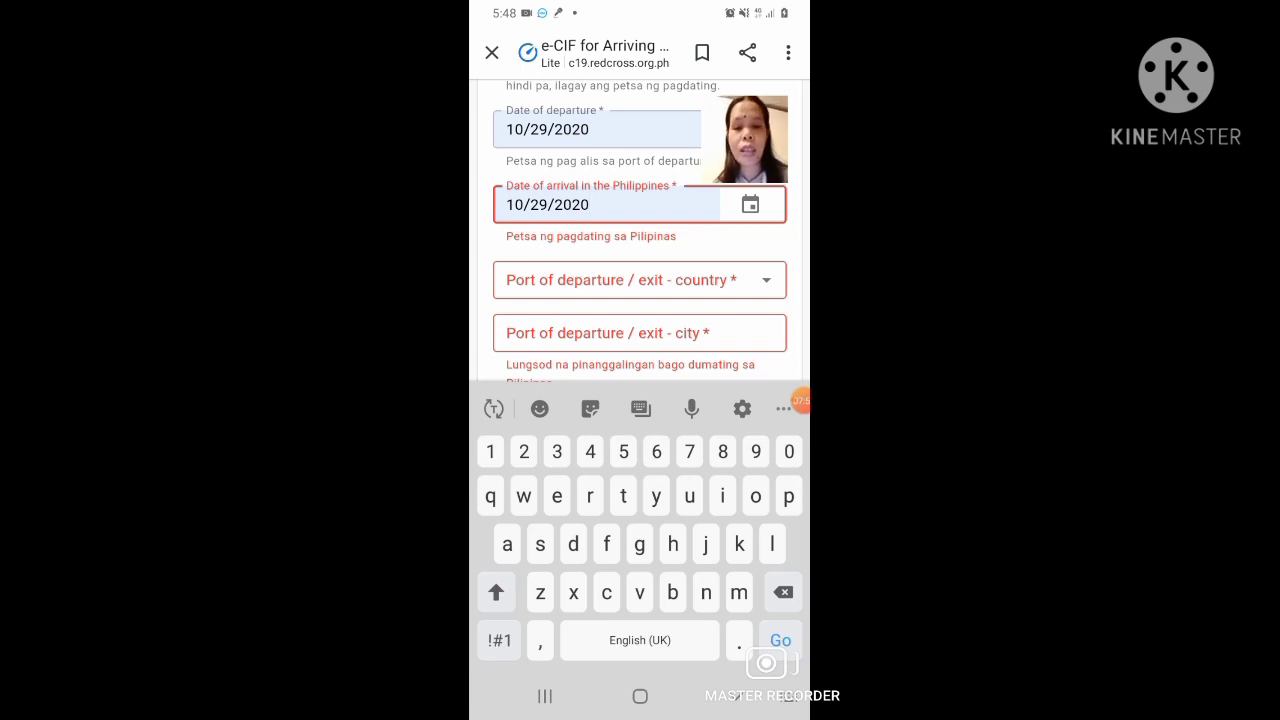
pyautogui.click(620, 280)
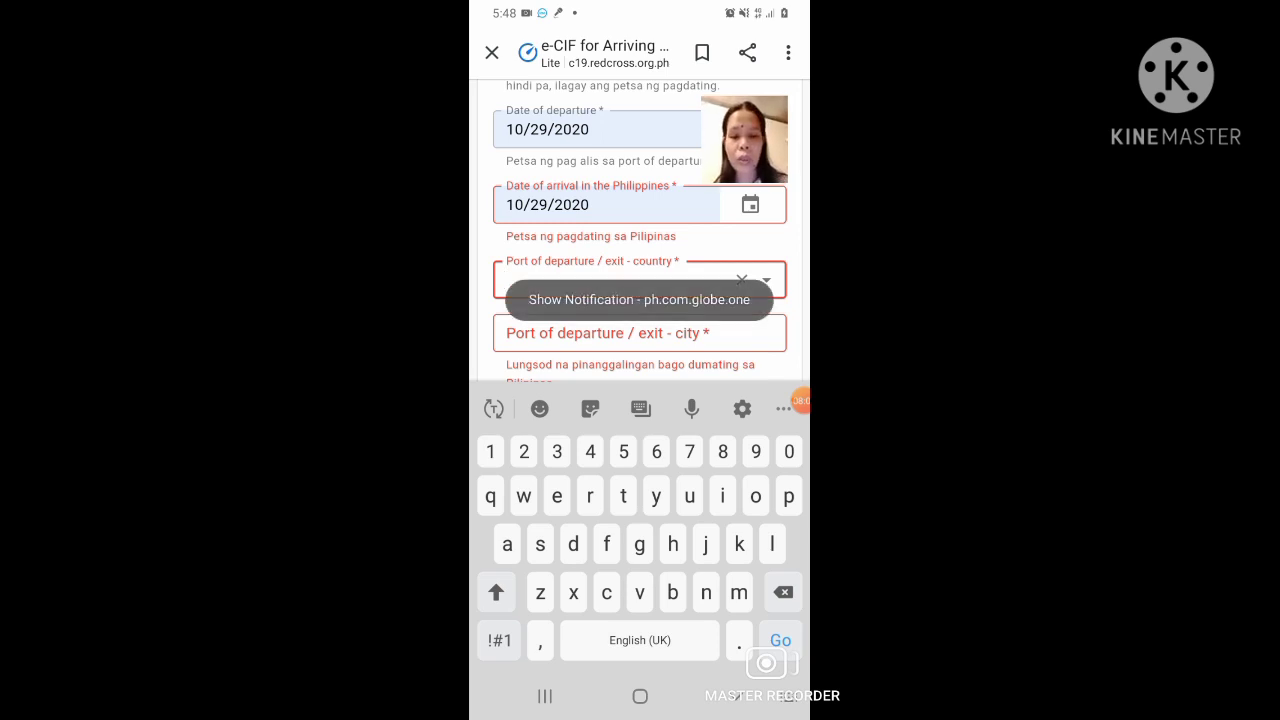
pyautogui.write('sa')
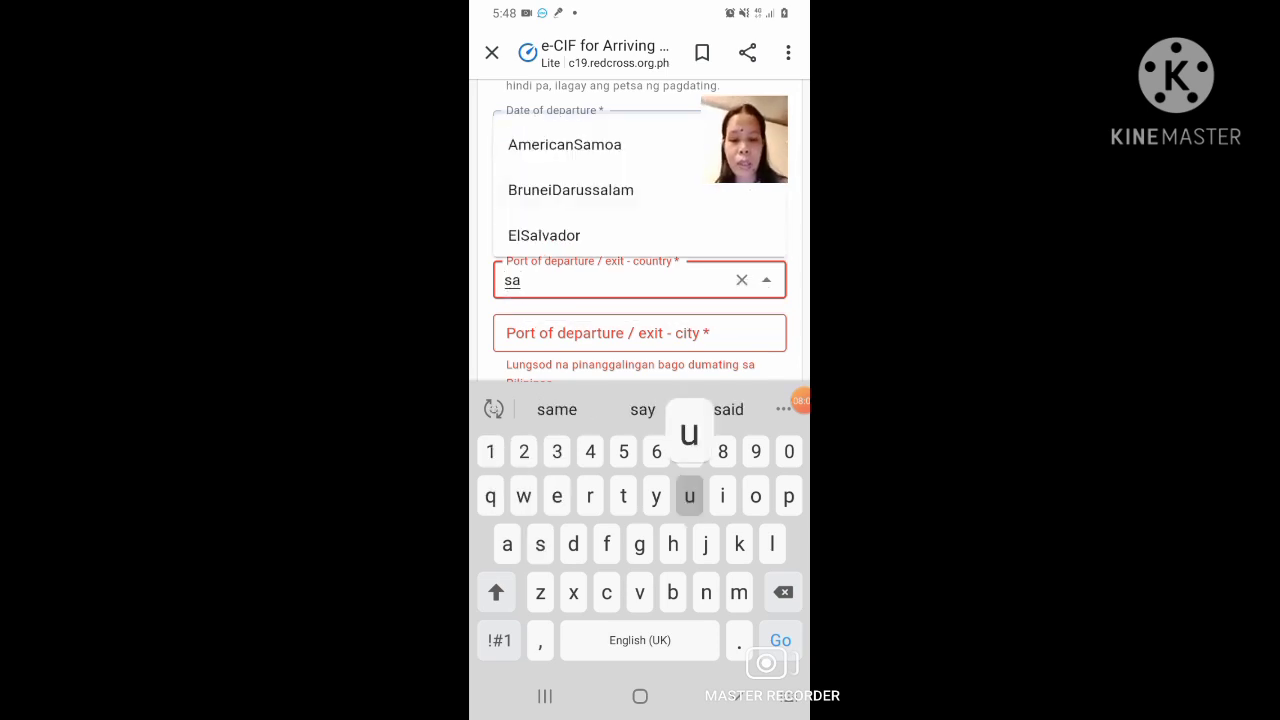
pyautogui.write('udi')
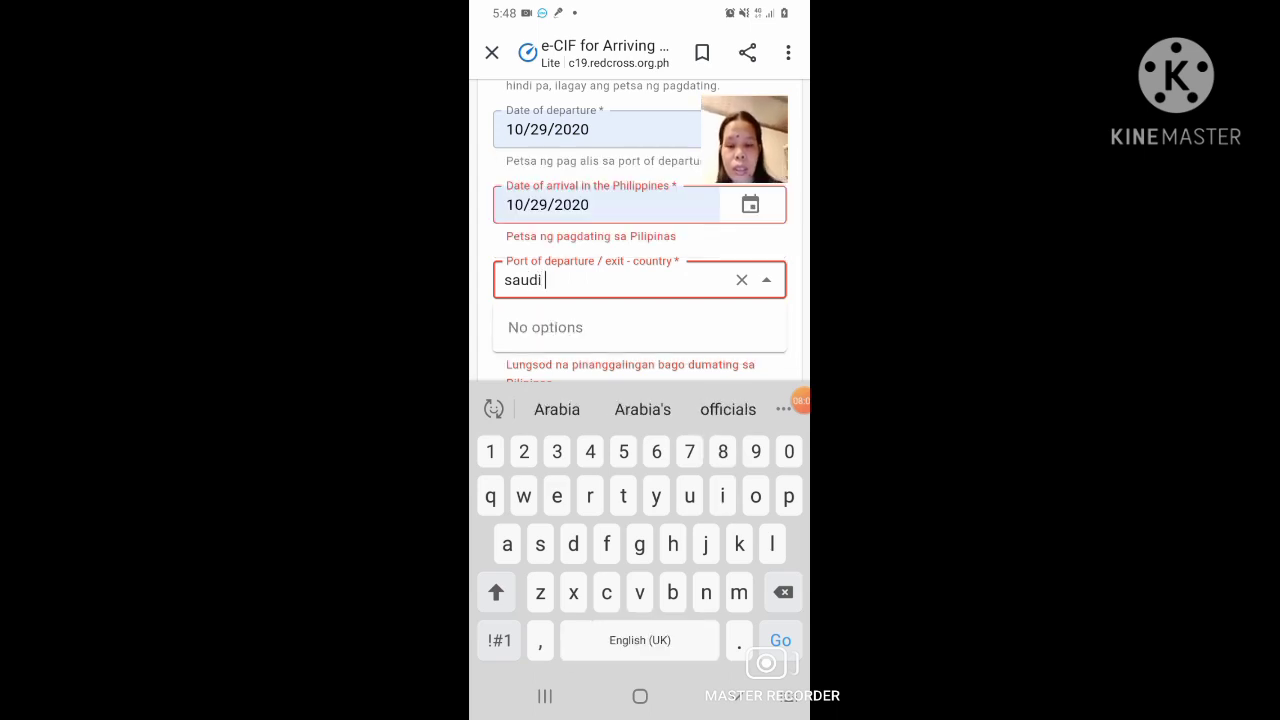
pyautogui.write(' ara')
pyautogui.click(557, 409)
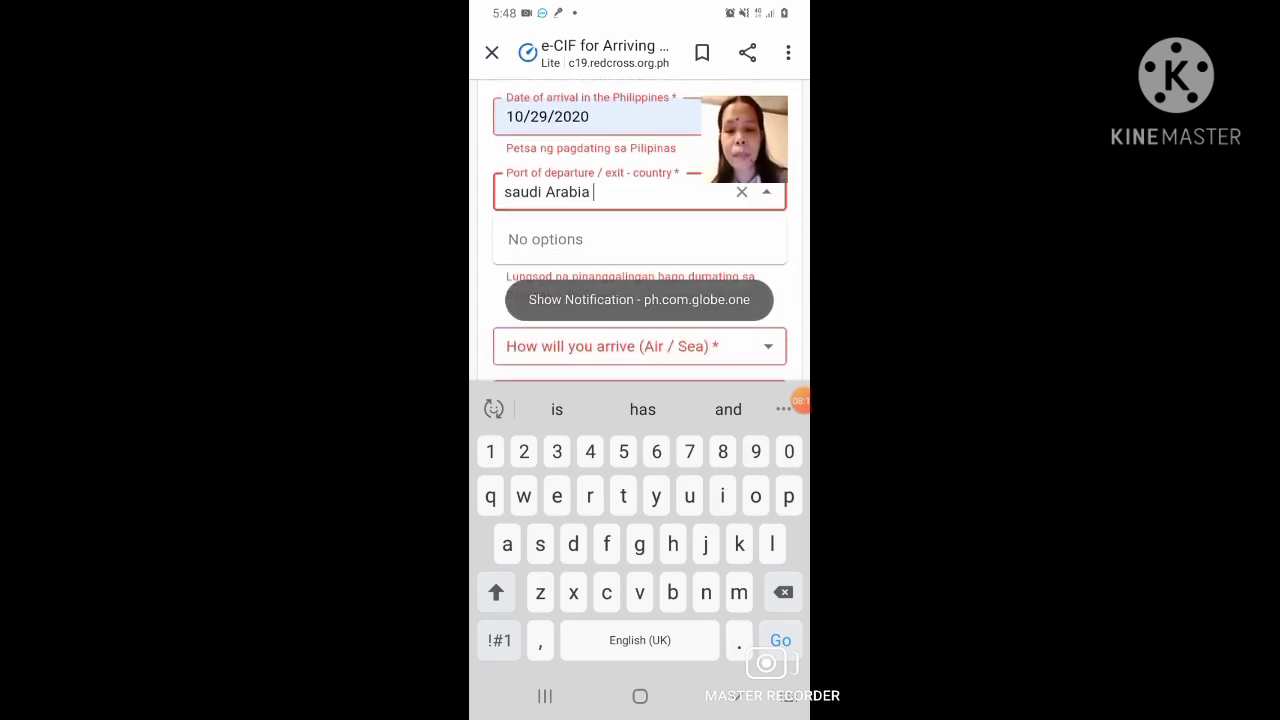
pyautogui.press('Escape')
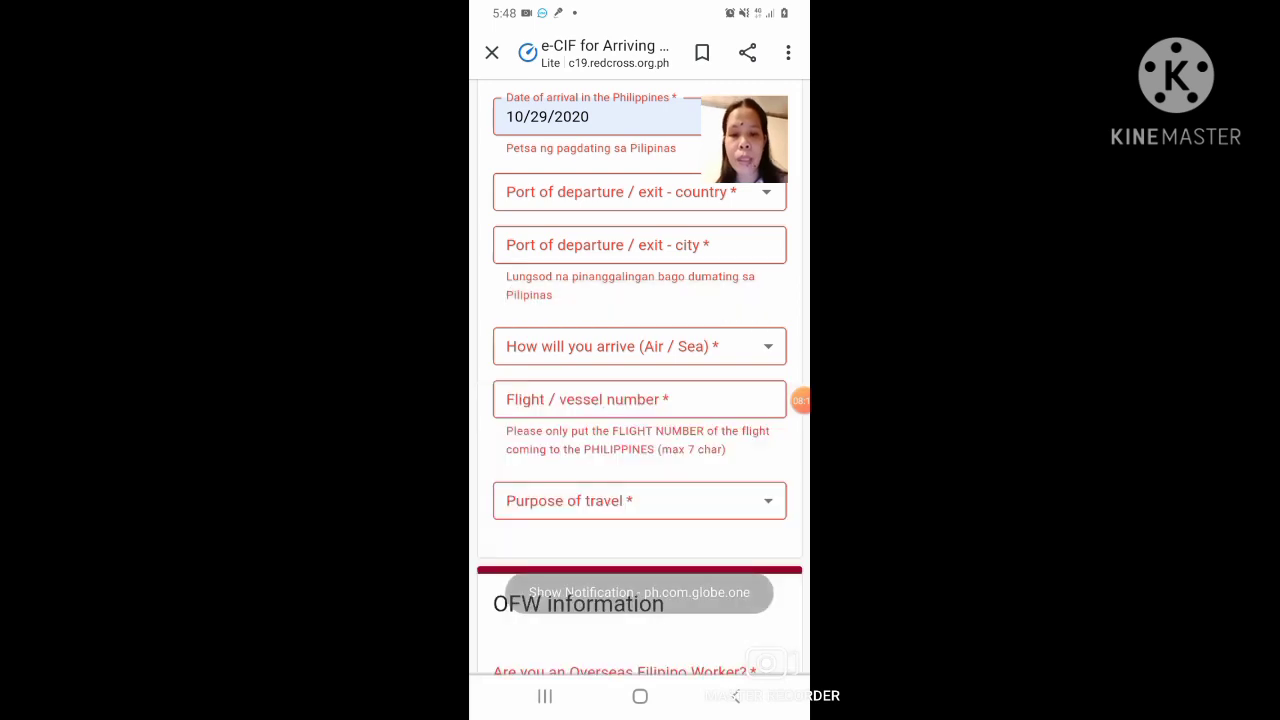
pyautogui.scroll(1, 640, 377)
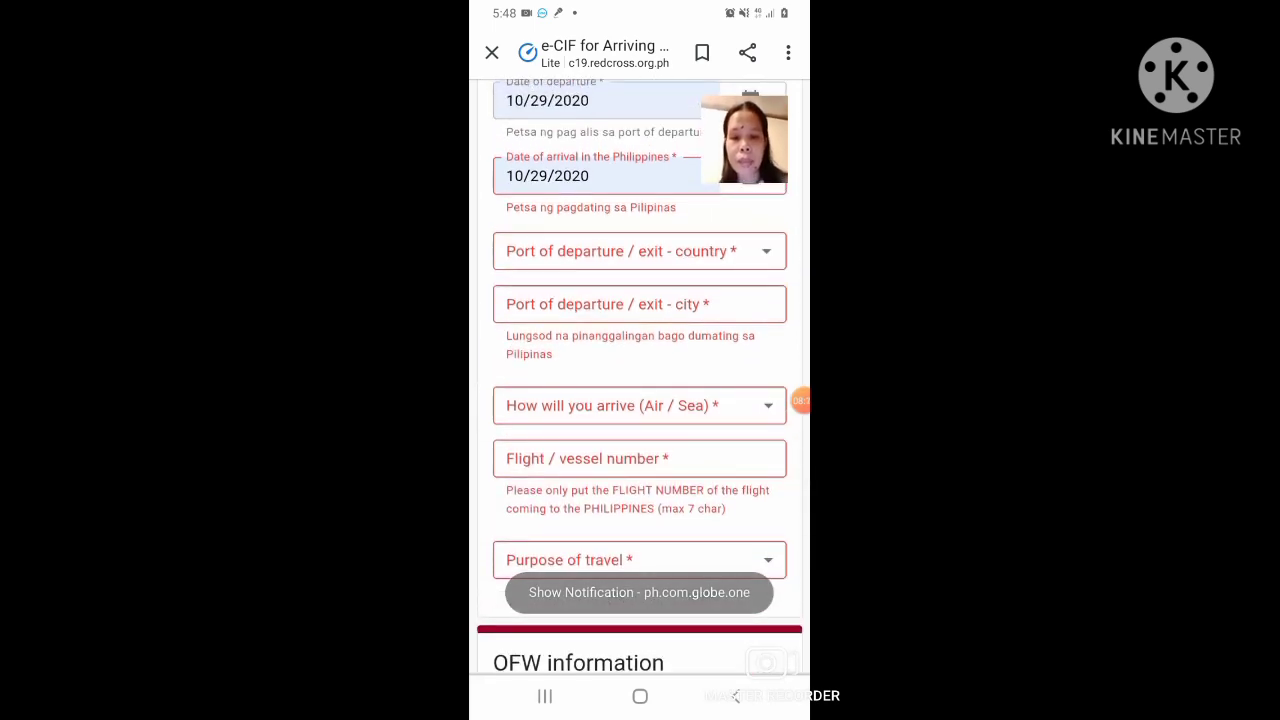
# Step: Scroll through the departure country list toward Saudi Arabia
pyautogui.click(766, 251)
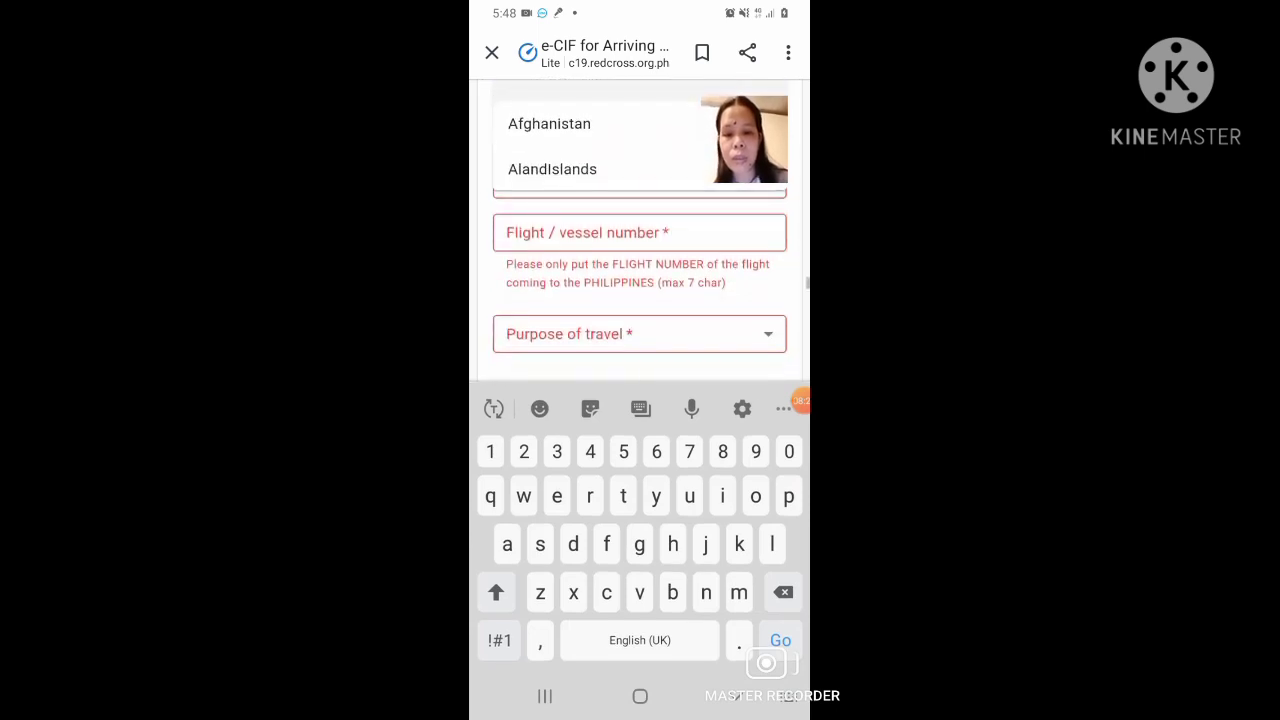
pyautogui.scroll(-2, 640, 200)
pyautogui.scroll(-3, 640, 200)
pyautogui.scroll(-3, 640, 200)
pyautogui.scroll(-3, 640, 200)
pyautogui.scroll(-3, 640, 200)
pyautogui.scroll(-3, 640, 200)
pyautogui.scroll(-3, 640, 200)
pyautogui.scroll(-3, 640, 200)
pyautogui.scroll(-3, 640, 200)
pyautogui.scroll(-3, 640, 200)
pyautogui.scroll(-3, 640, 230)
pyautogui.scroll(-5, 640, 230)
pyautogui.scroll(5, 640, 230)
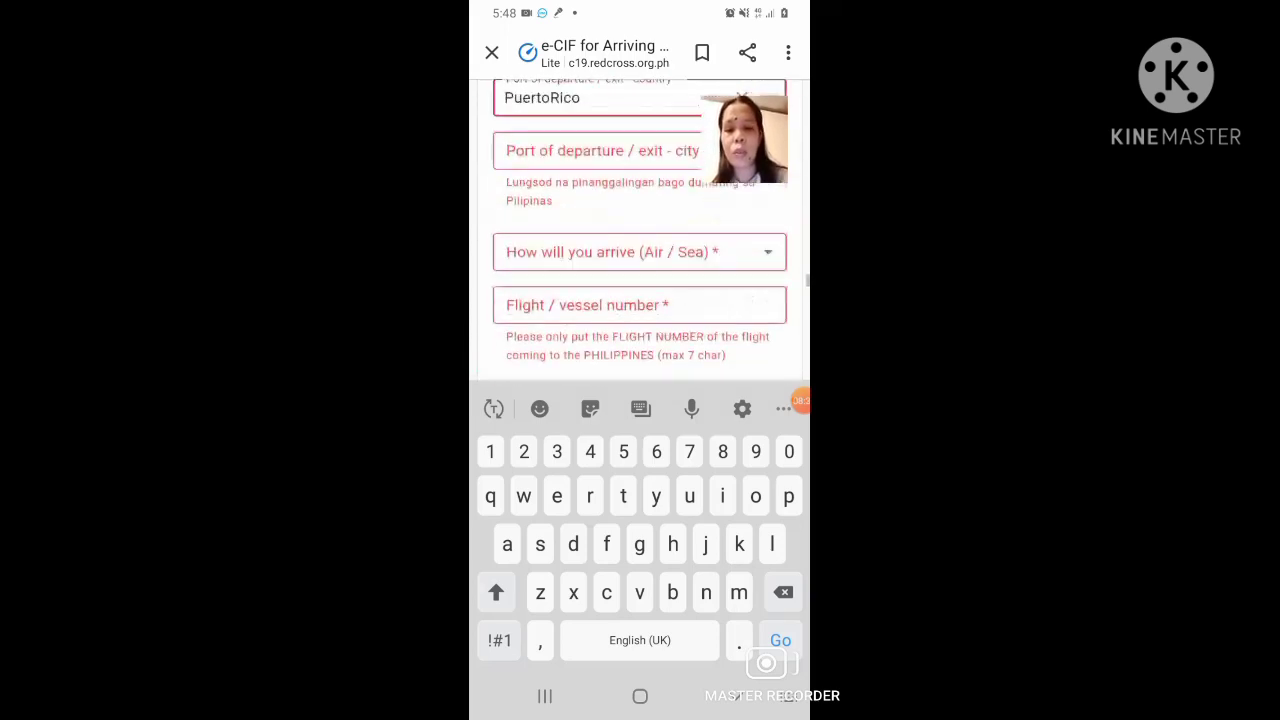
pyautogui.scroll(3, 640, 230)
pyautogui.scroll(3, 640, 230)
pyautogui.scroll(-1, 640, 230)
pyautogui.scroll(-1, 640, 230)
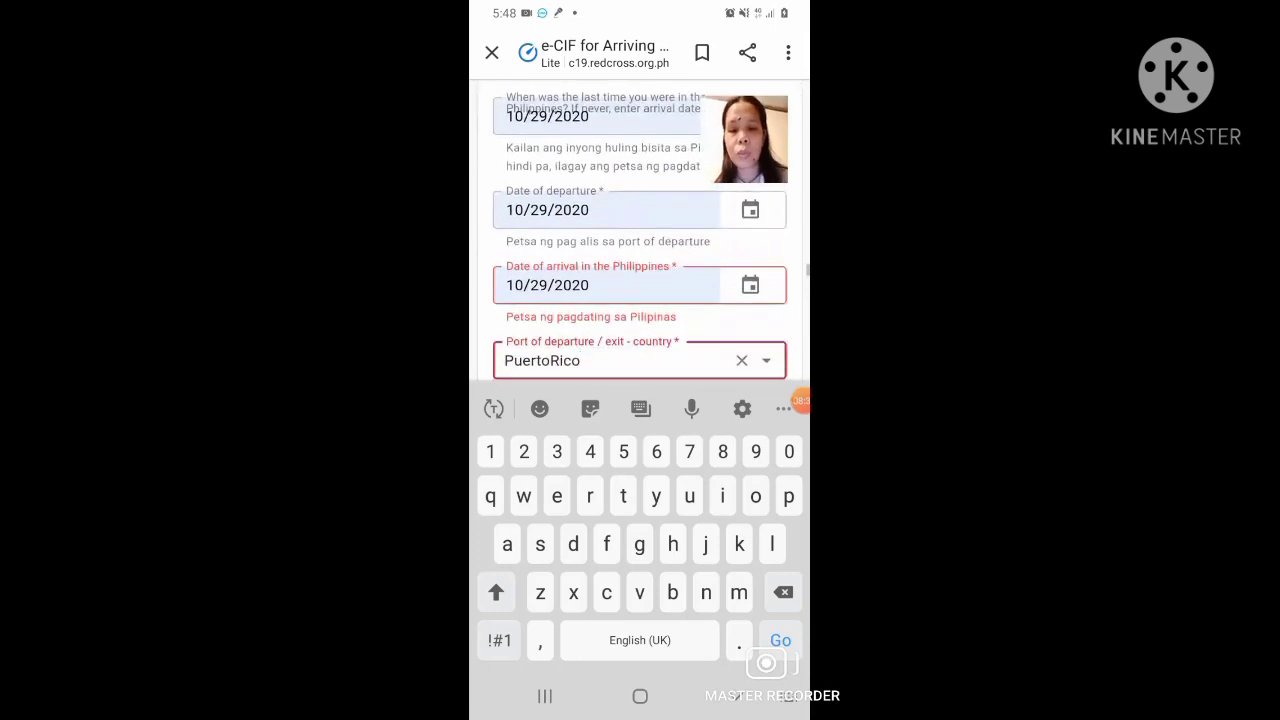
pyautogui.scroll(-1, 640, 230)
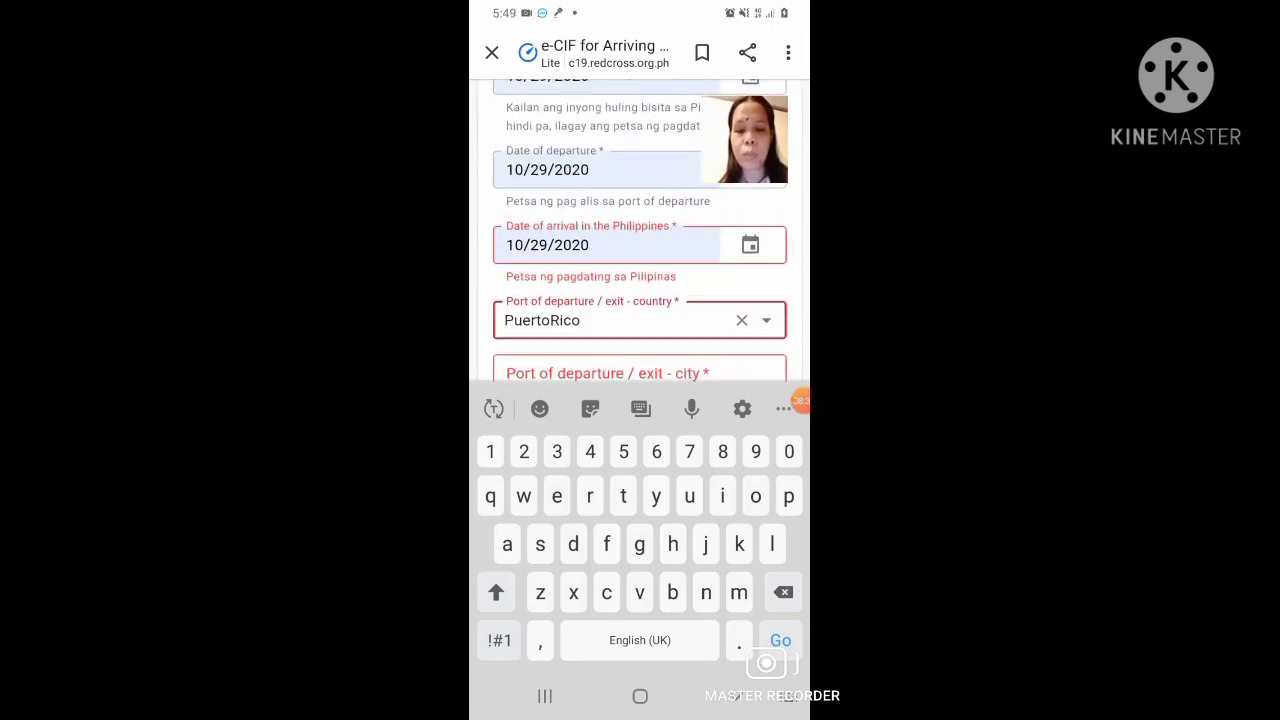
# Step: Replace PuertoRico by selecting SaudiArabia in the departure country list
pyautogui.click(766, 320)
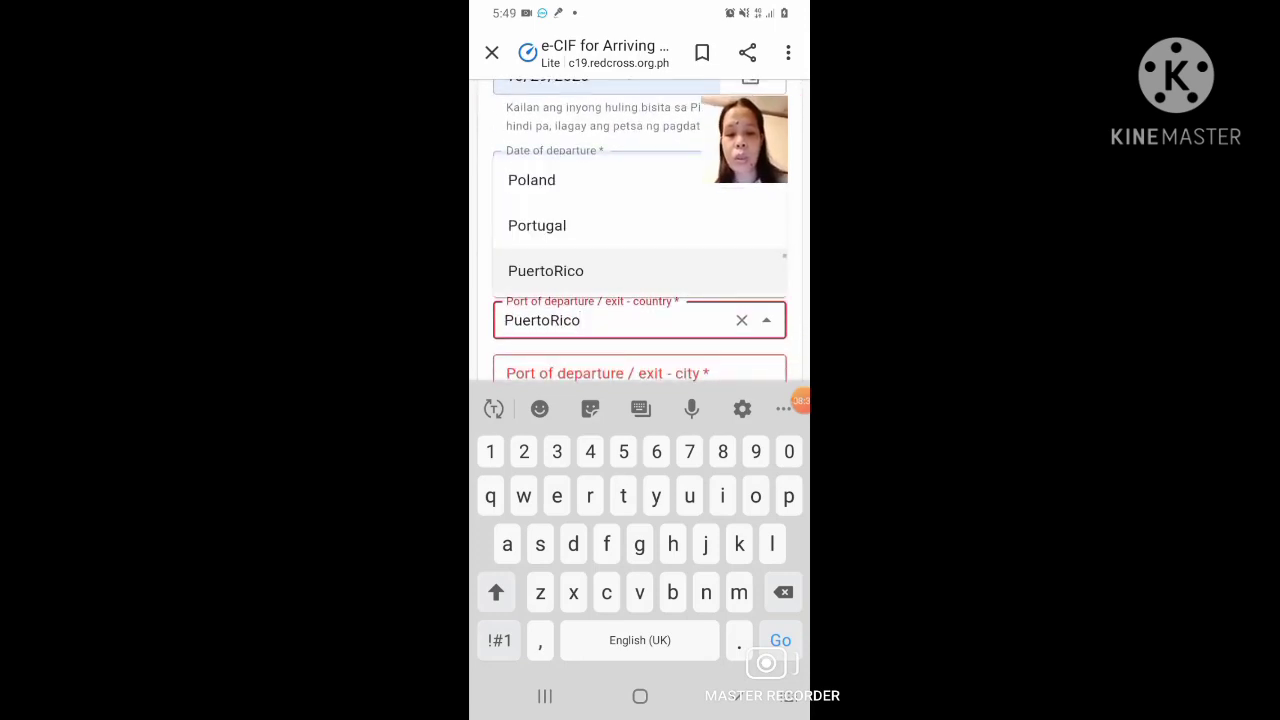
pyautogui.click(545, 270)
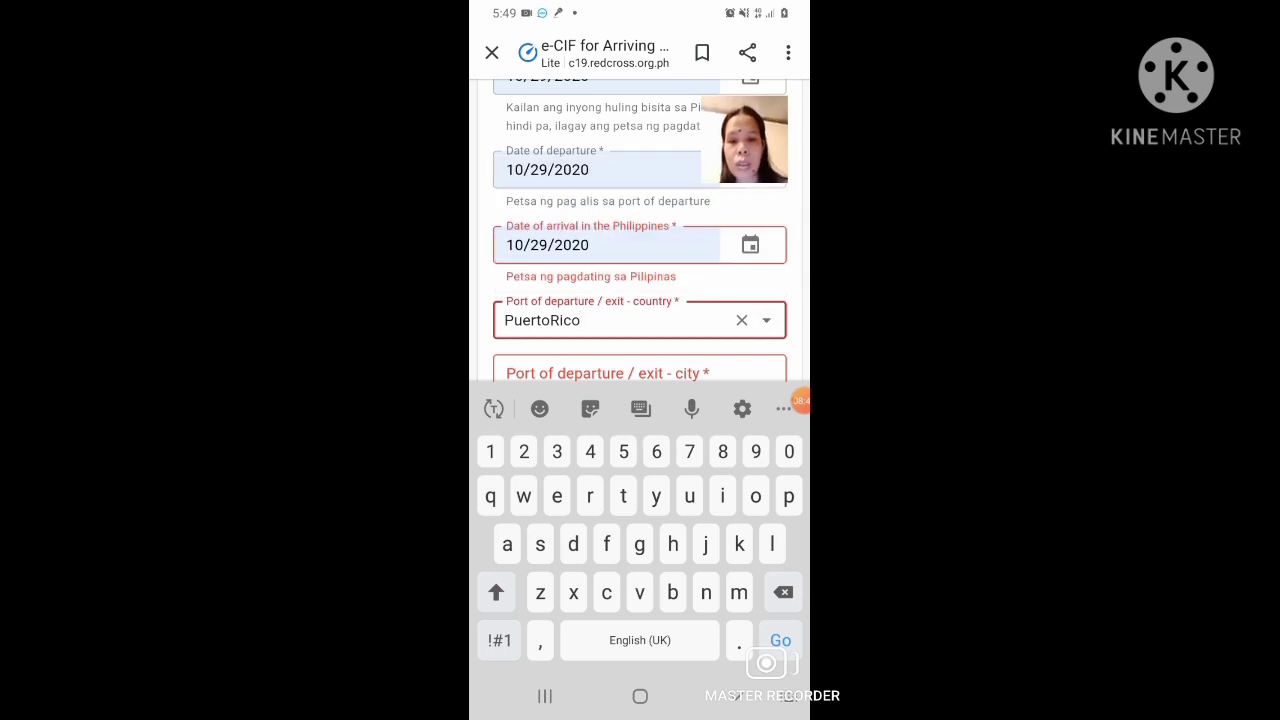
pyautogui.click(766, 320)
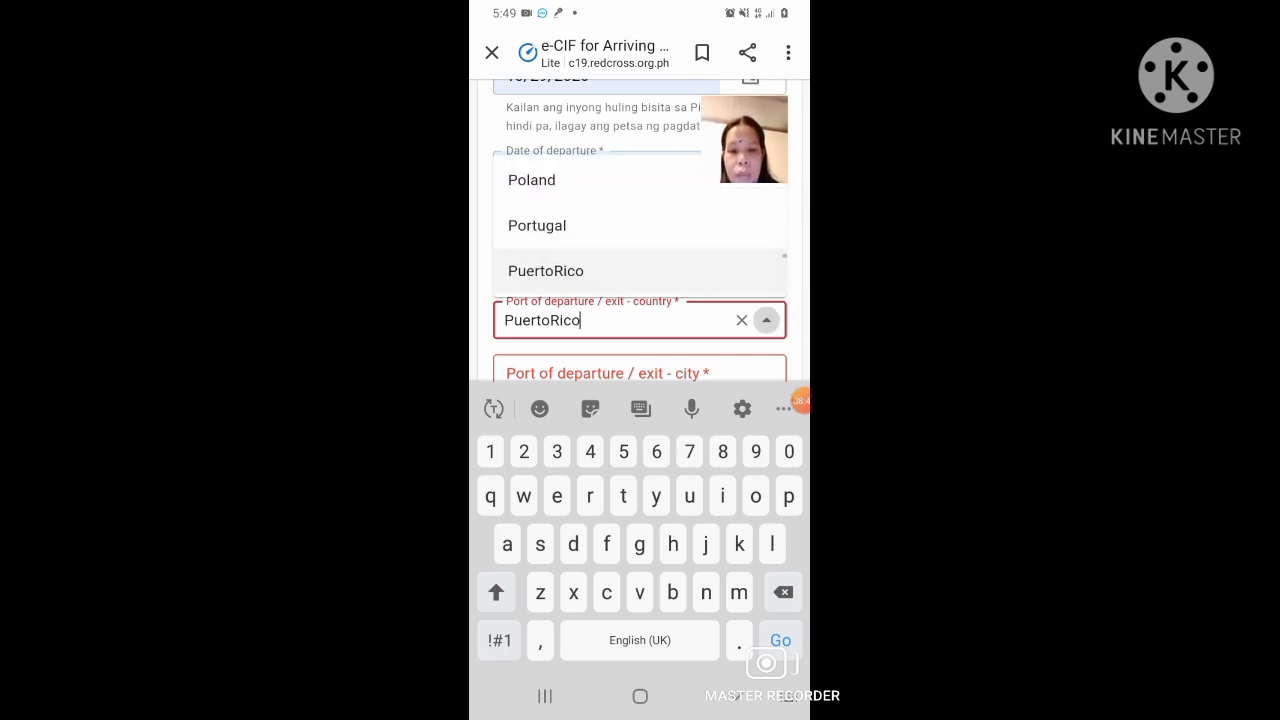
pyautogui.scroll(-1, 640, 220)
pyautogui.scroll(-2, 640, 220)
pyautogui.scroll(-1, 640, 220)
pyautogui.scroll(-1, 640, 220)
pyautogui.scroll(-2, 640, 220)
pyautogui.scroll(-1, 640, 220)
pyautogui.scroll(-2, 640, 220)
pyautogui.scroll(-1, 640, 220)
pyautogui.scroll(-1, 640, 220)
pyautogui.scroll(-2, 640, 220)
pyautogui.scroll(-1, 640, 220)
pyautogui.scroll(-1, 640, 220)
pyautogui.scroll(-1, 640, 220)
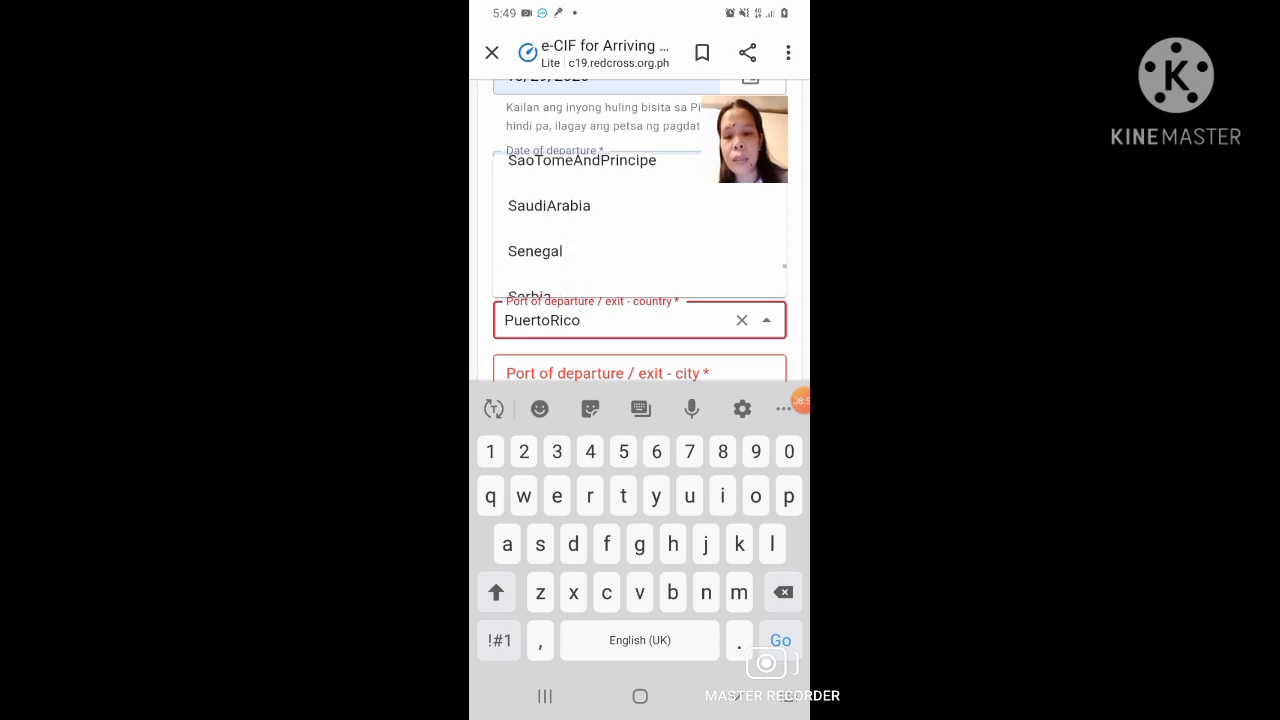
pyautogui.click(549, 205)
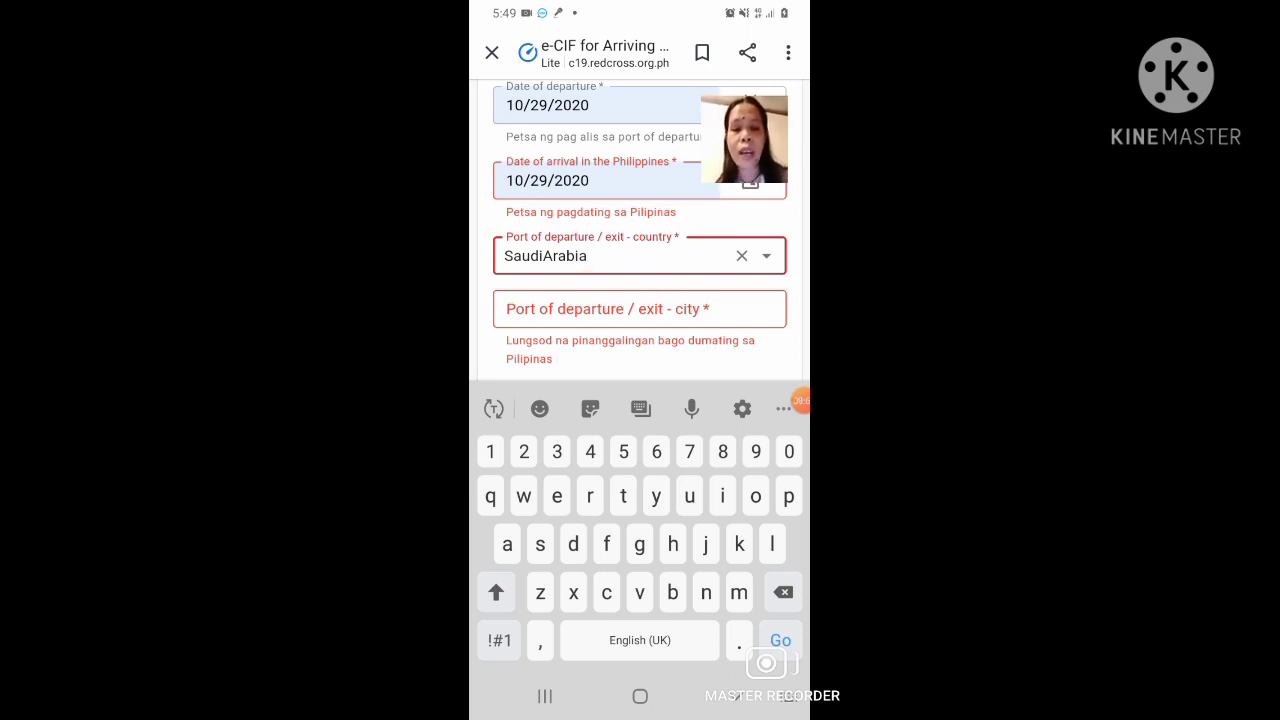
# Step: Autofill the port of departure city as 'riyadh saudi'
pyautogui.click(640, 309)
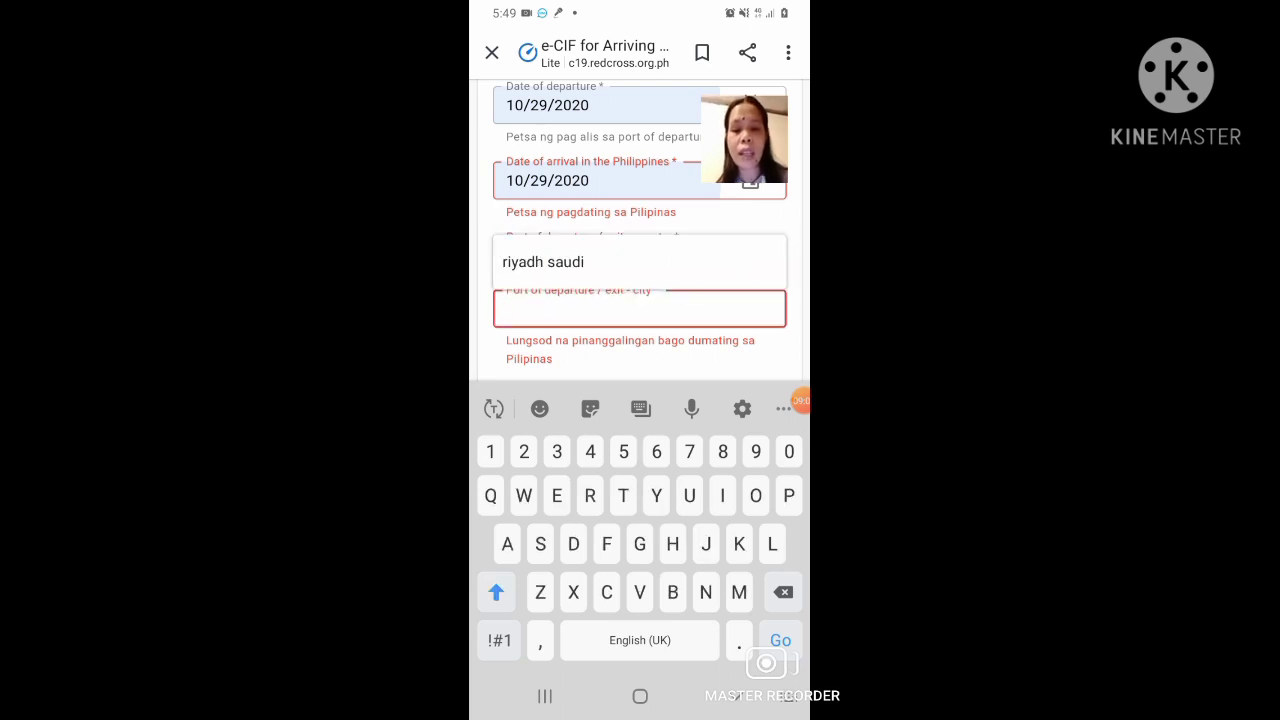
pyautogui.click(543, 262)
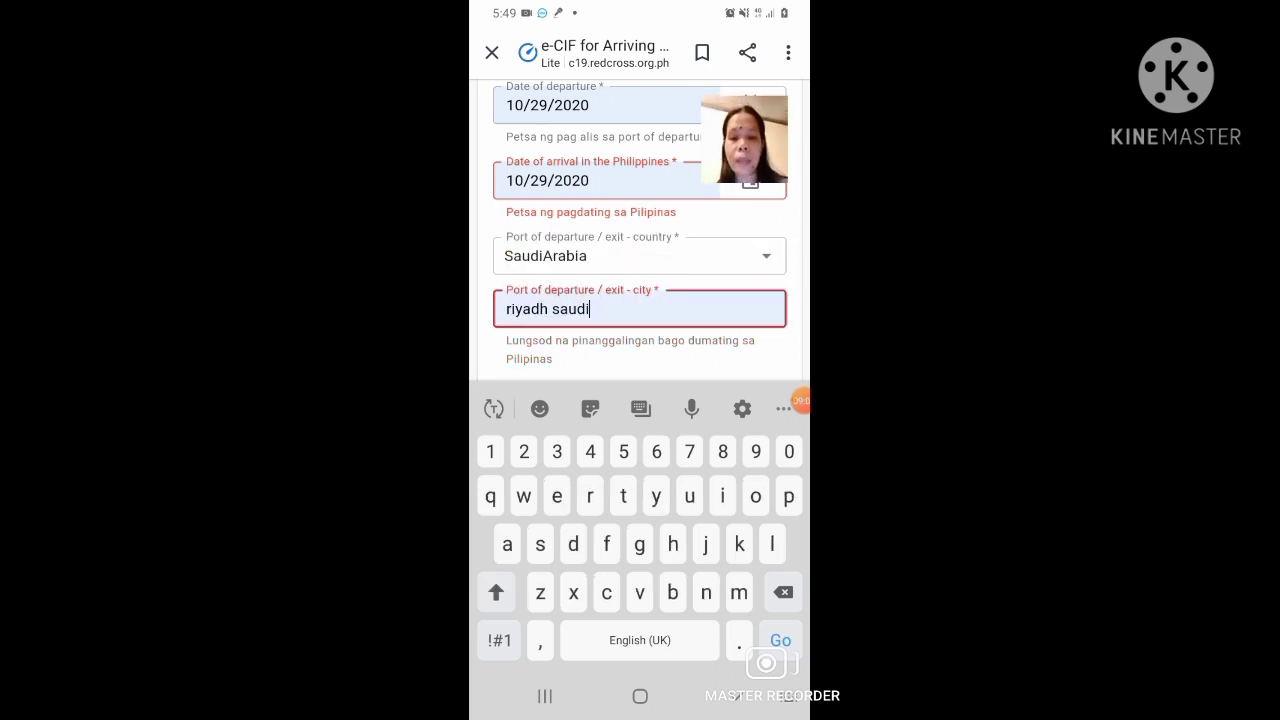
pyautogui.scroll(-2, 640, 230)
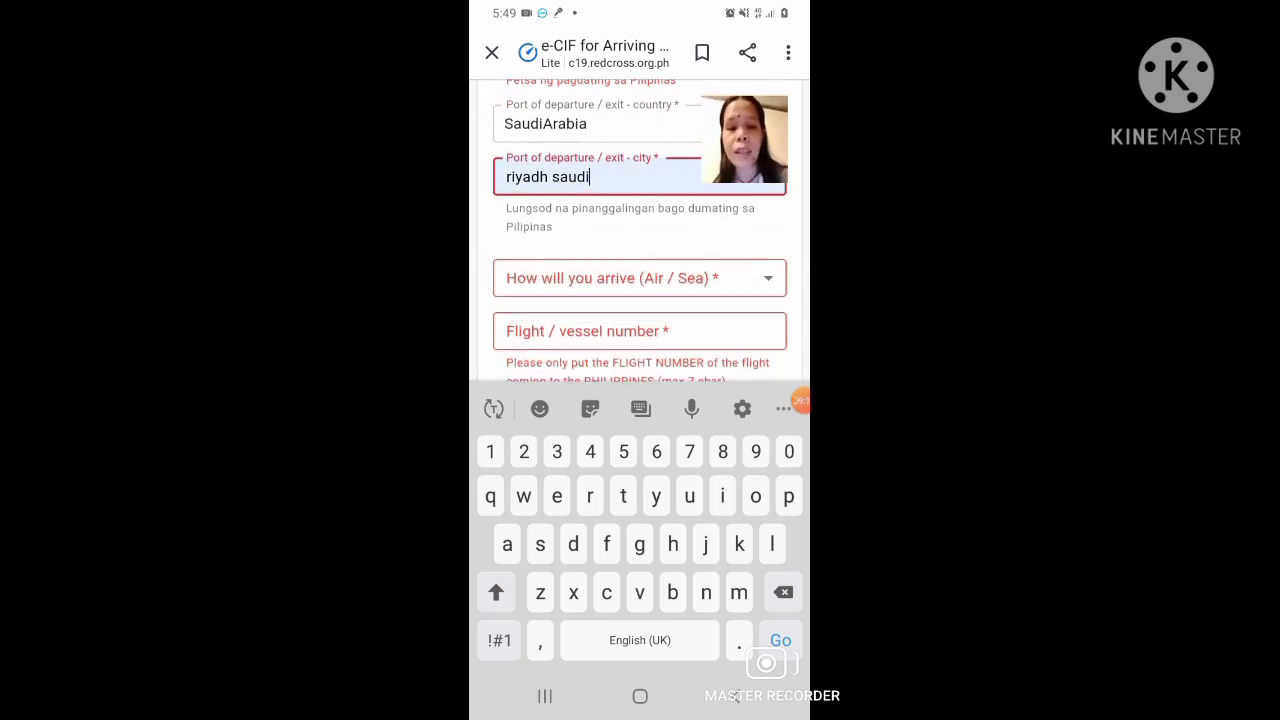
# Step: Choose Air as the arrival method and accept flight number PR5655
pyautogui.click(640, 278)
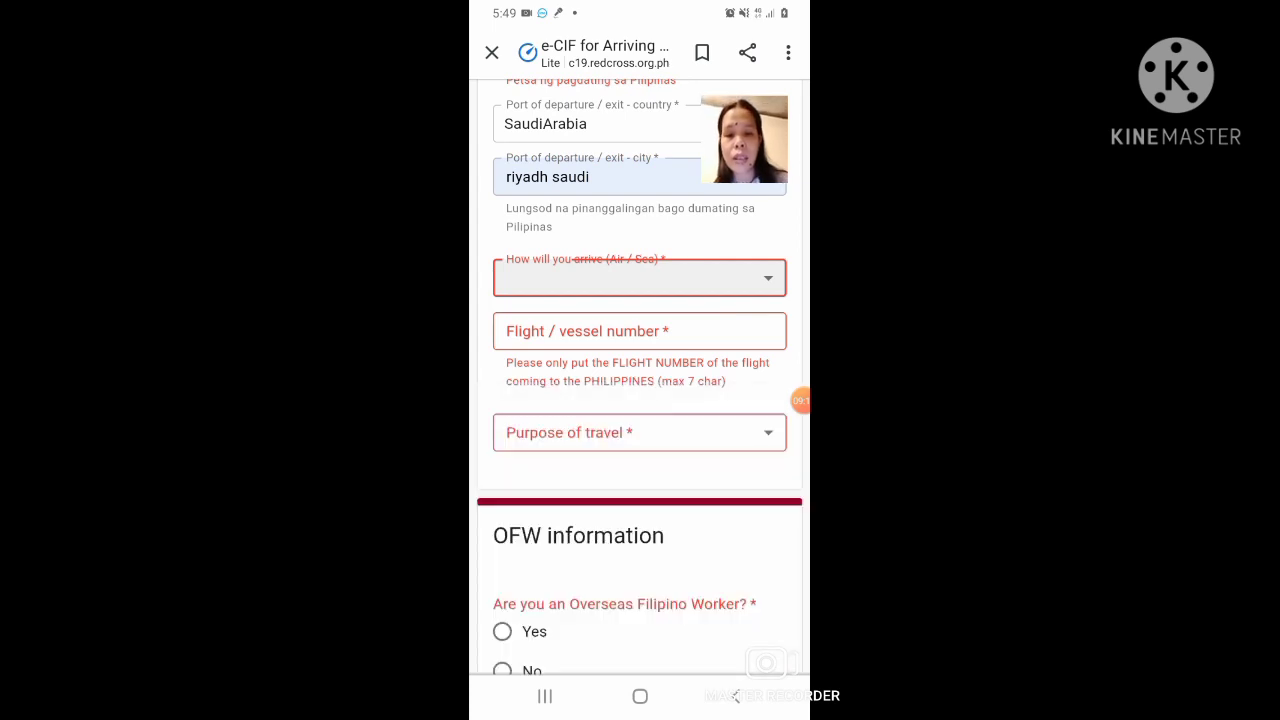
pyautogui.click(640, 278)
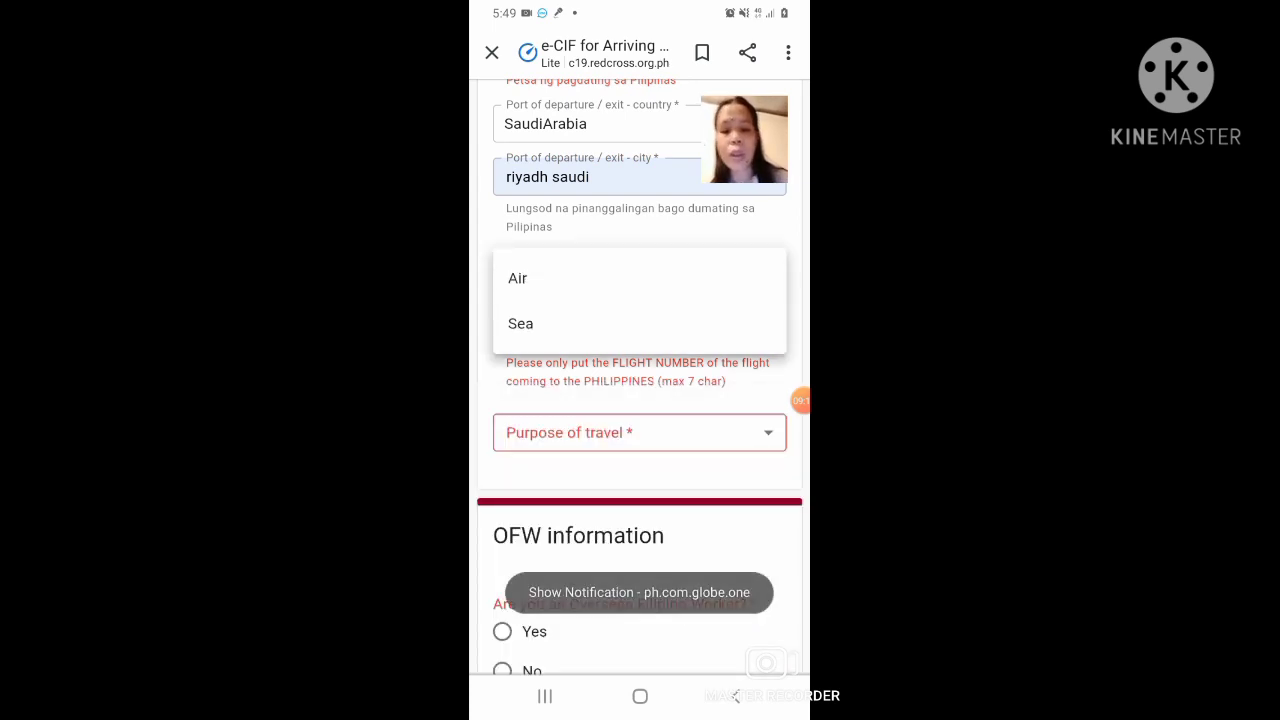
pyautogui.click(640, 278)
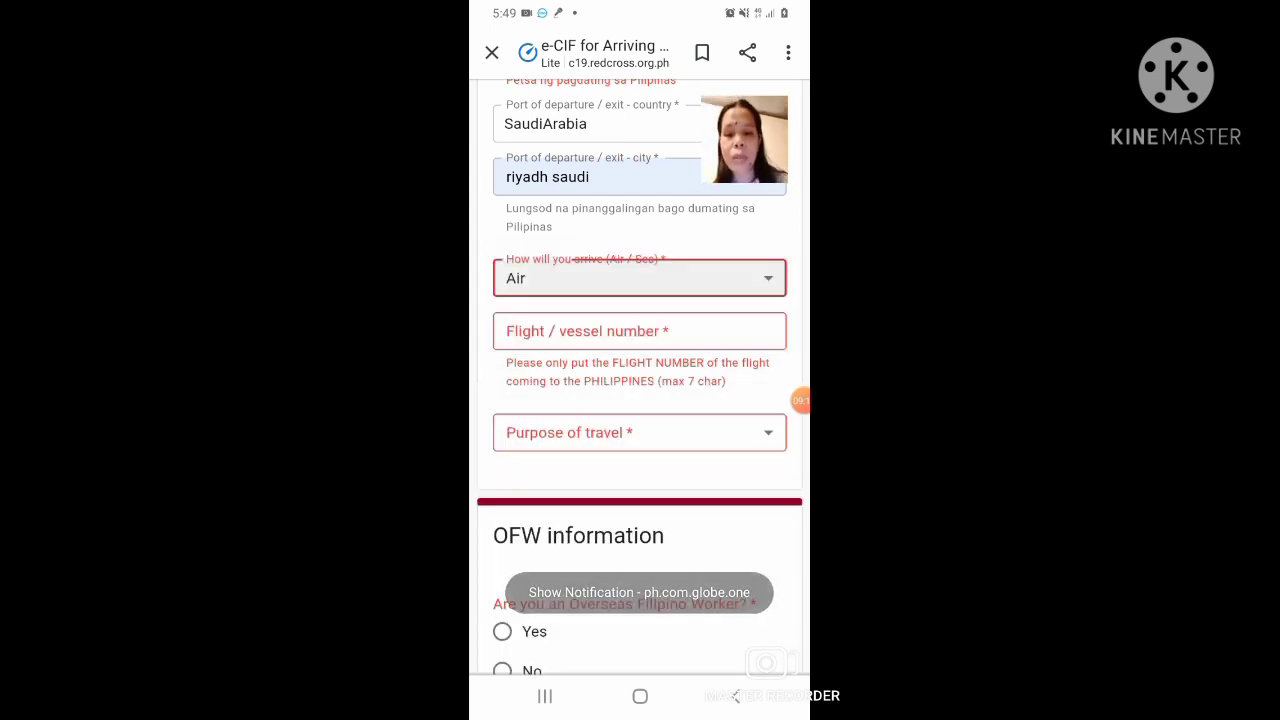
pyautogui.scroll(-1, 640, 350)
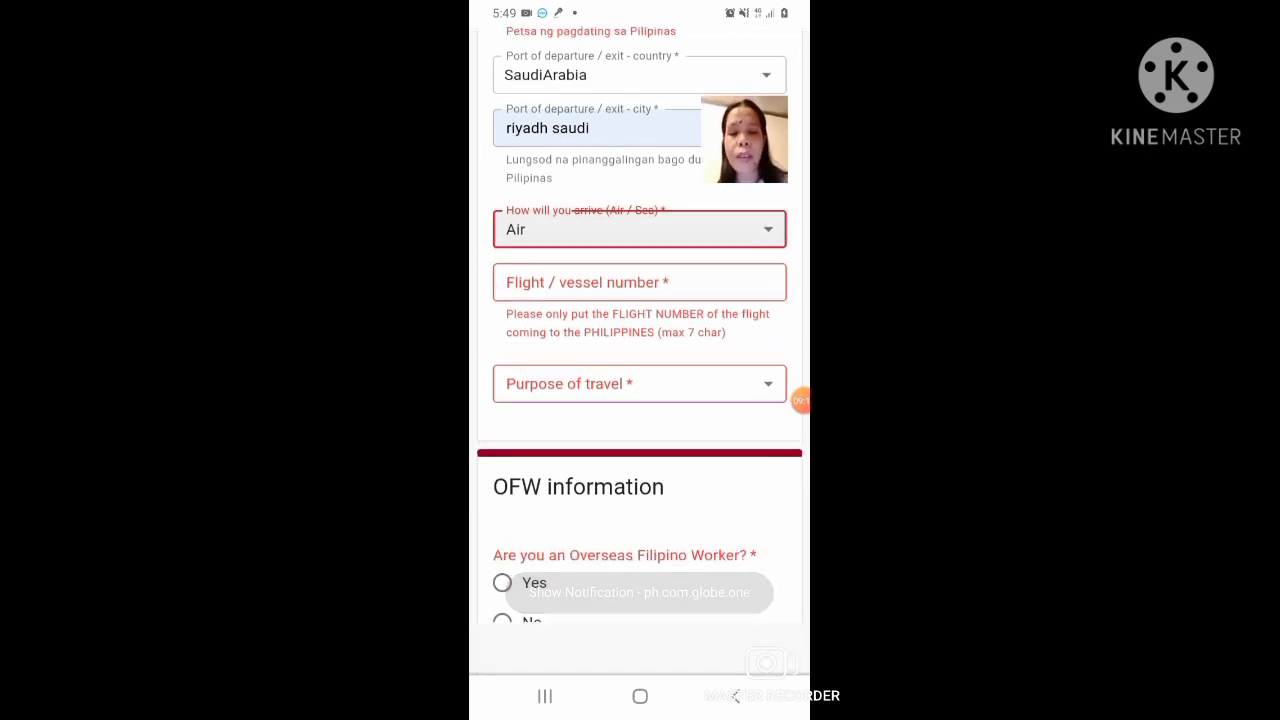
pyautogui.click(640, 282)
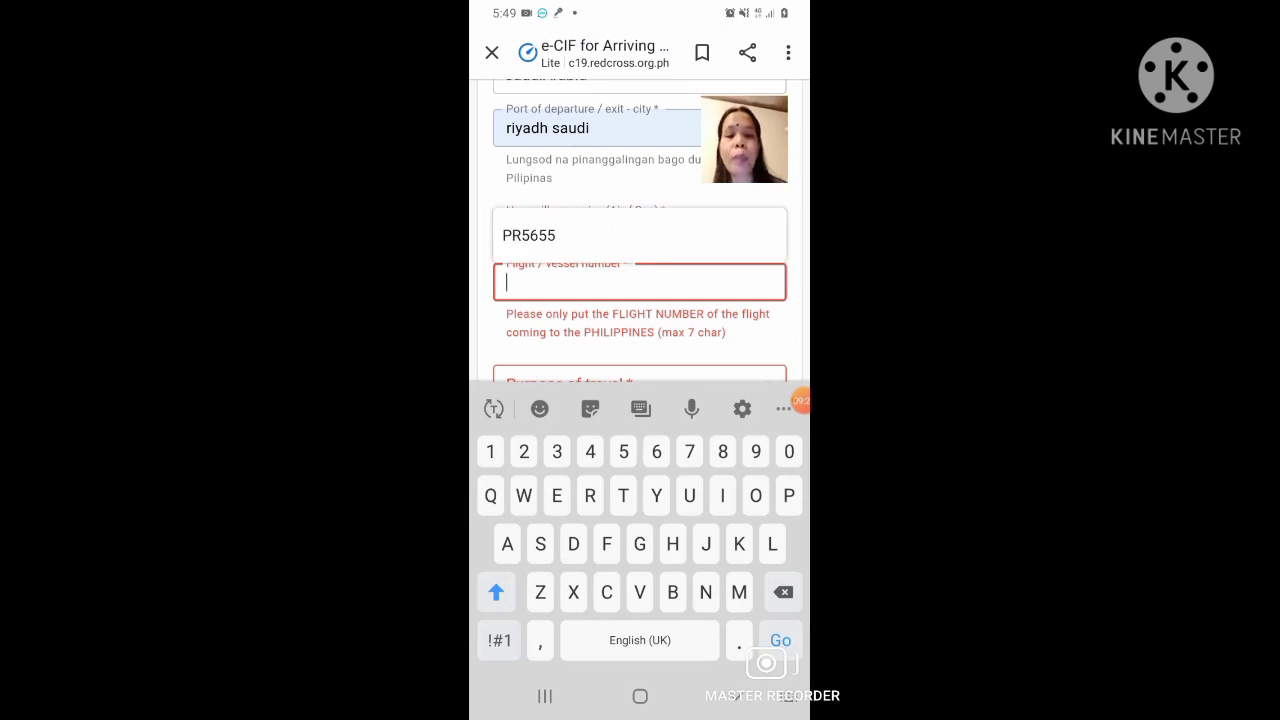
pyautogui.click(560, 235)
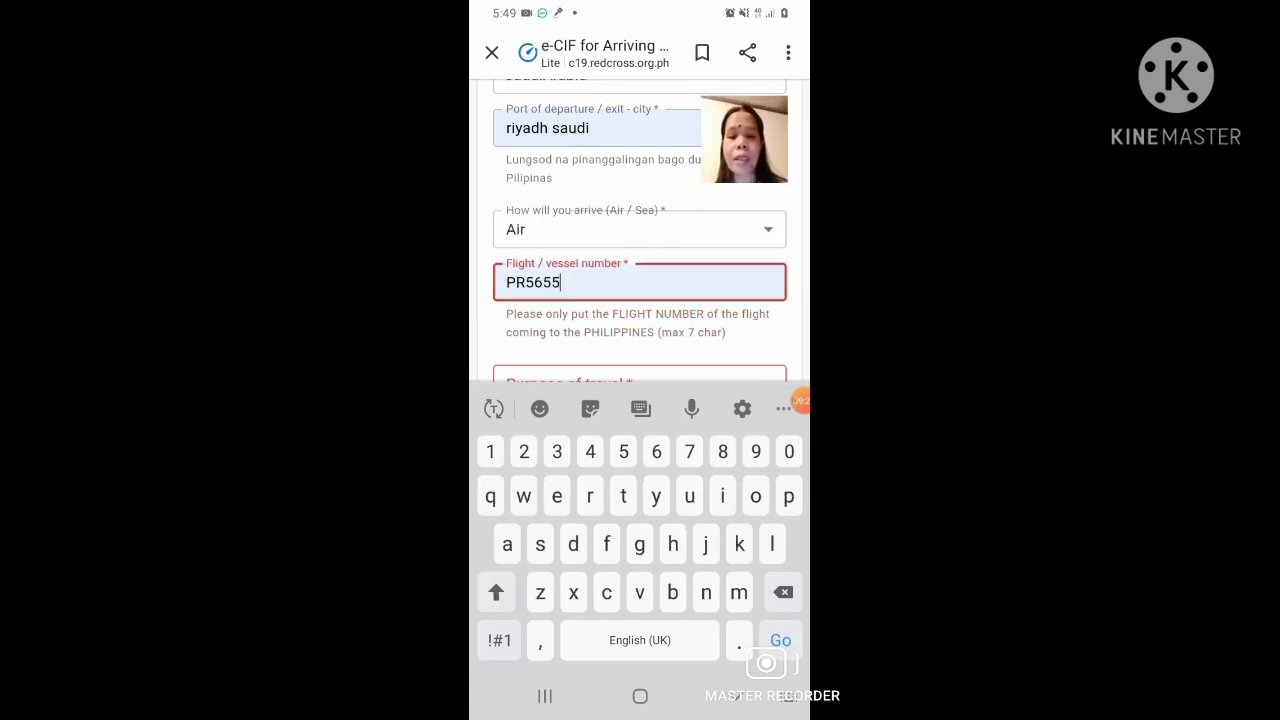
pyautogui.scroll(-1, 640, 220)
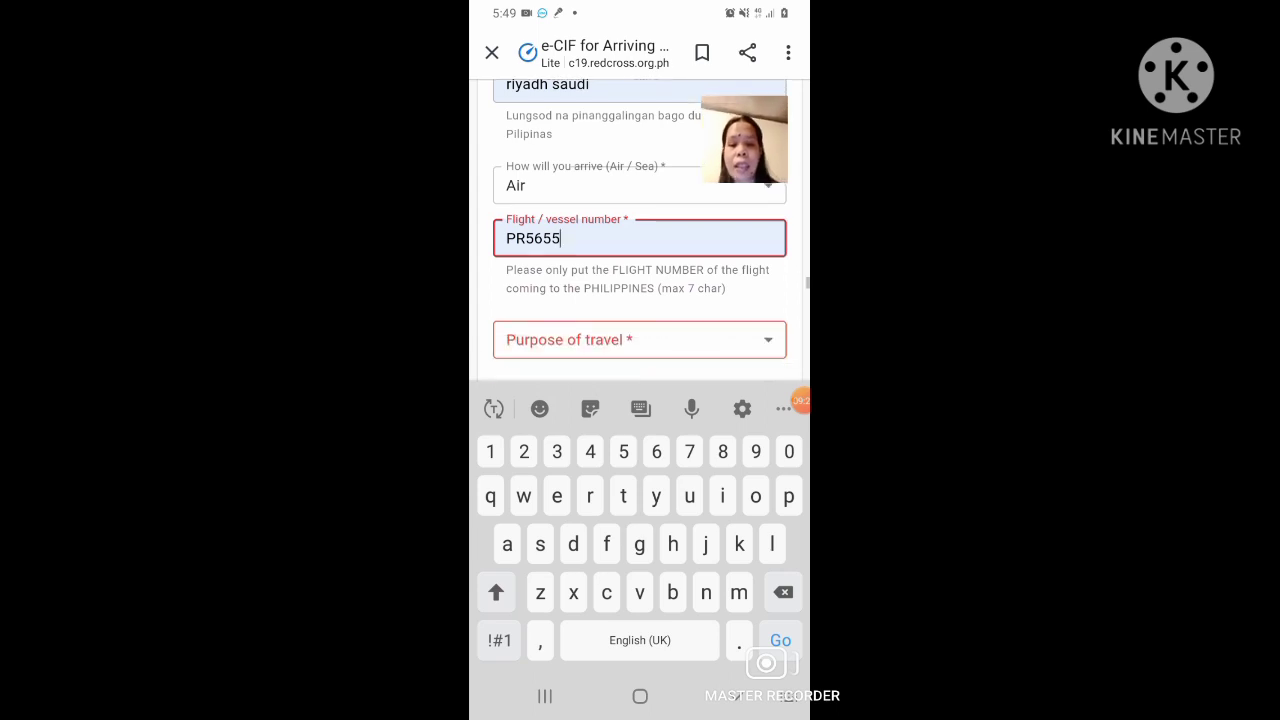
pyautogui.scroll(-1, 640, 230)
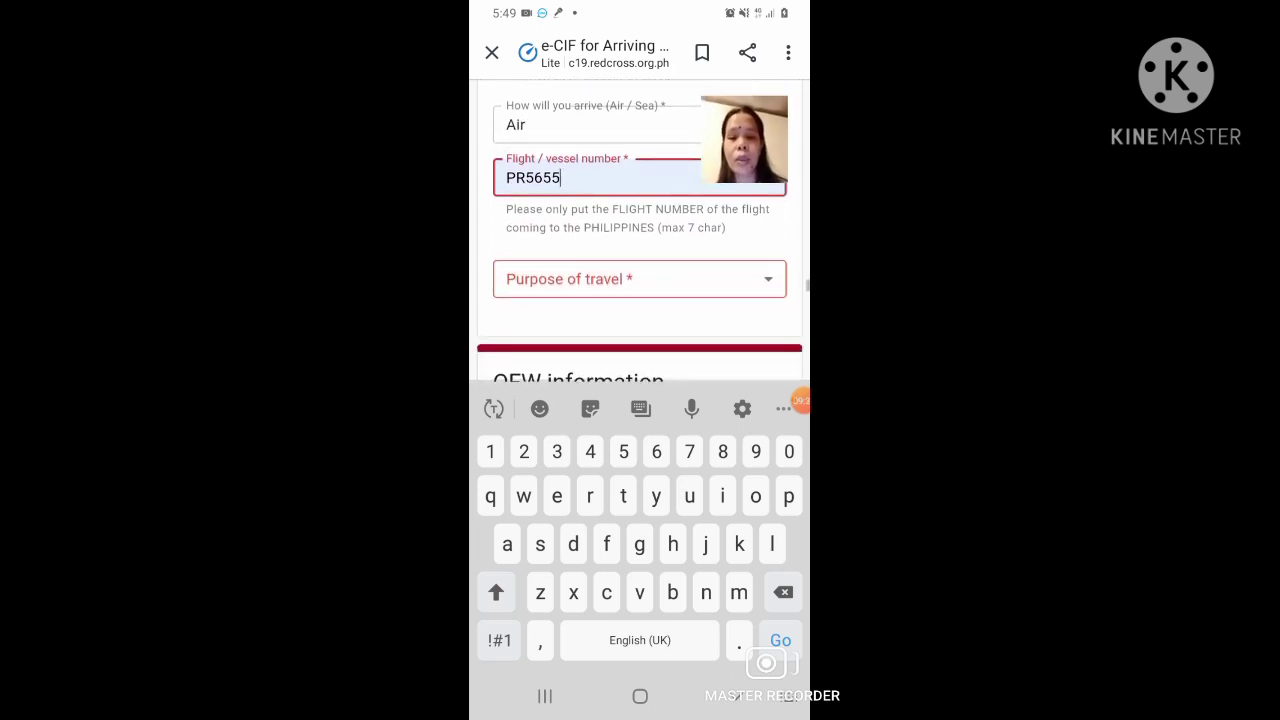
# Step: Set the purpose of travel to Pleasure / vacation
pyautogui.click(640, 279)
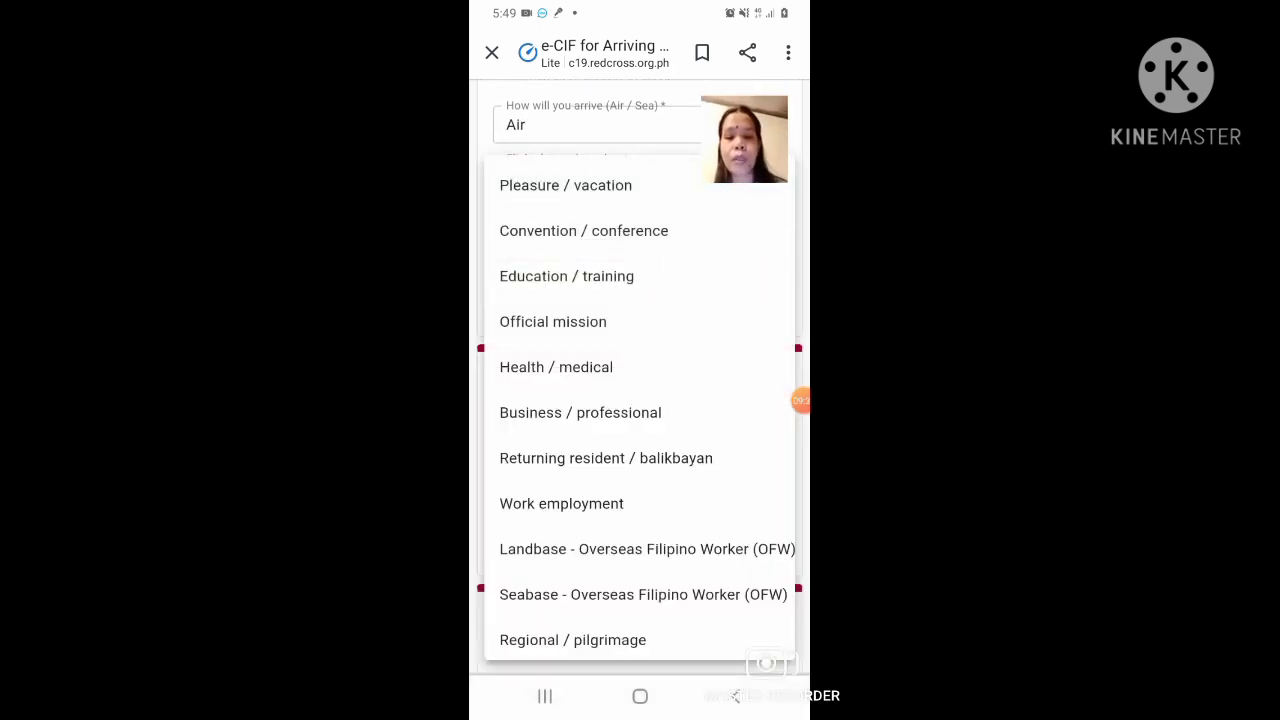
pyautogui.click(566, 185)
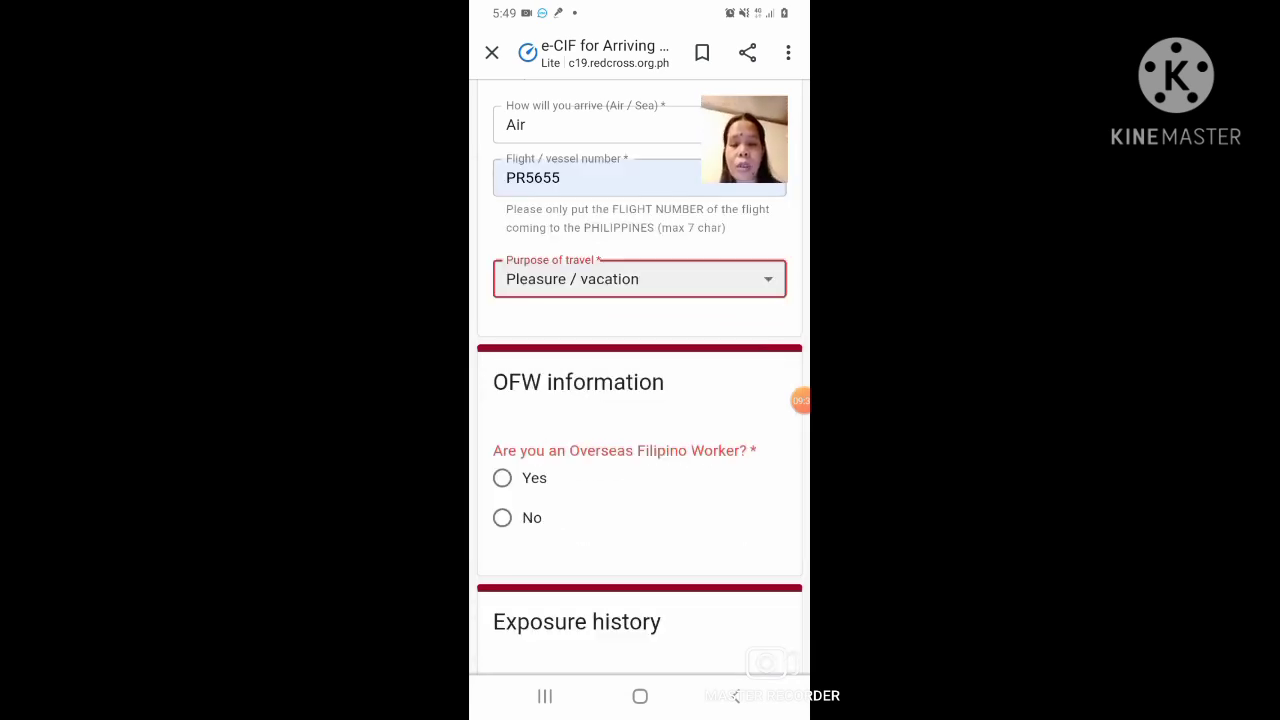
pyautogui.scroll(-1, 640, 400)
pyautogui.scroll(-1, 640, 400)
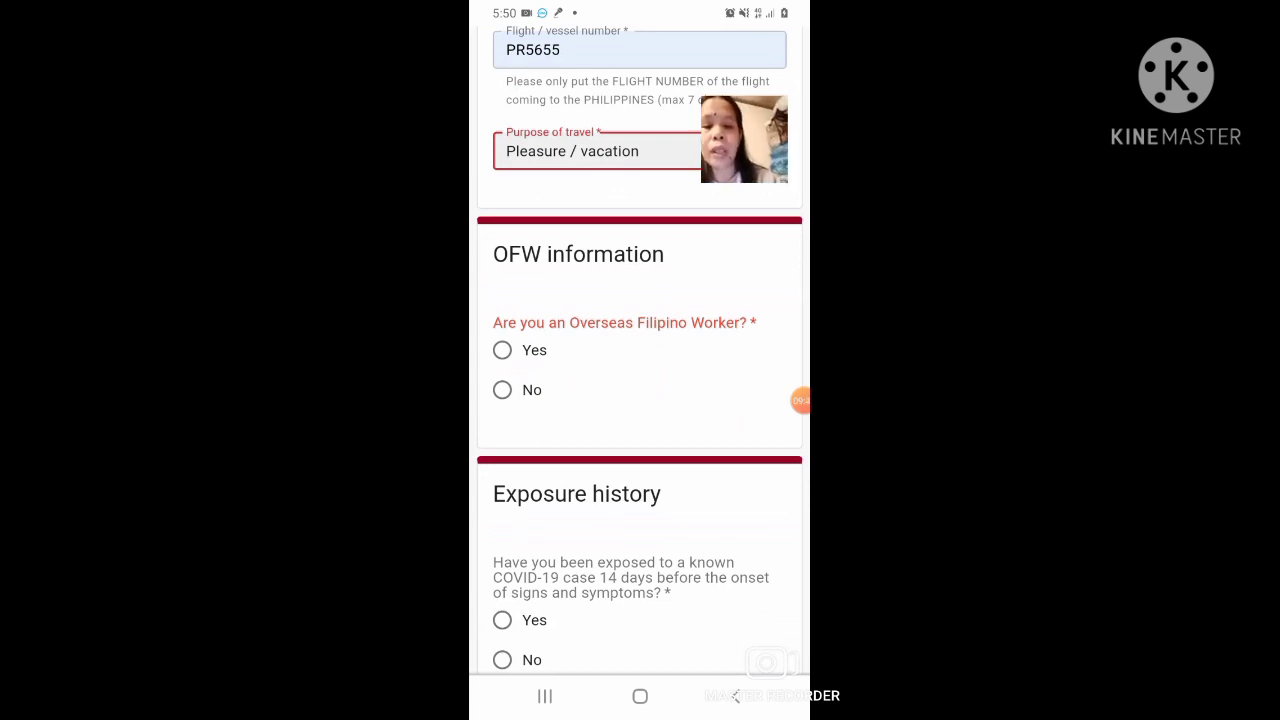
# Step: Mark the traveller as a Land-based OFW not working for an LMA
pyautogui.click(502, 350)
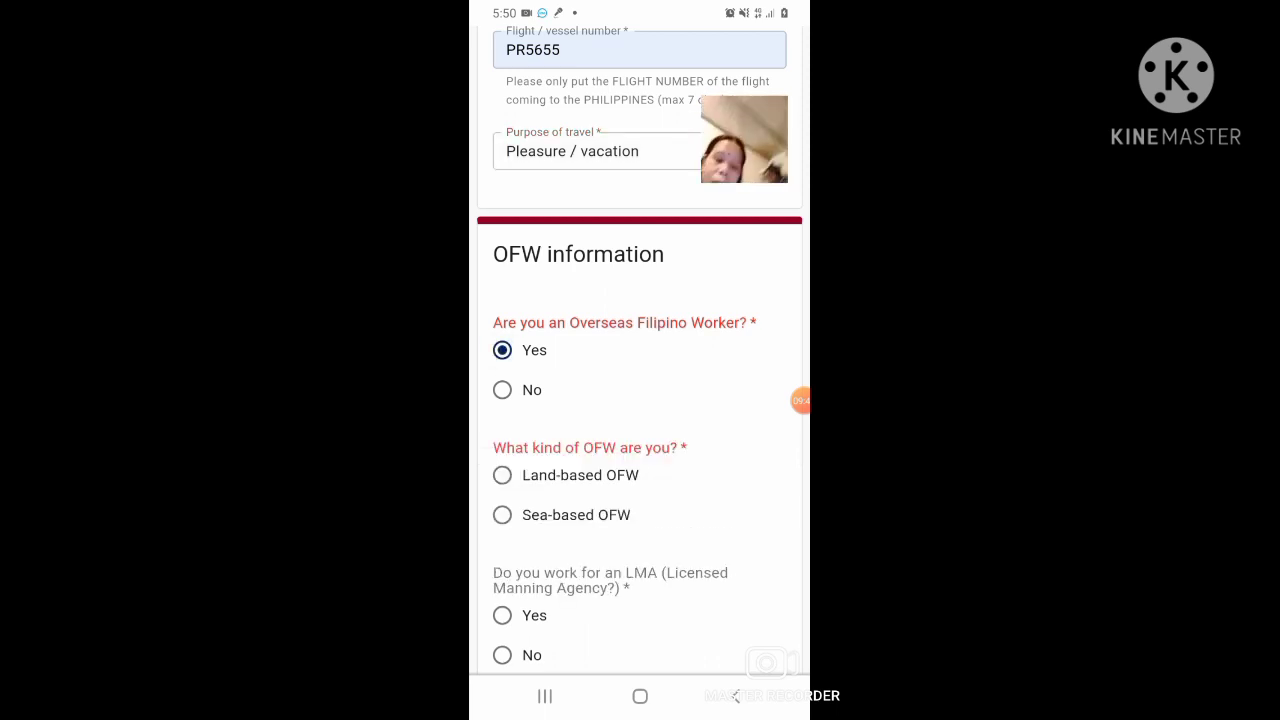
pyautogui.scroll(-2, 640, 400)
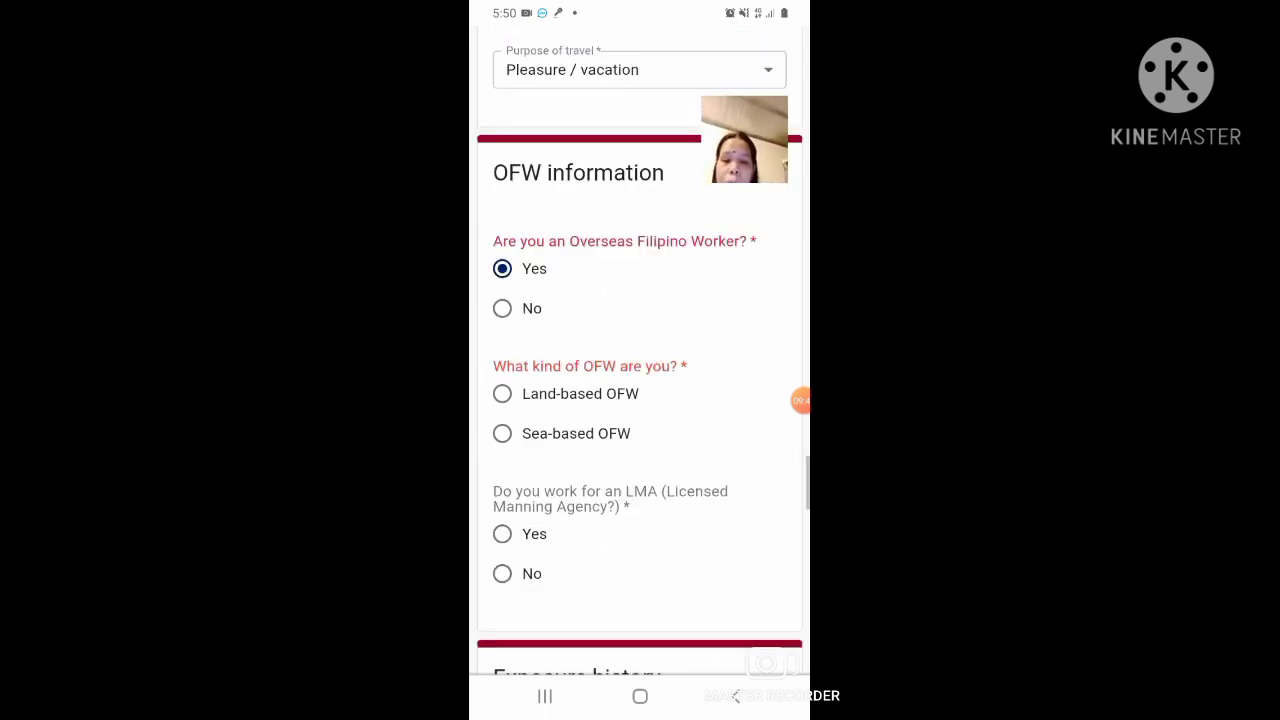
pyautogui.scroll(-1, 640, 400)
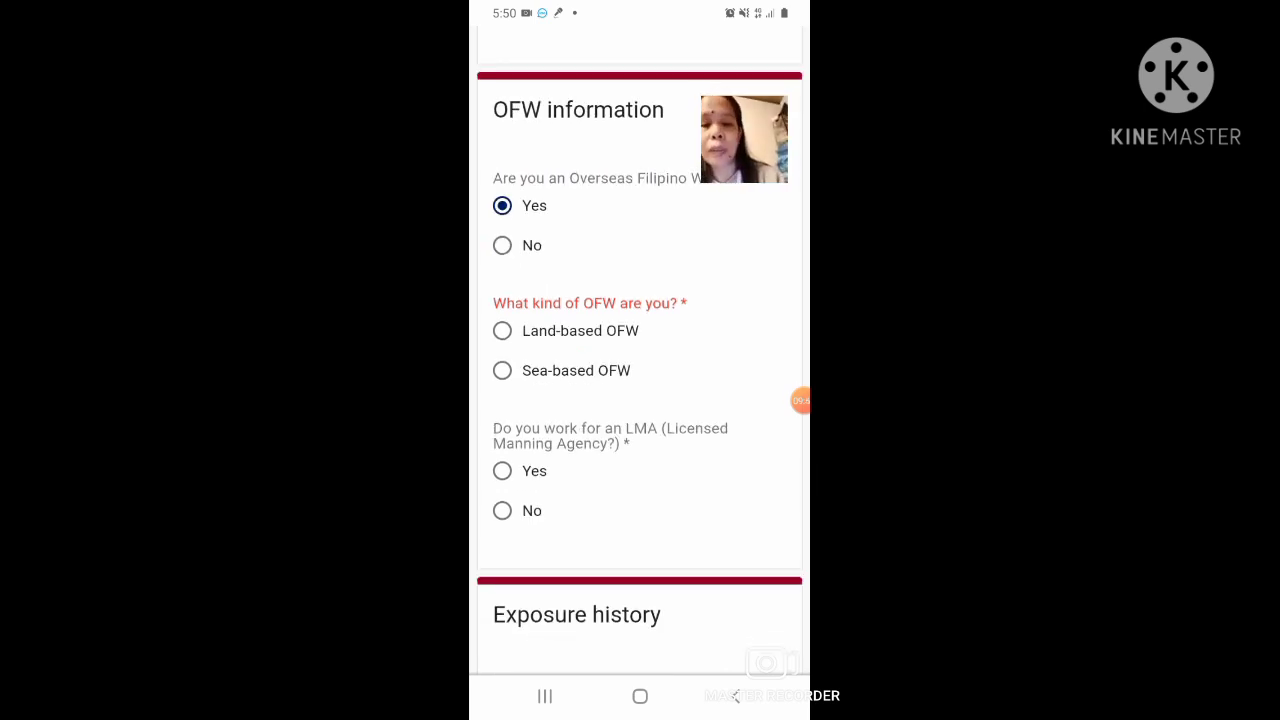
pyautogui.click(502, 330)
pyautogui.scroll(-2, 640, 400)
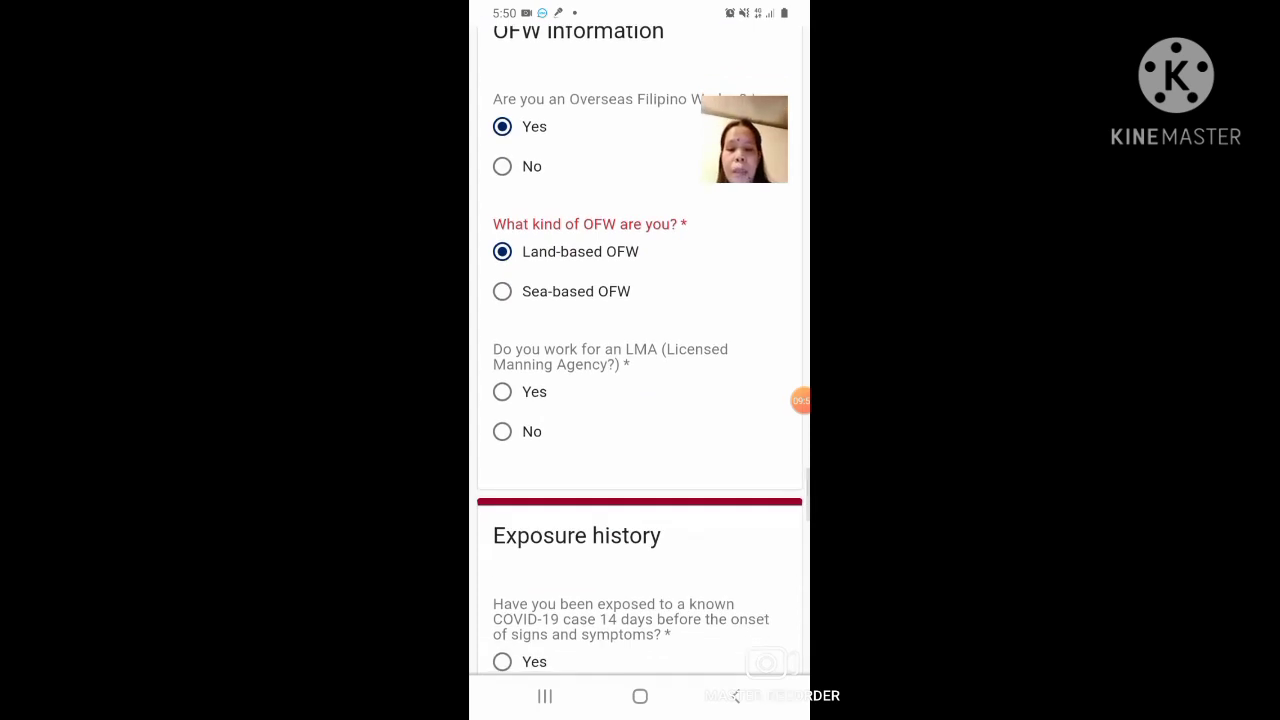
pyautogui.scroll(-2, 640, 400)
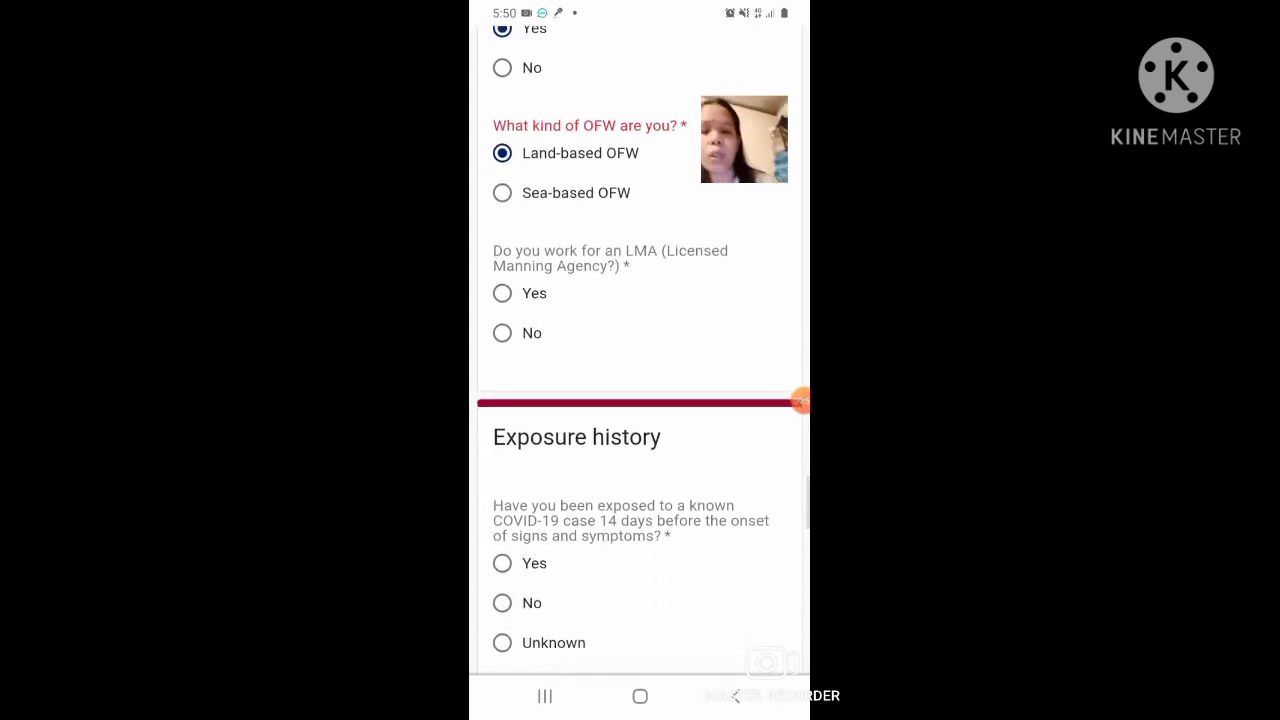
pyautogui.click(502, 333)
# Step: Answer No to COVID-19 exposure, current or previous conditions, and pregnancy
pyautogui.scroll(-2, 640, 400)
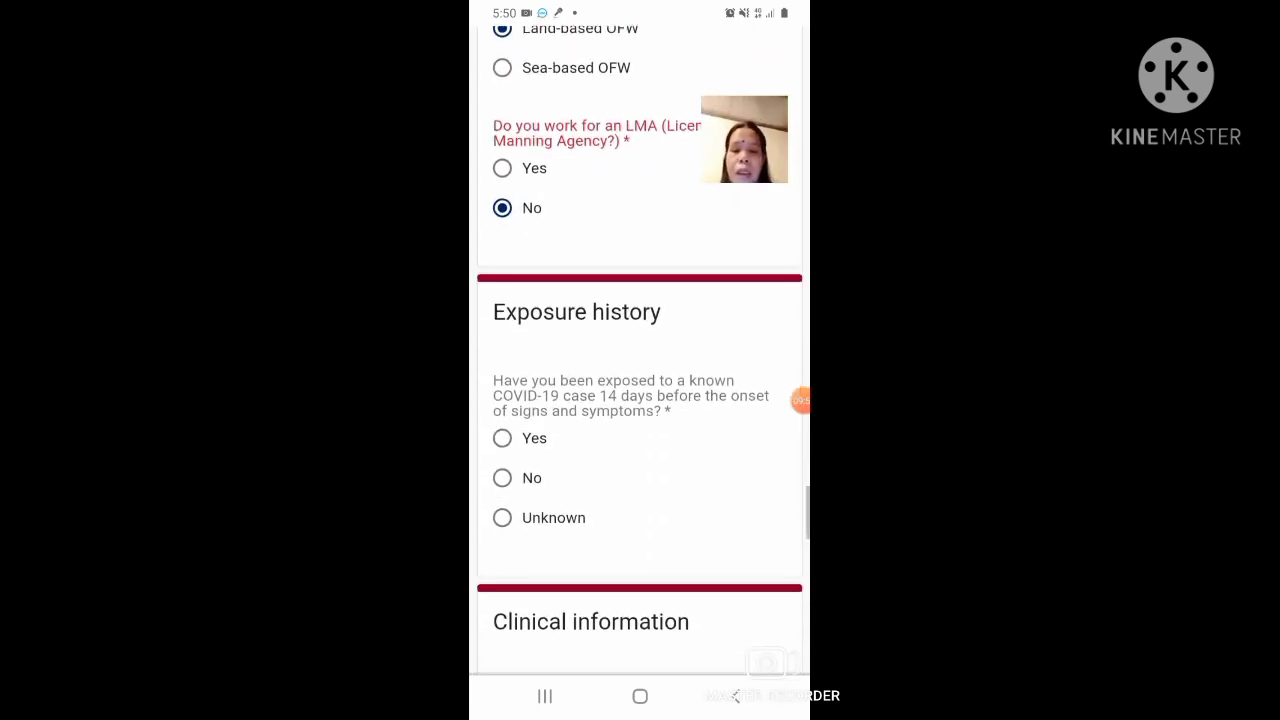
pyautogui.scroll(-1, 640, 400)
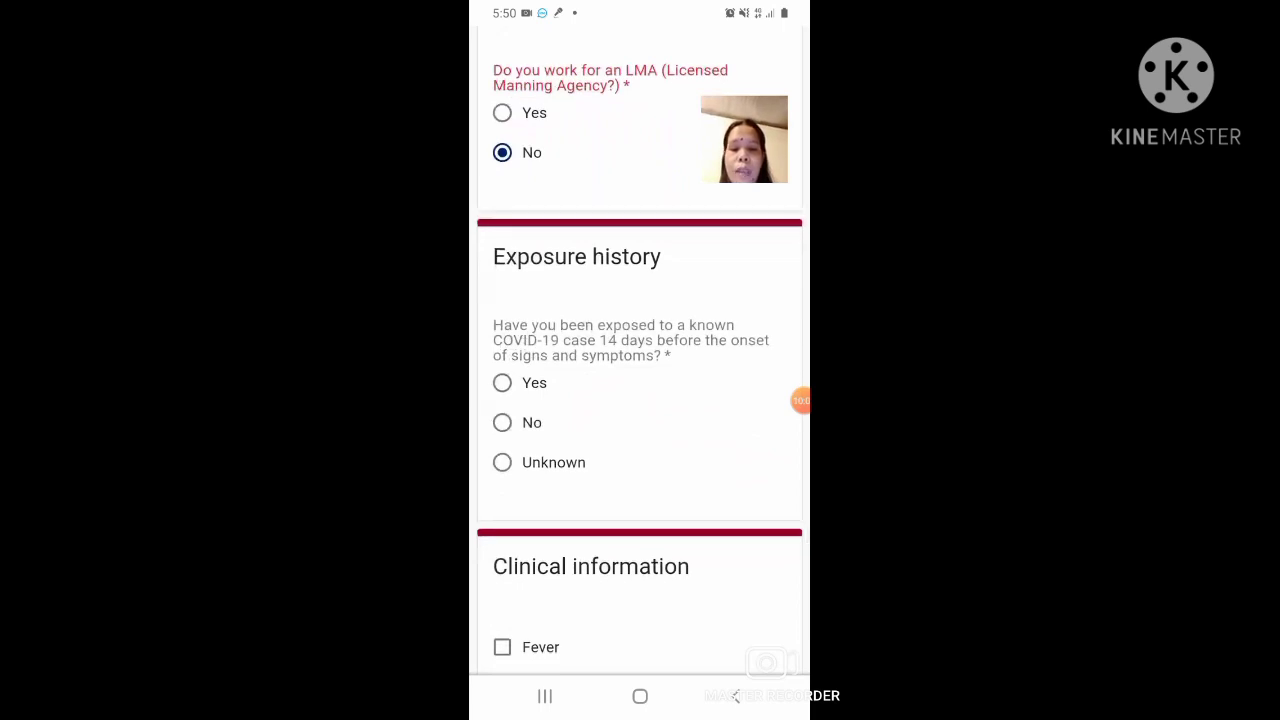
pyautogui.scroll(-1, 640, 400)
pyautogui.scroll(-1, 640, 400)
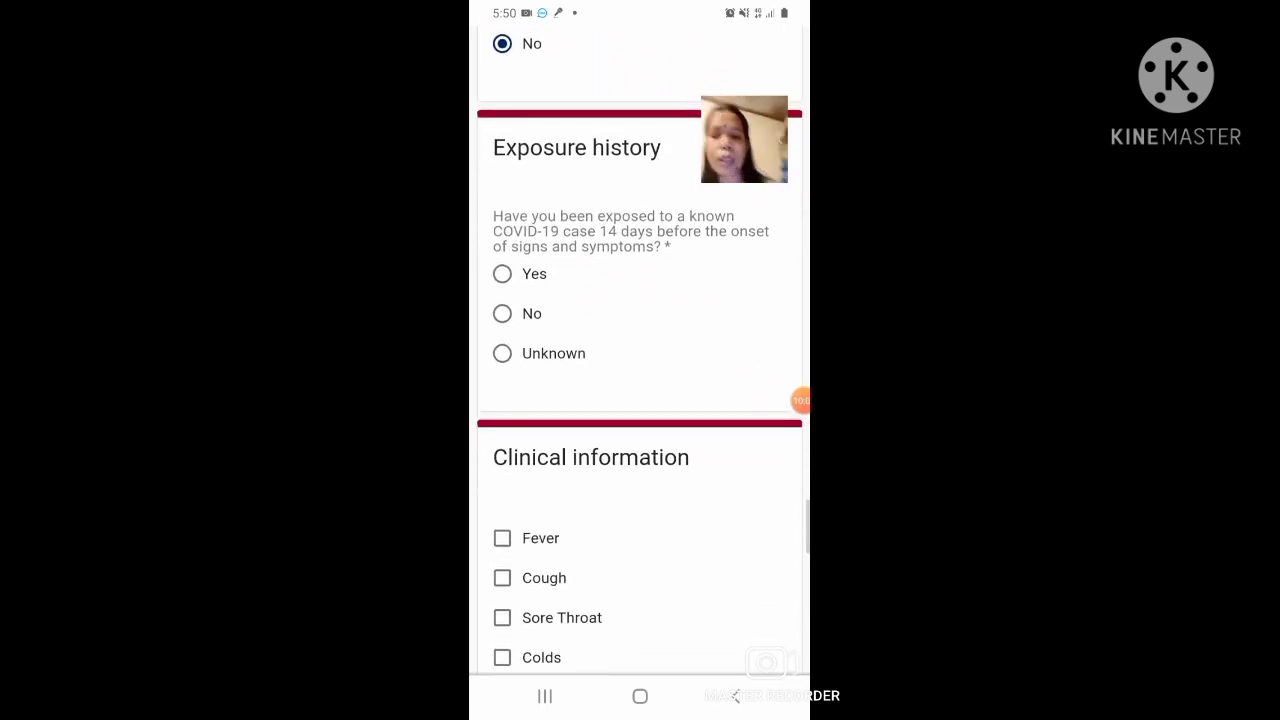
pyautogui.click(502, 313)
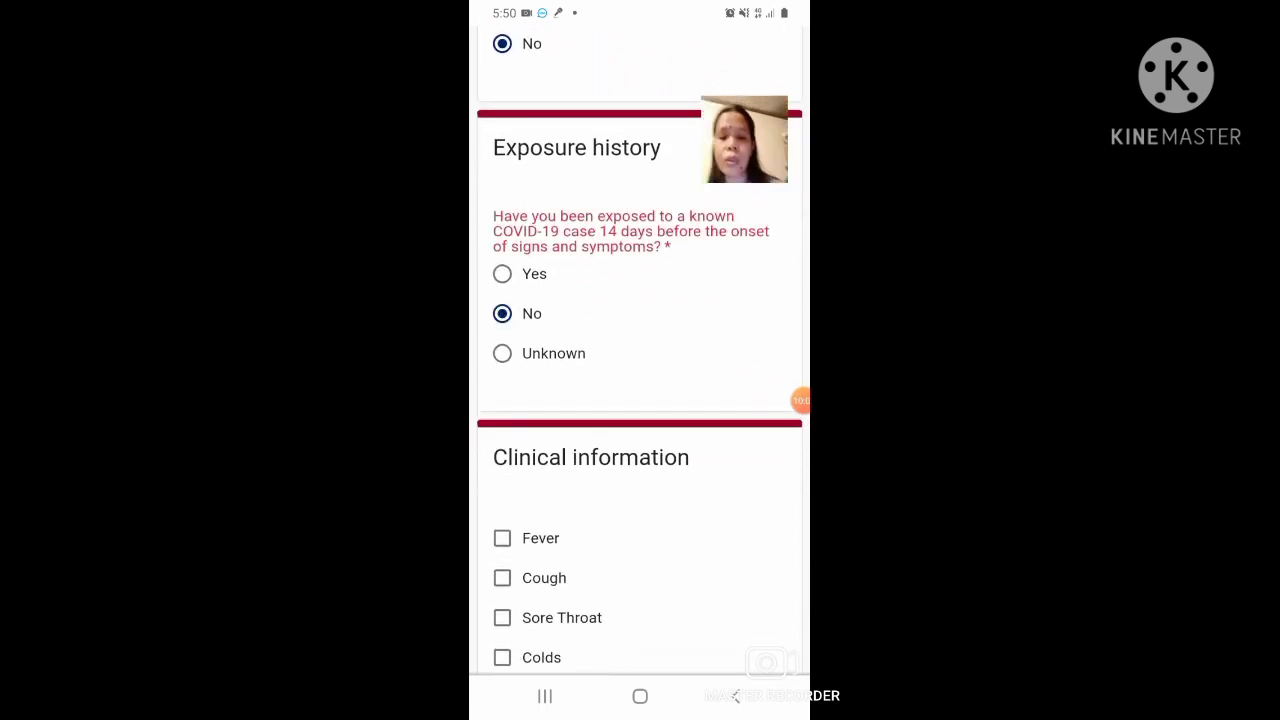
pyautogui.scroll(-1, 640, 400)
pyautogui.scroll(-3, 640, 400)
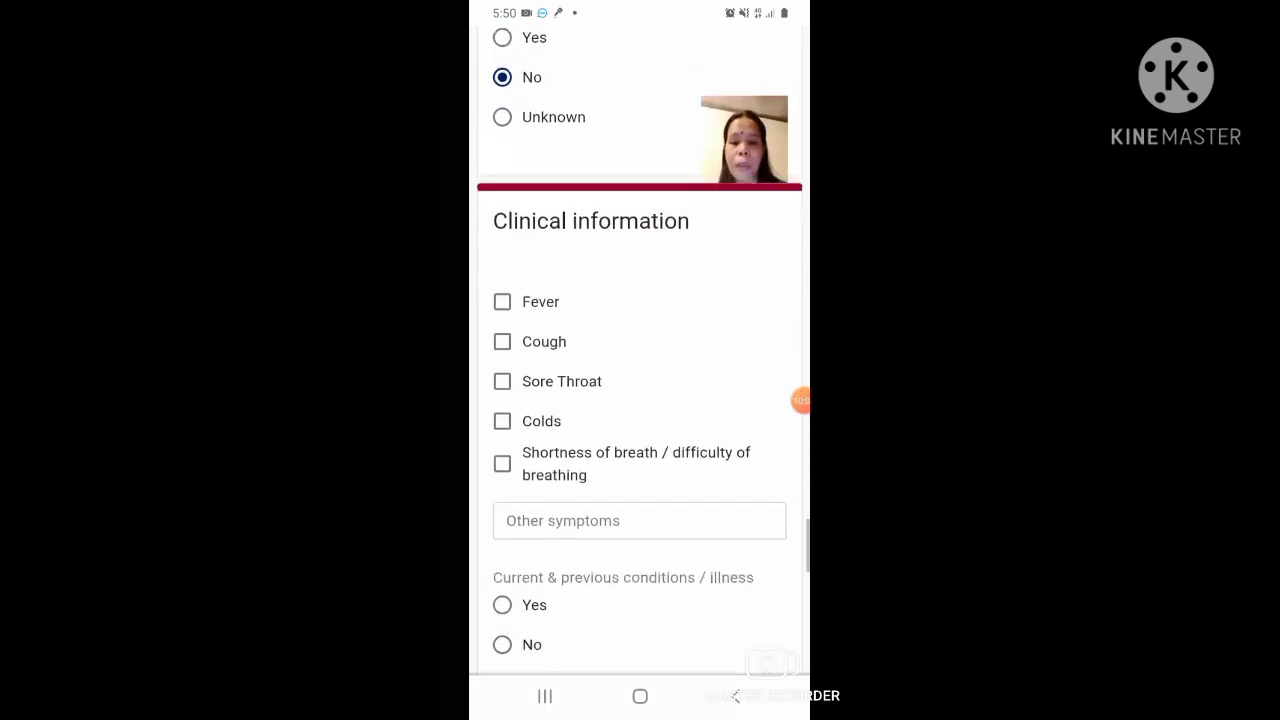
pyautogui.scroll(-2, 640, 400)
pyautogui.scroll(-1, 640, 400)
pyautogui.scroll(-1, 640, 400)
pyautogui.scroll(-1, 640, 400)
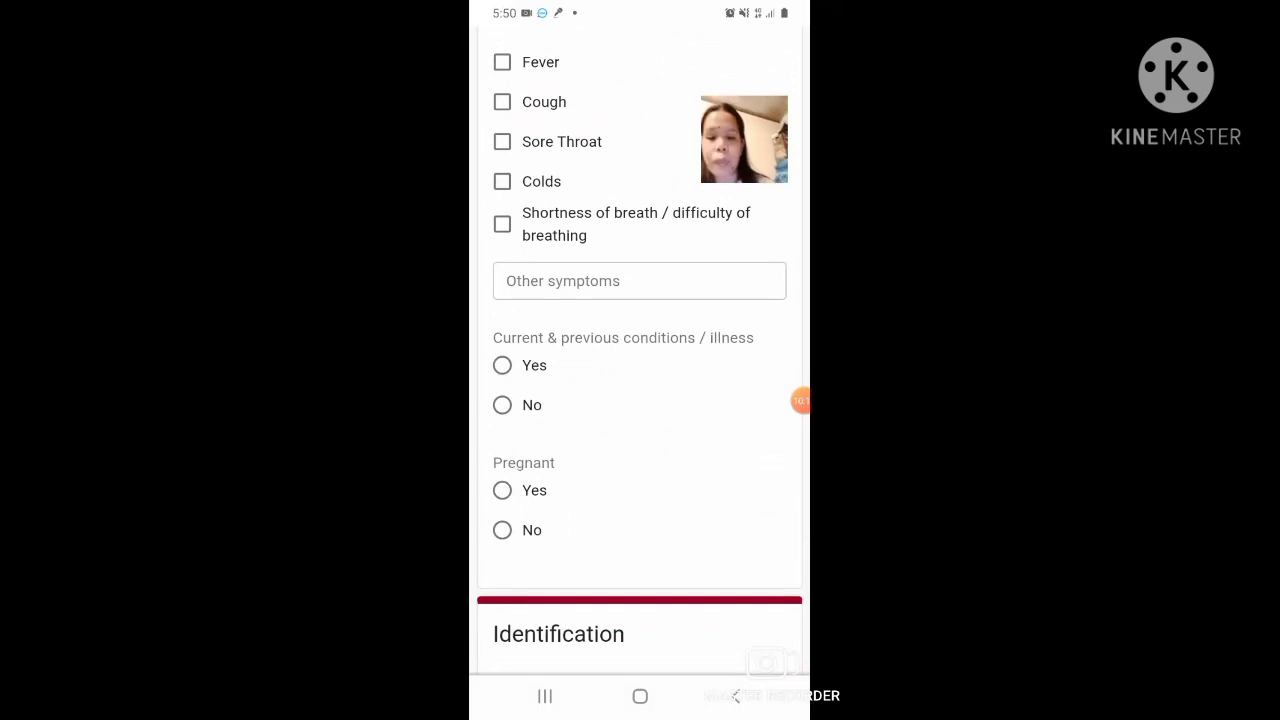
pyautogui.click(502, 405)
pyautogui.scroll(-1, 640, 400)
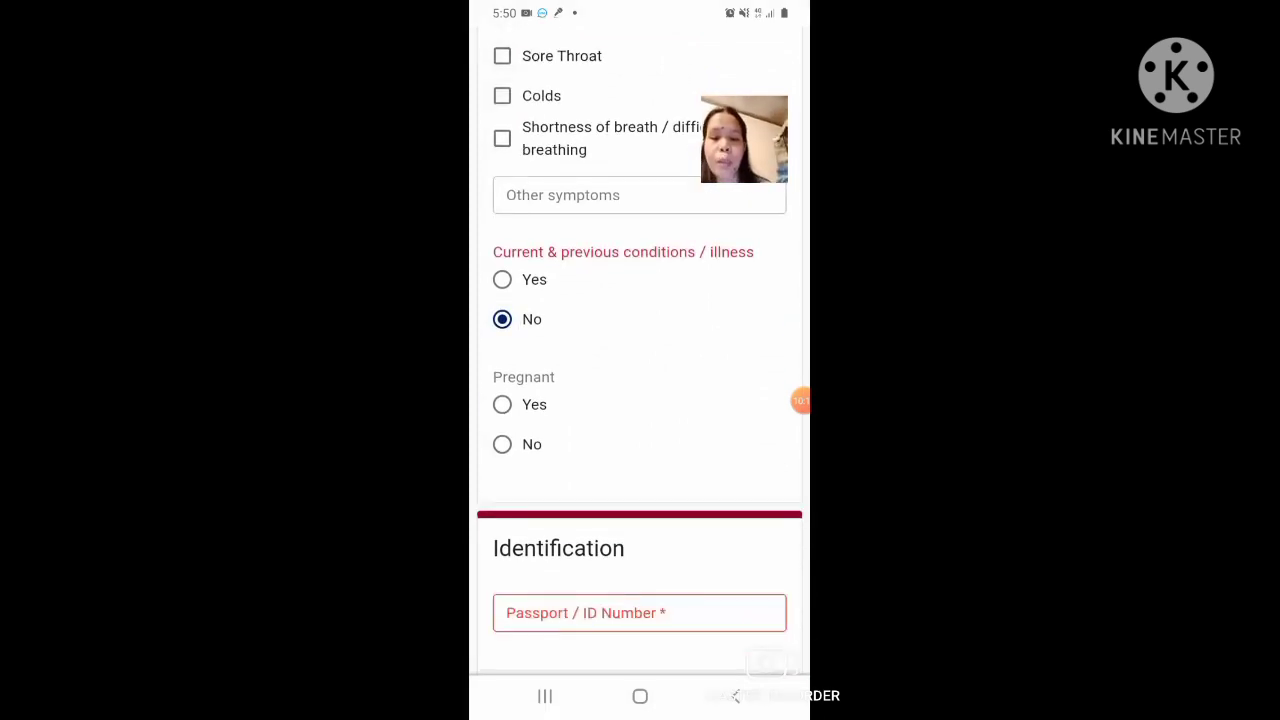
pyautogui.click(502, 444)
pyautogui.scroll(-2, 640, 400)
pyautogui.scroll(-1, 640, 400)
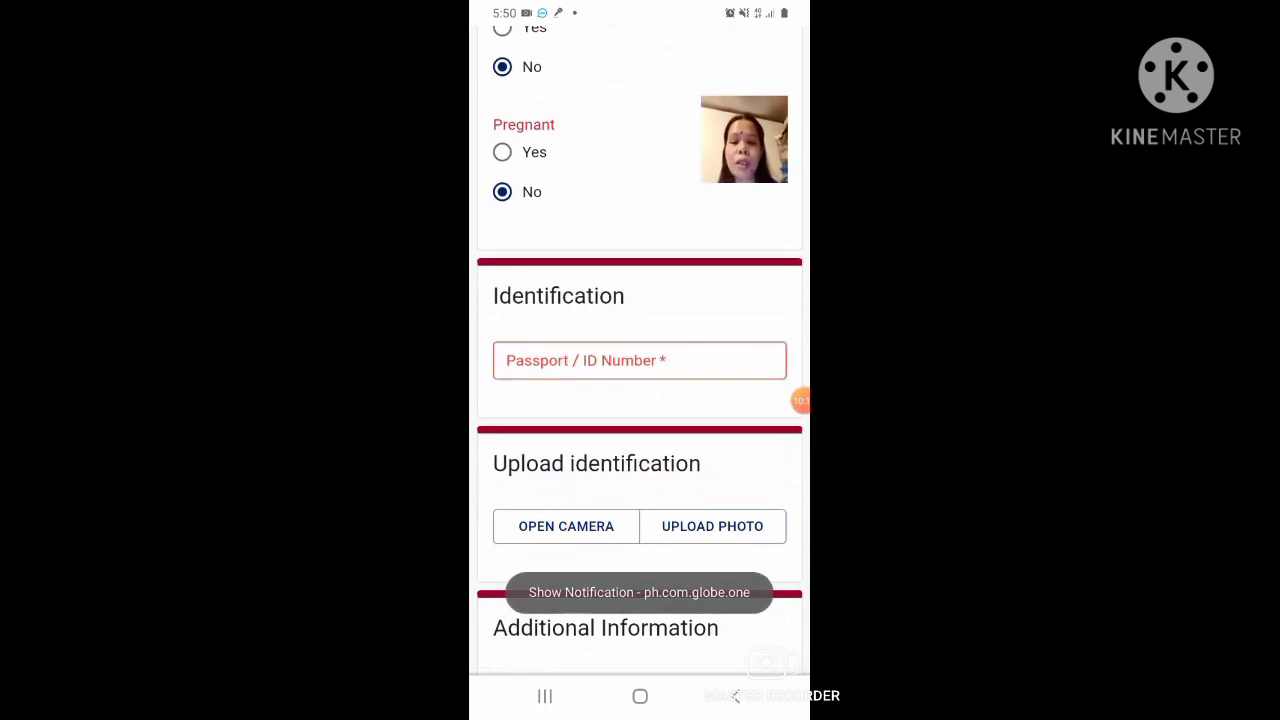
# Step: Enter the passport / ID number and bring up the identification photo upload
pyautogui.click(640, 360)
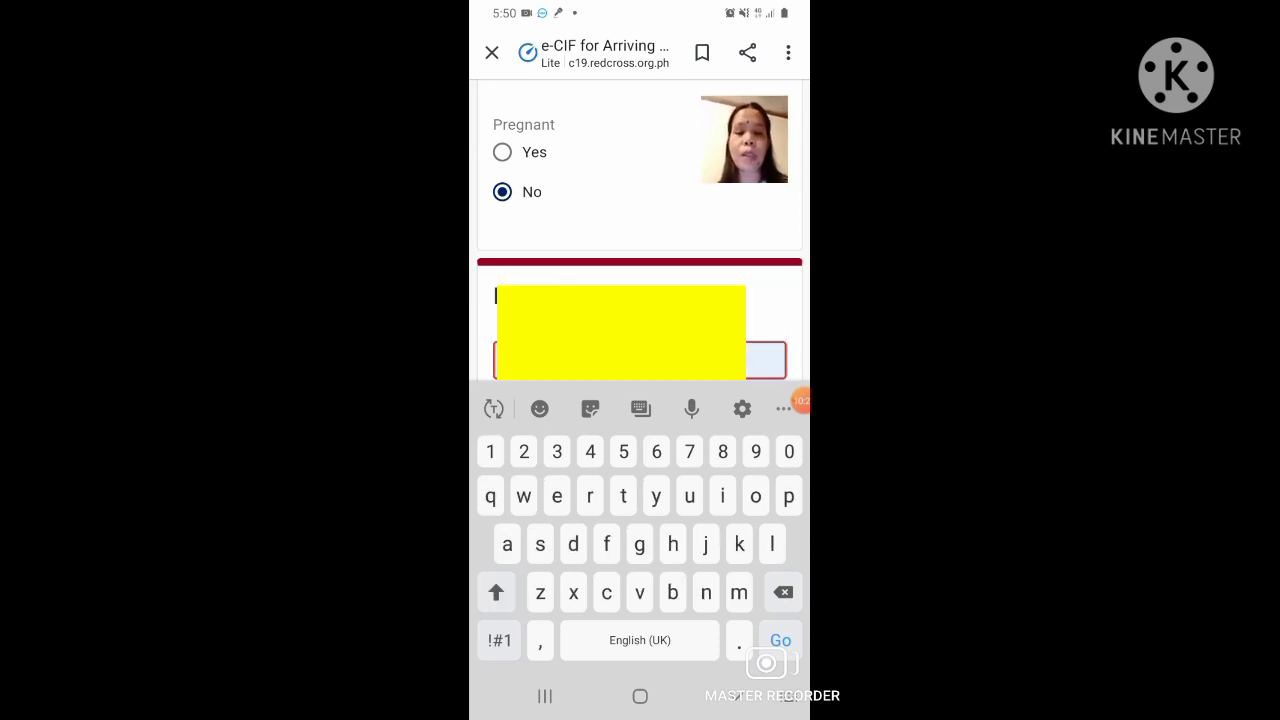
pyautogui.scroll(-5, 640, 230)
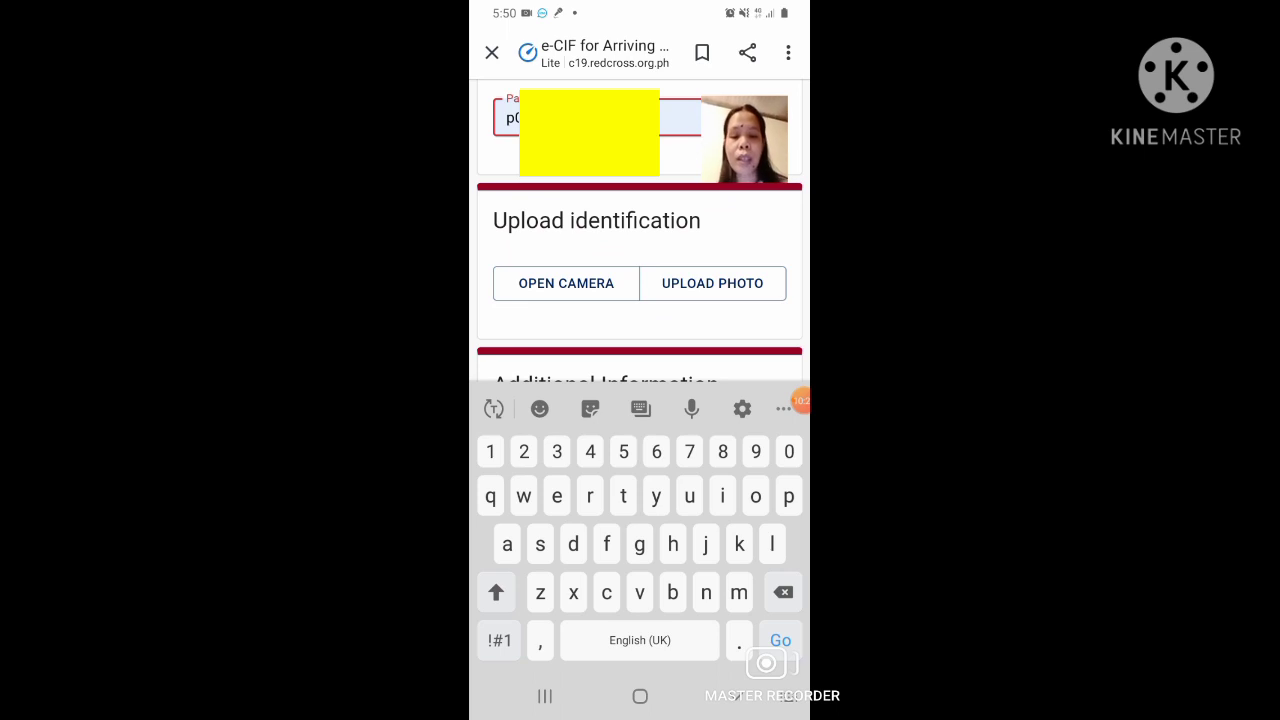
pyautogui.click(712, 283)
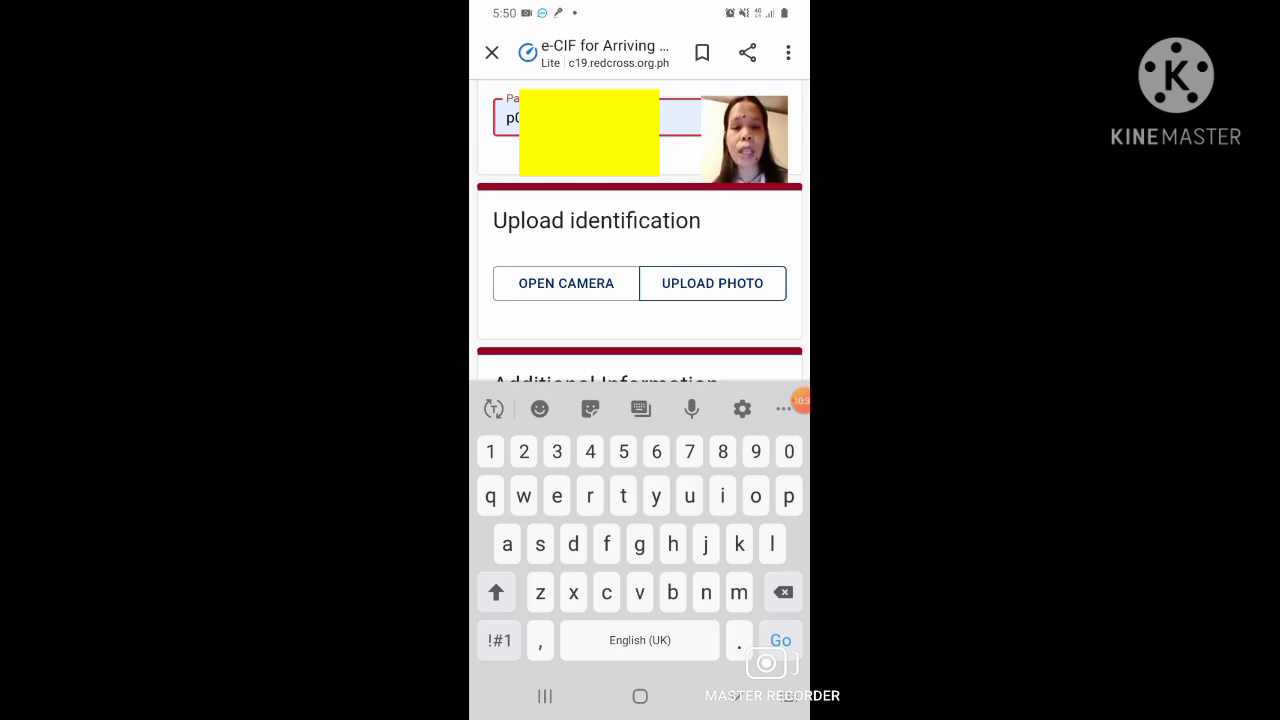
pyautogui.click(712, 283)
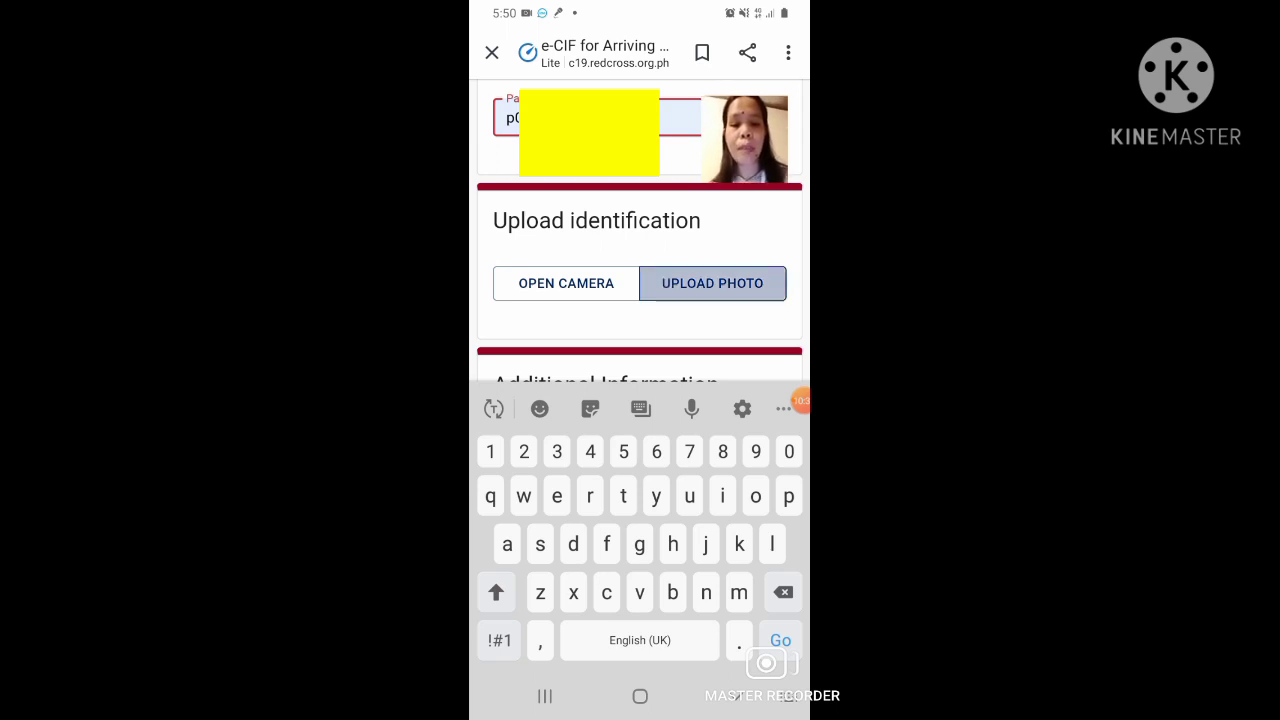